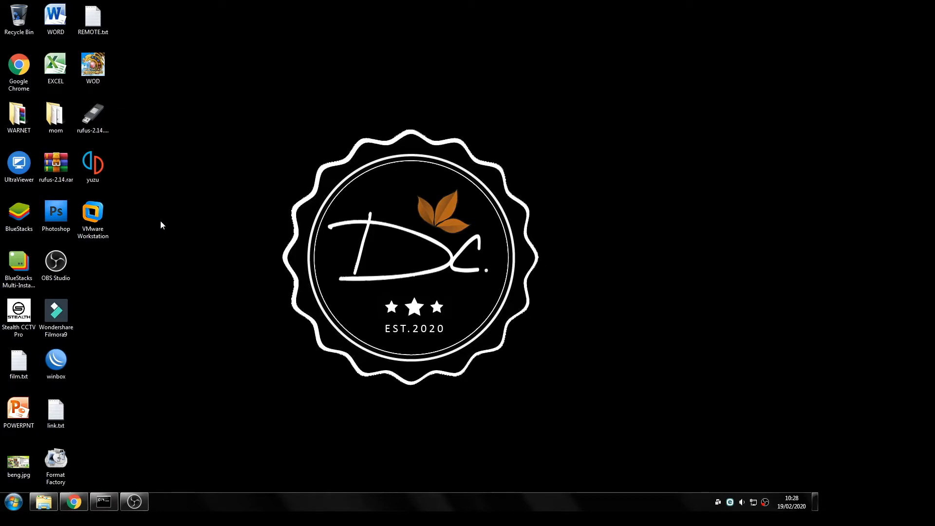
right_click(161, 224)
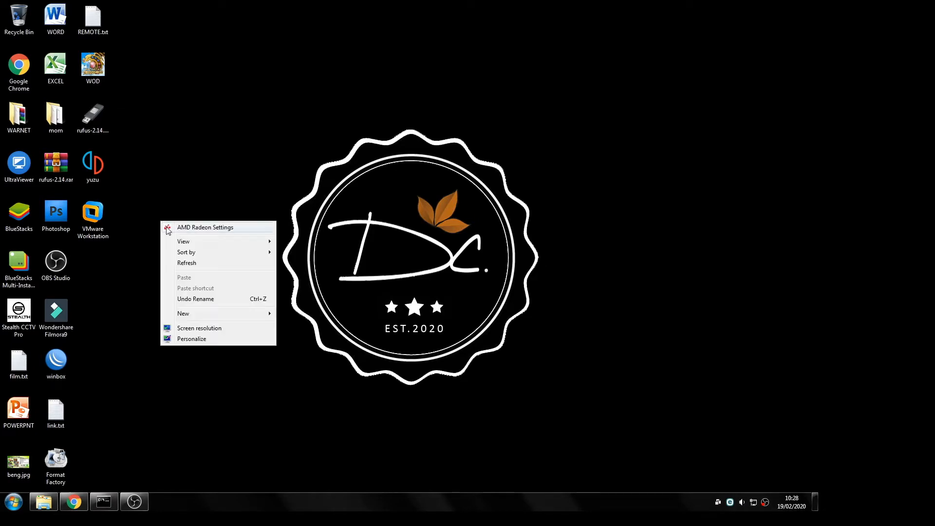
left_click(184, 263)
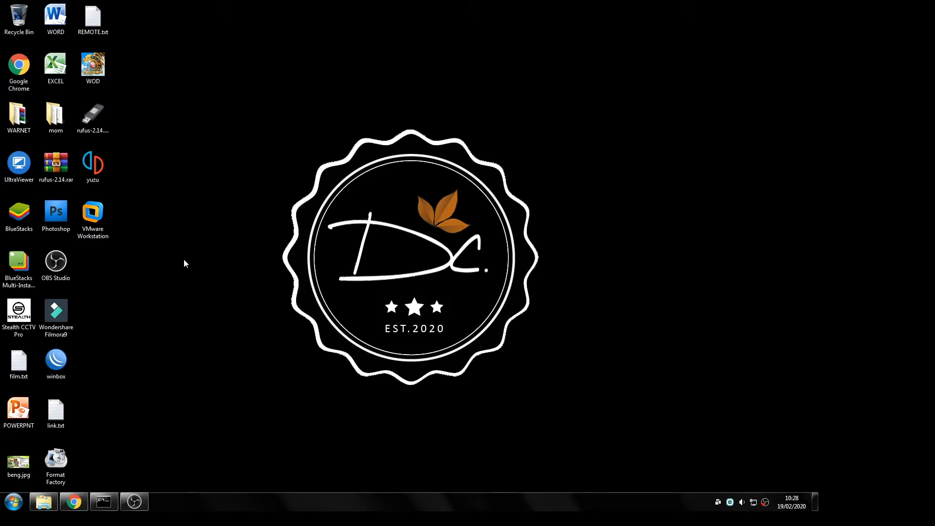
right_click(172, 231)
left_click(185, 270)
right_click(171, 210)
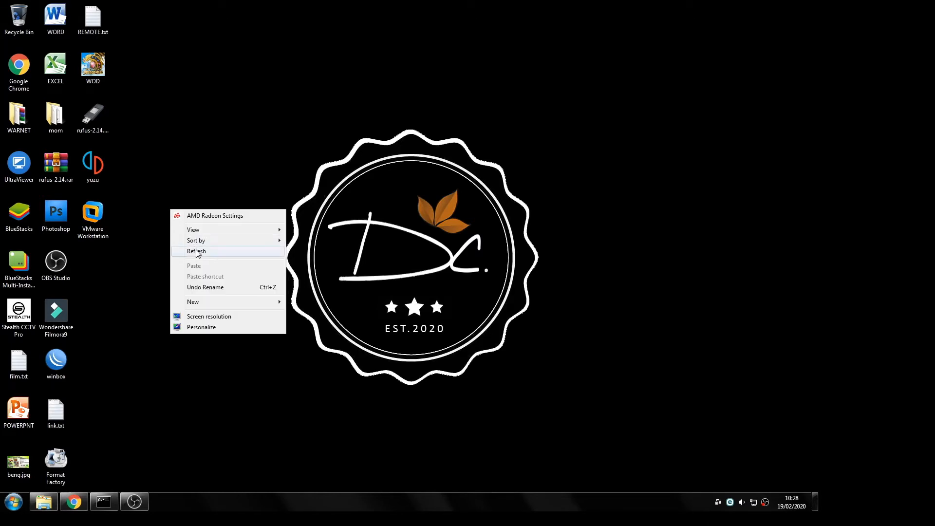
left_click(192, 249)
right_click(158, 219)
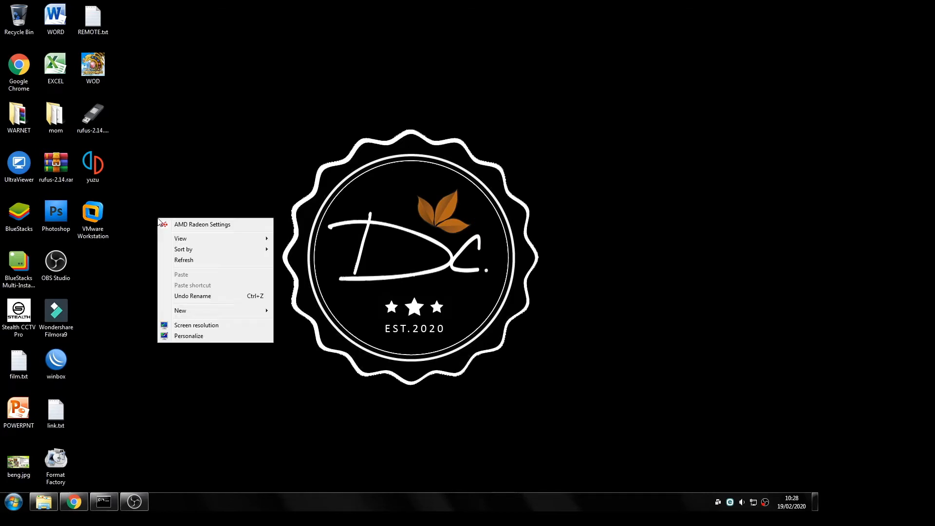
left_click(188, 261)
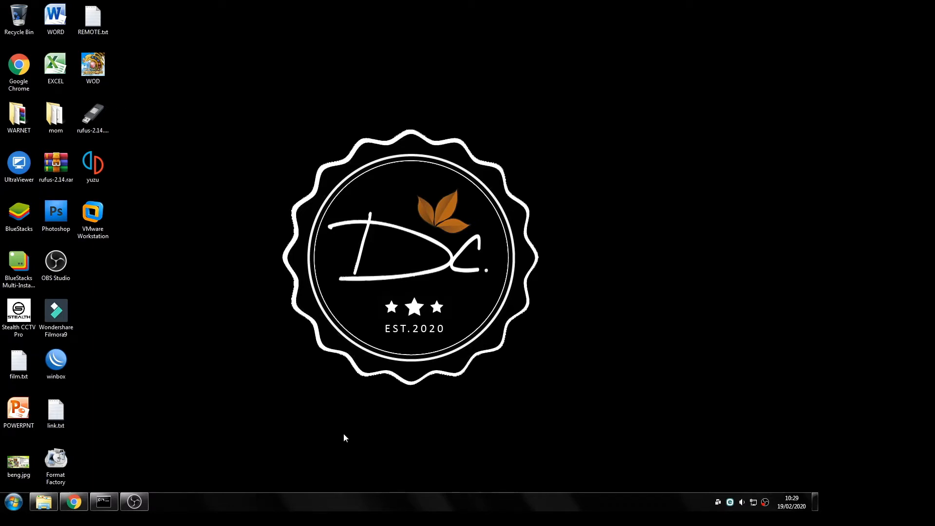
Step: Open the On-Screen Keyboard from the Ease of Access accessories
key("super")
key("super")
left_click(20, 494)
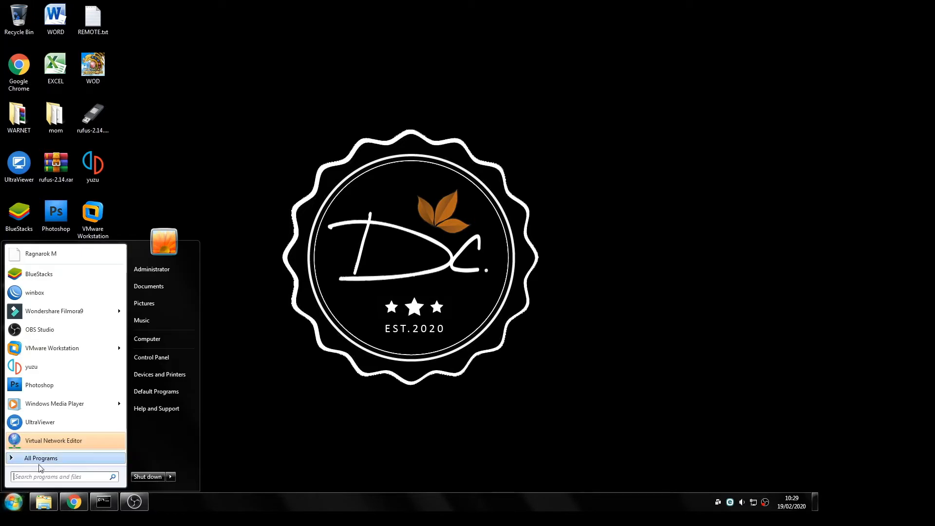
left_click(38, 469)
scroll(63, 401, "down", 1)
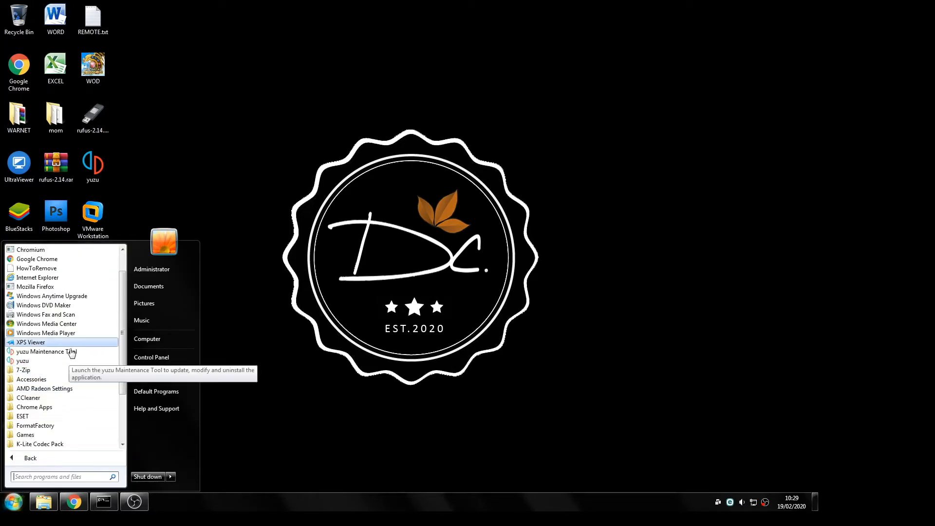
left_click(65, 378)
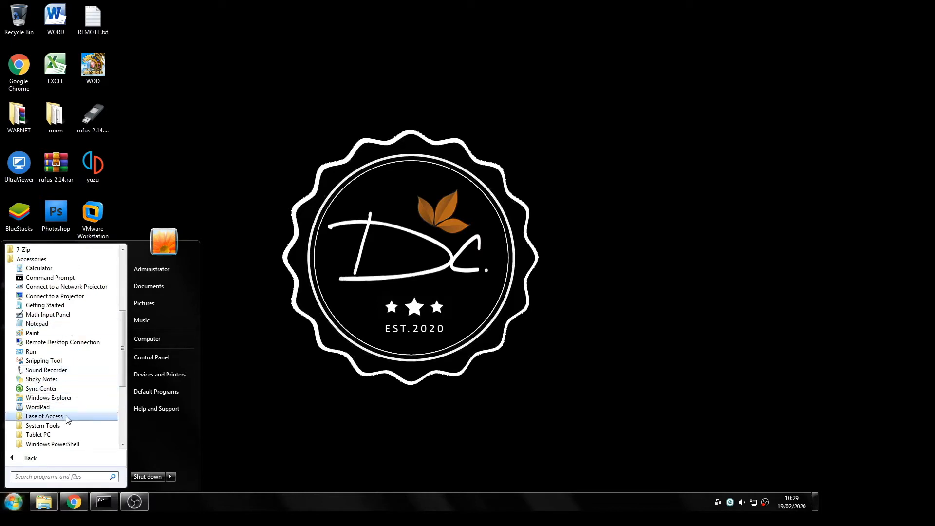
scroll(66, 428, "down", 1)
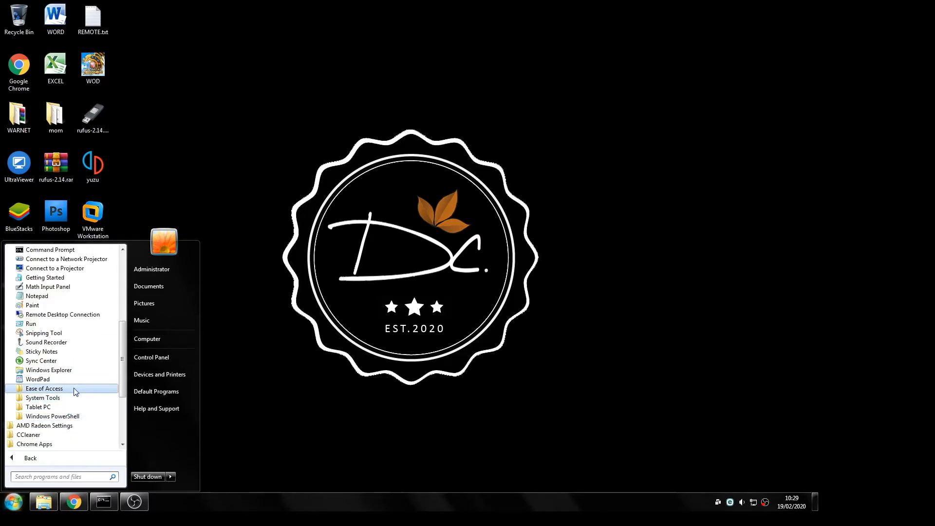
left_click(76, 390)
left_click(79, 425)
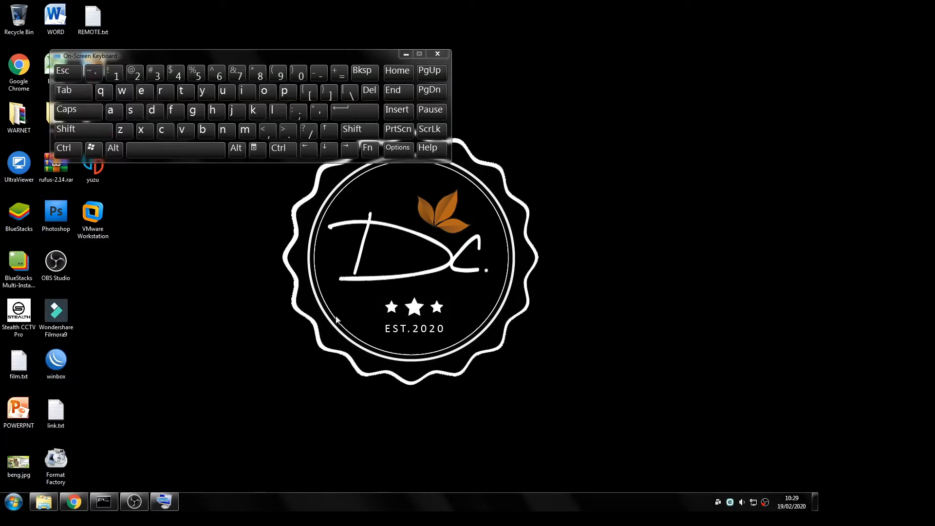
Step: Move the On-Screen Keyboard to just above the taskbar and try out its Windows key
key("super")
key("super")
key("super")
key("super")
left_click_drag(209, 57, 402, 374)
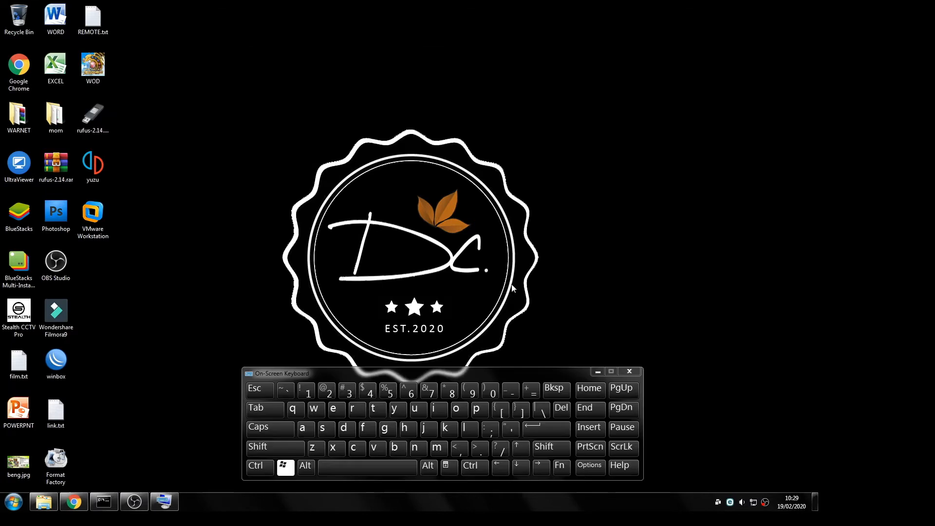
left_click(287, 470)
left_click(289, 472)
left_click(377, 374)
left_click_drag(376, 374, 350, 378)
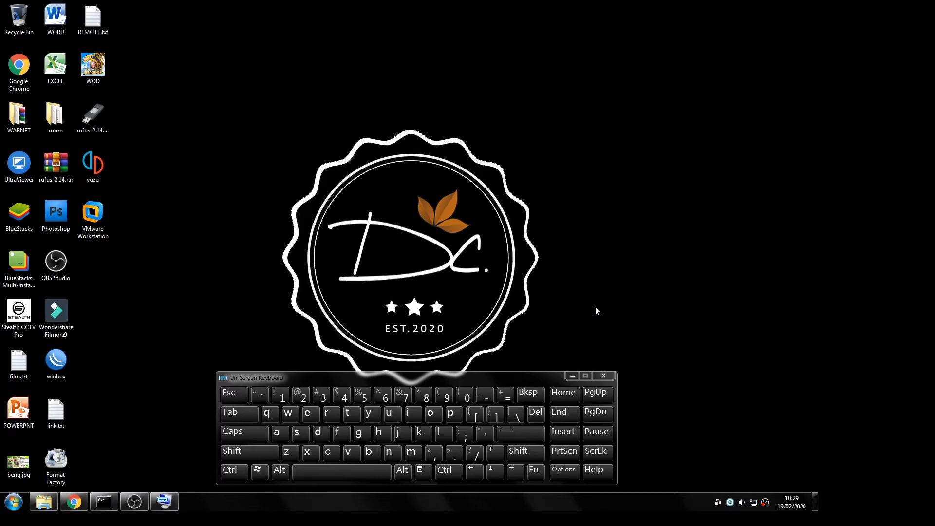
Step: Run gpedit.msc to open the Local Group Policy Editor and dismiss the Administrative Templates parsing errors
key("super")
key("super+r")
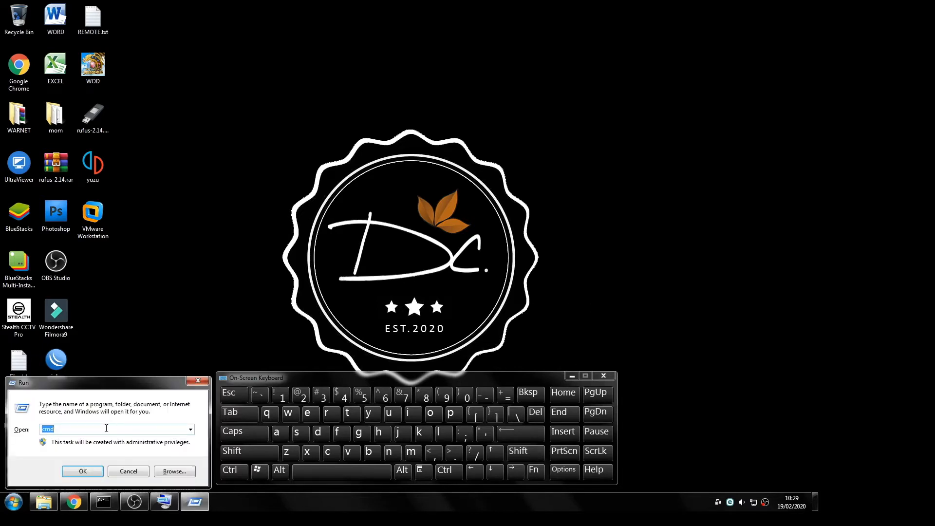
key("ctrl")
type("gp")
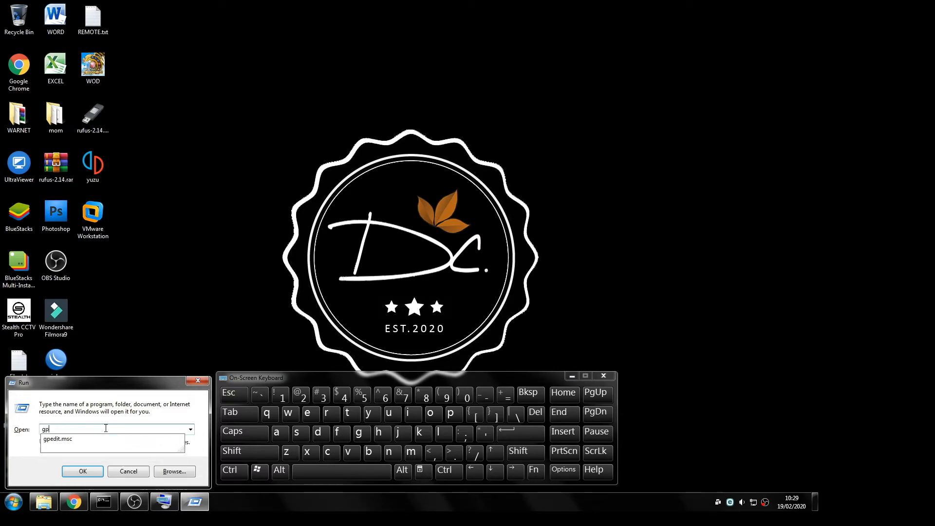
type("edit.msc")
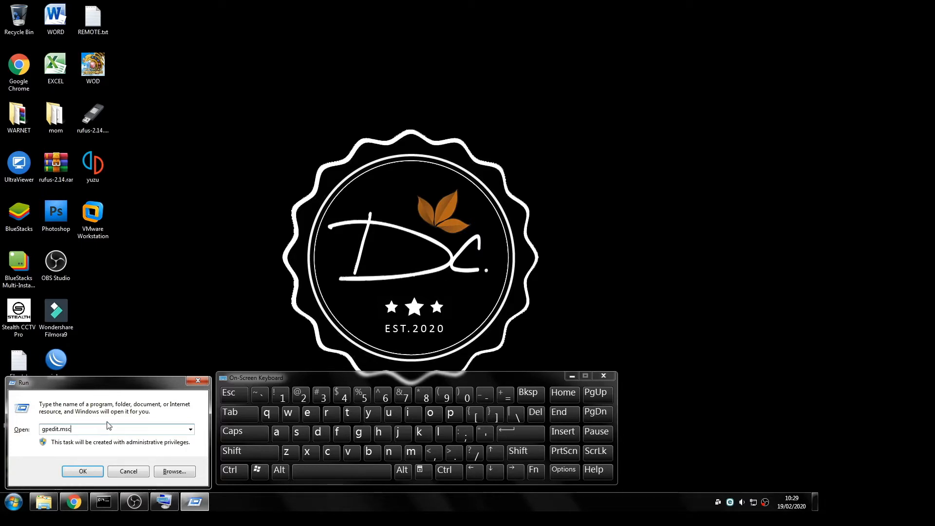
left_click_drag(48, 430, 43, 430)
left_click_drag(60, 430, 72, 431)
left_click(89, 431)
left_click(83, 471)
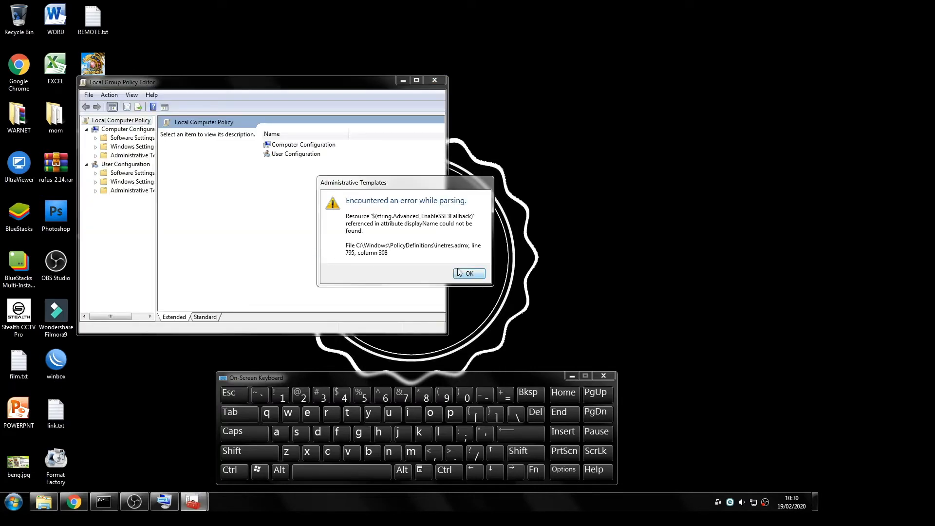
left_click(470, 274)
left_click(470, 274)
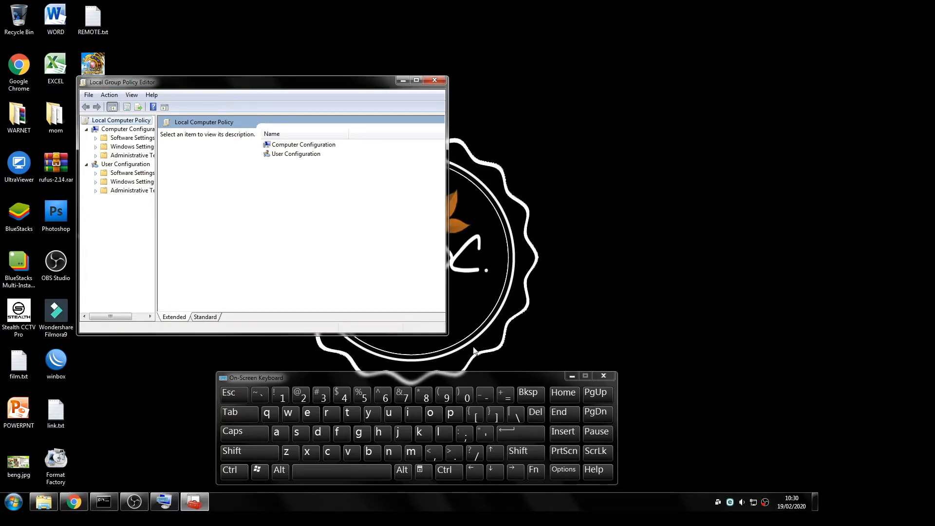
Step: Enlarge and reposition the Local Group Policy Editor, move the On-Screen Keyboard aside, and widen the policy tree so the folder names fit
left_click_drag(445, 335, 615, 453)
left_click_drag(403, 381, 594, 379)
left_click_drag(217, 87, 221, 19)
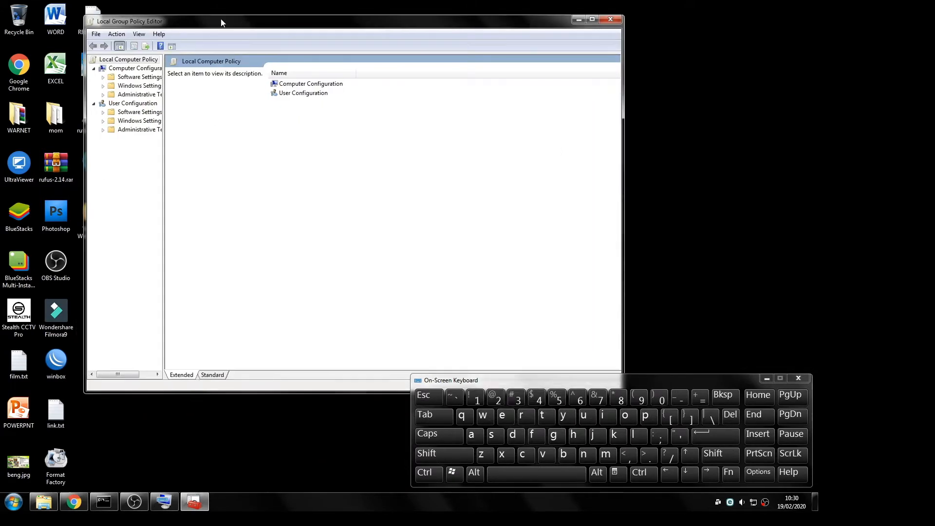
left_click_drag(105, 24, 124, 30)
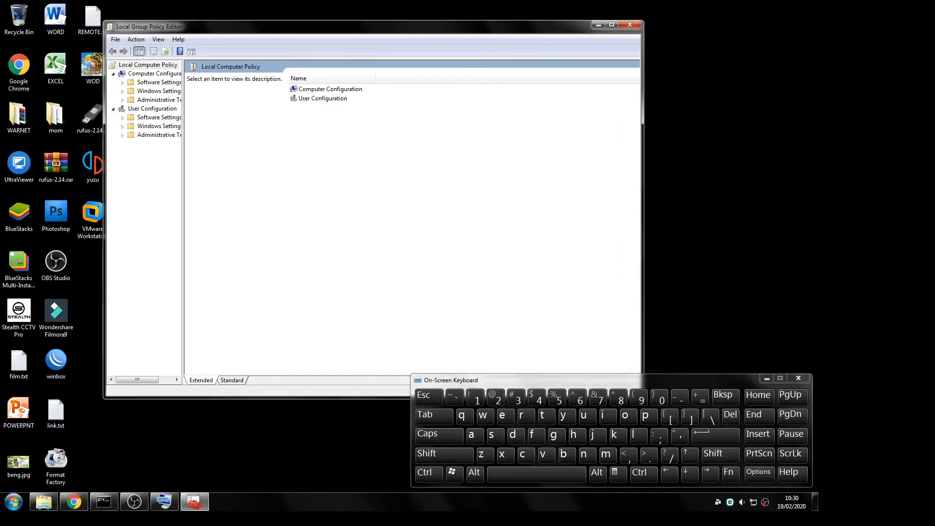
left_click_drag(182, 146, 236, 158)
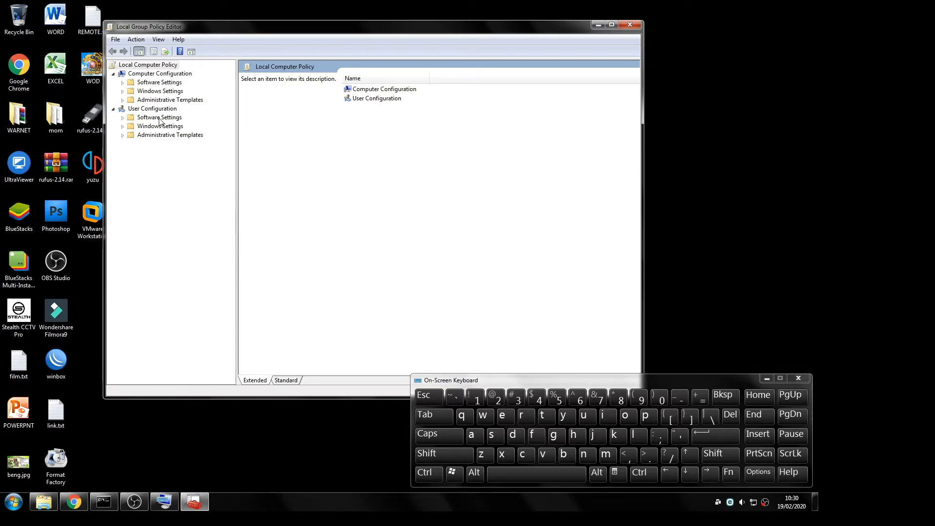
Step: Examine the folders under Computer Configuration and User Configuration in the policy tree
left_click(170, 74)
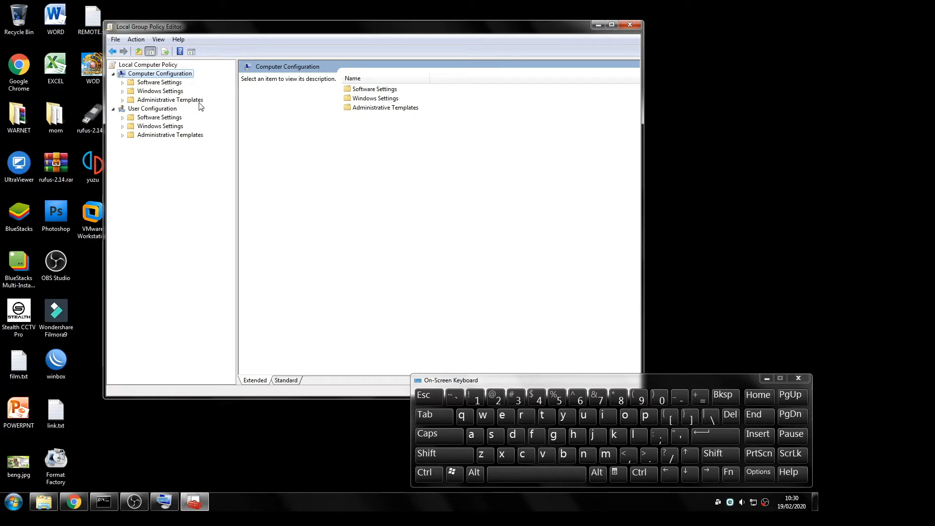
left_click(164, 109)
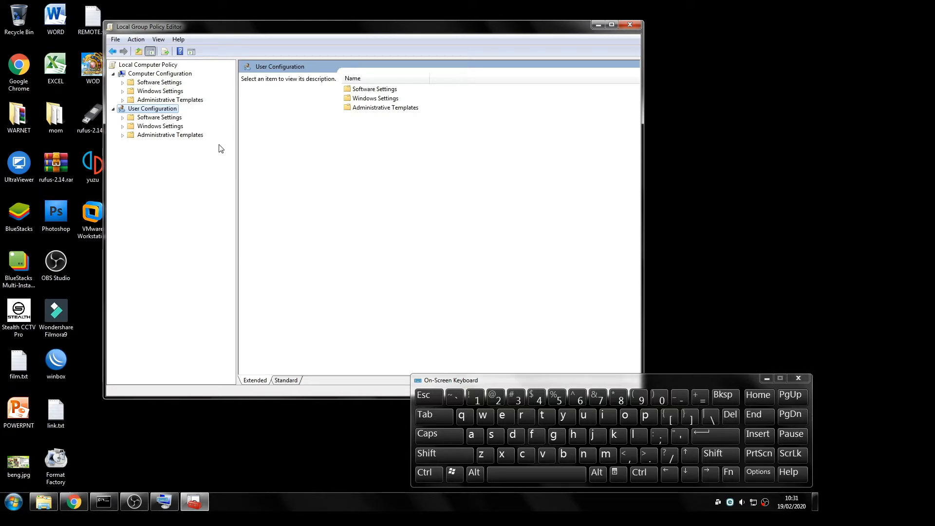
left_click(13, 501)
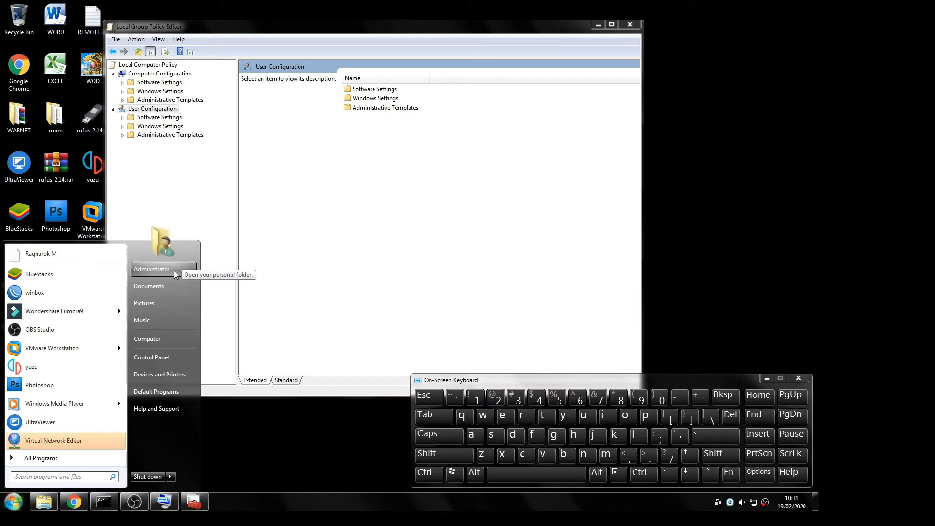
left_click(292, 217)
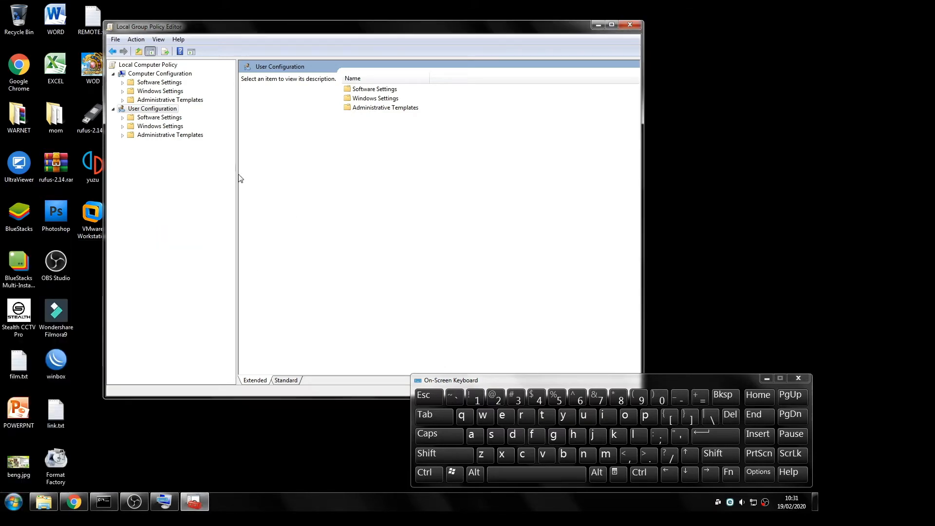
left_click_drag(237, 175, 243, 174)
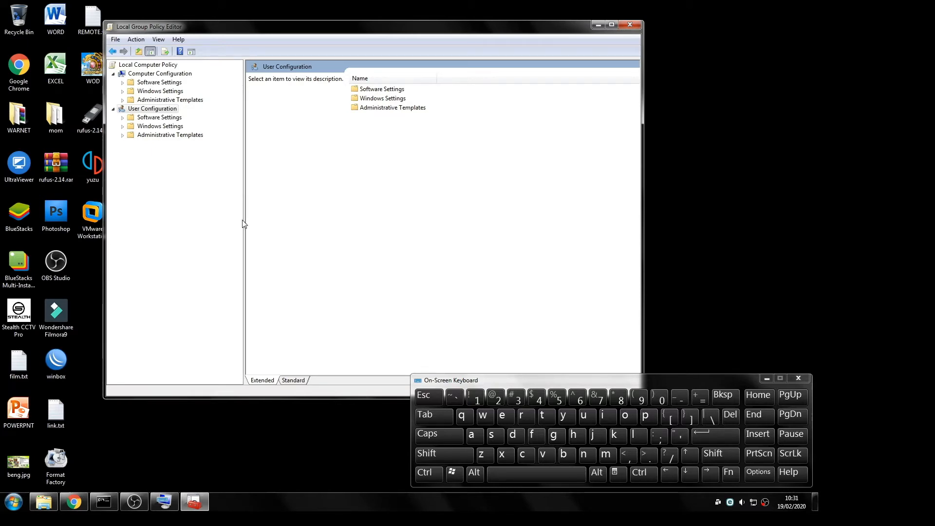
left_click(192, 204)
left_click(161, 75)
left_click(169, 110)
left_click(176, 74)
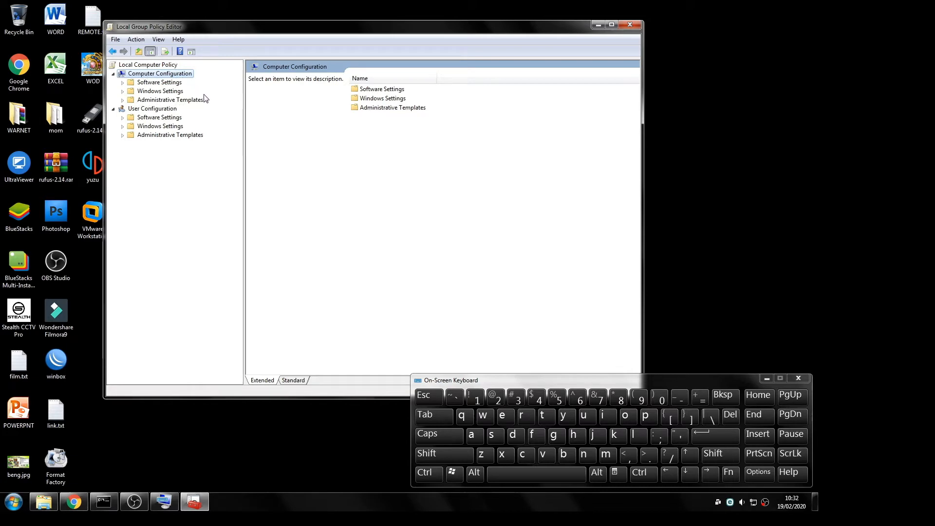
left_click(131, 110)
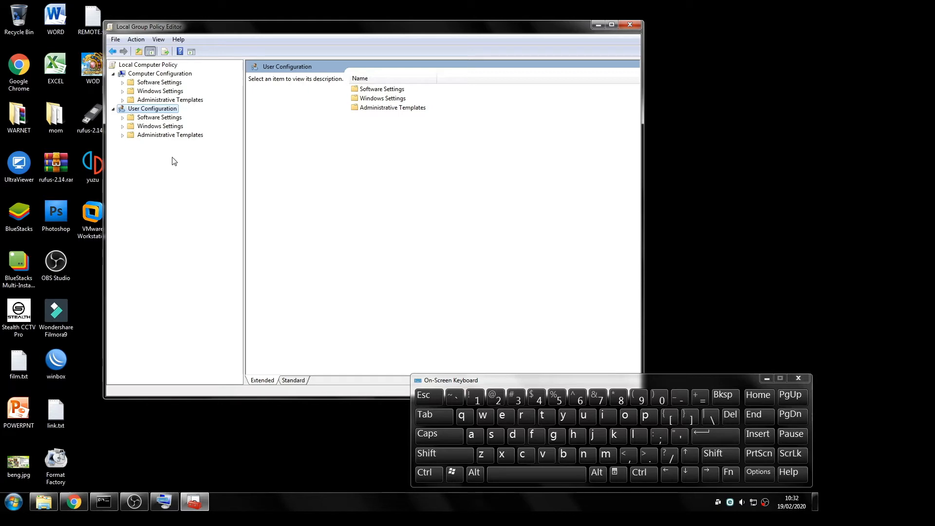
Step: Expand Windows Settings and Administrative Templates under User Configuration, display the Administrative Templates folders, and narrow the policy tree slightly
double_click(147, 137)
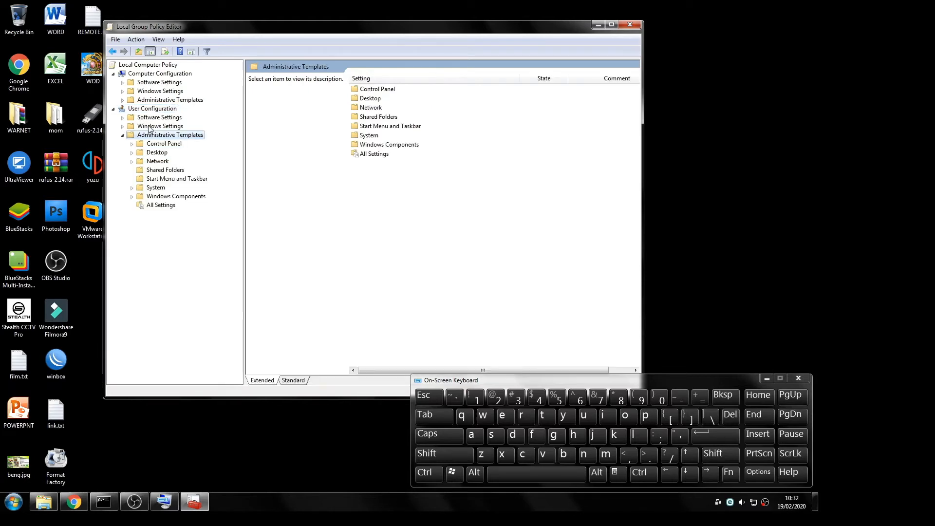
double_click(149, 127)
left_click(154, 121)
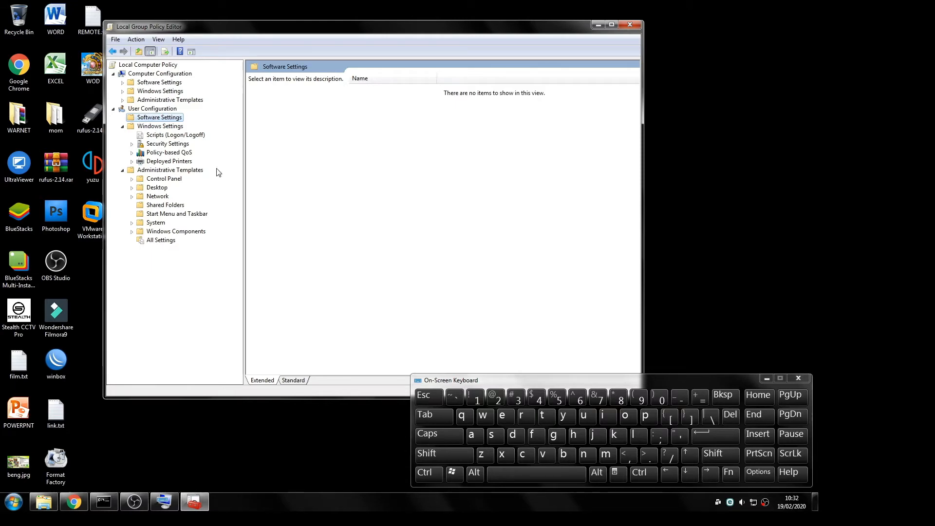
left_click(142, 109)
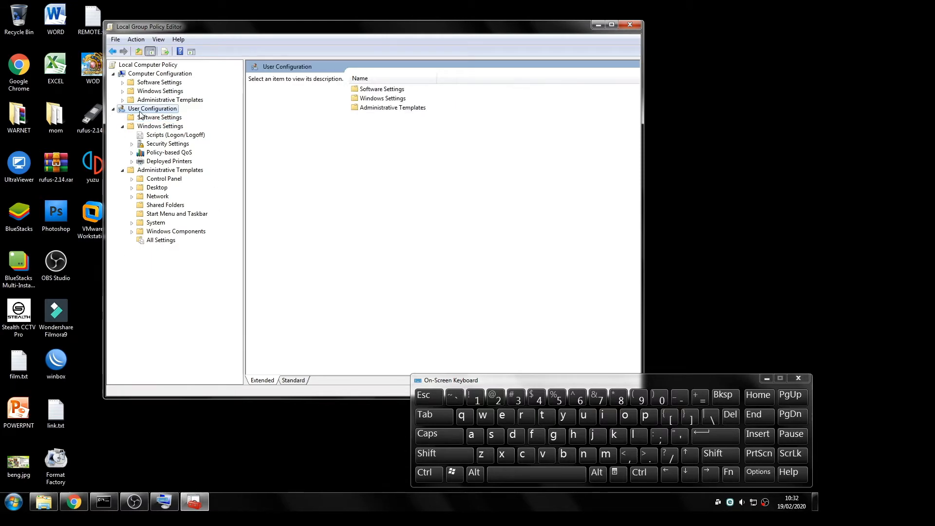
left_click(150, 127)
left_click(164, 170)
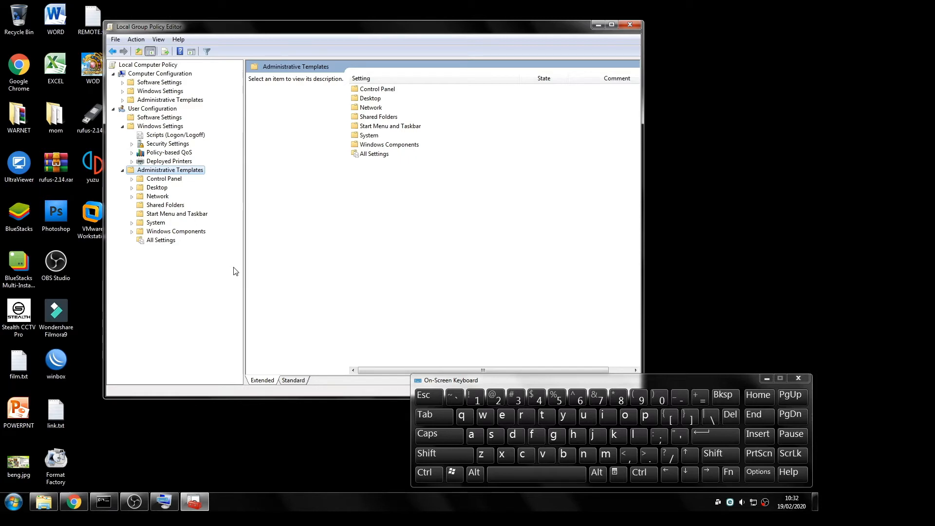
left_click_drag(244, 275, 227, 275)
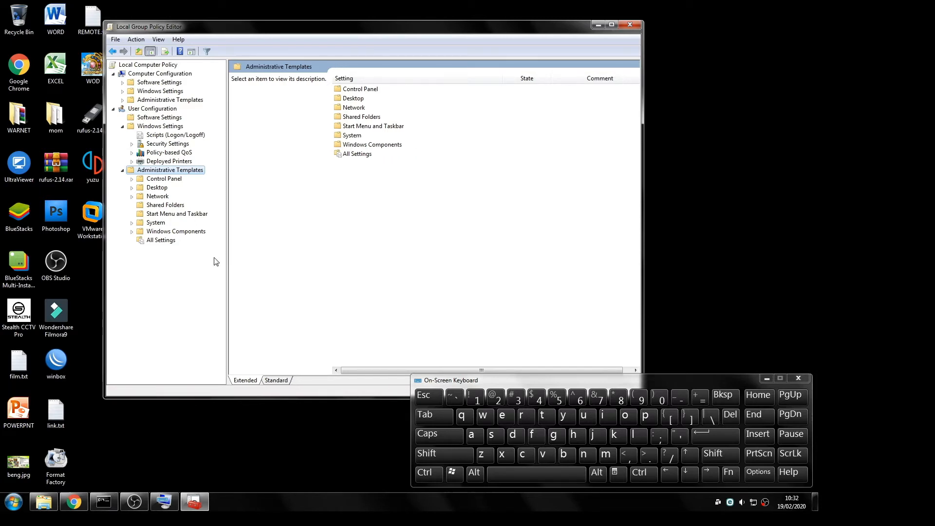
Step: Switch to the Standard view and list the user Start Menu and Taskbar policies sorted alphabetically by setting name
left_click(280, 382)
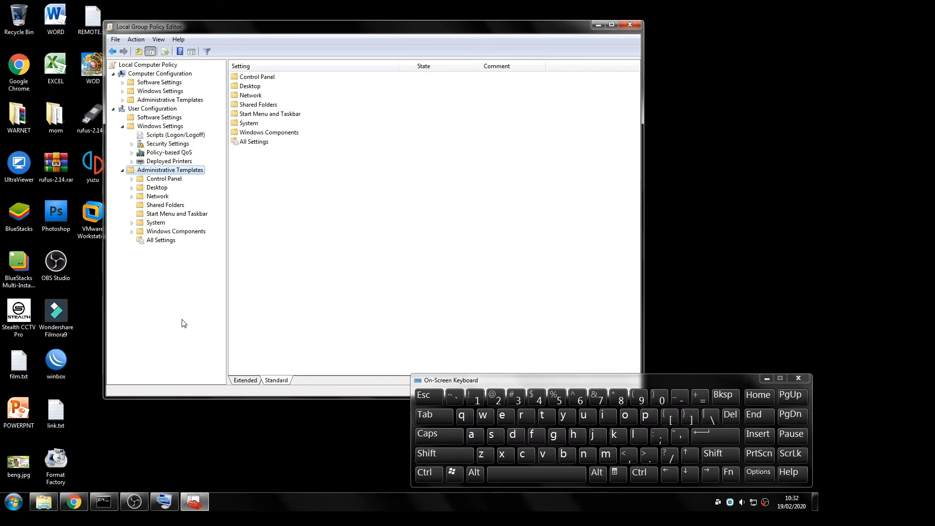
left_click(180, 216)
key("super")
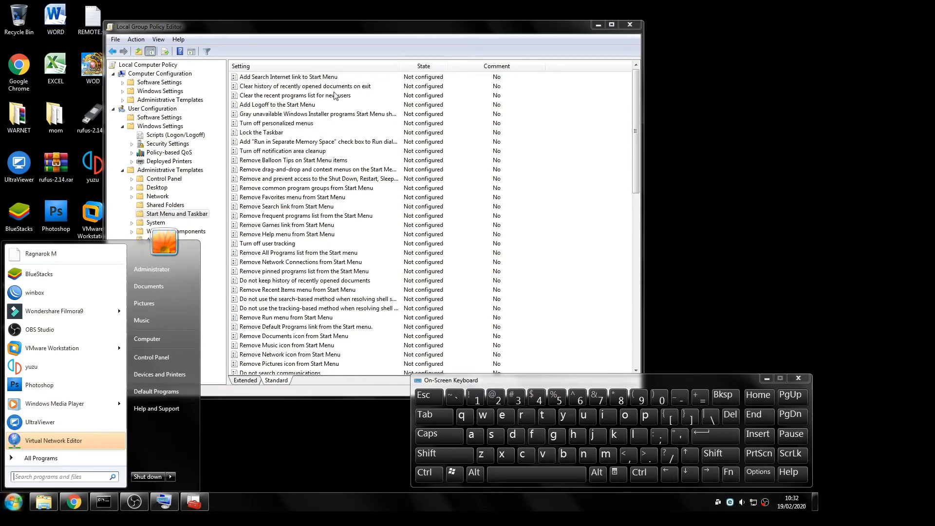
left_click(321, 66)
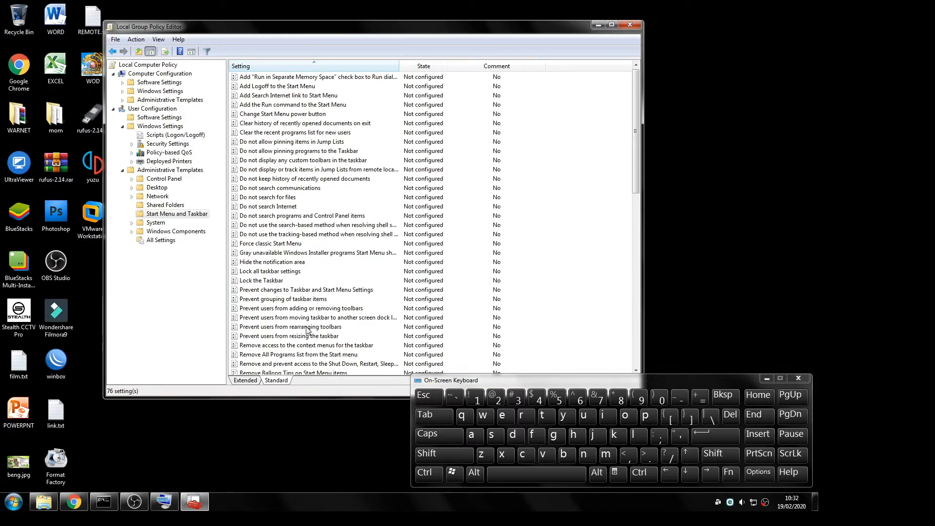
Step: Check the Start menu for a Run entry and locate the "Add the Run command to the Start Menu" policy
left_click(293, 123)
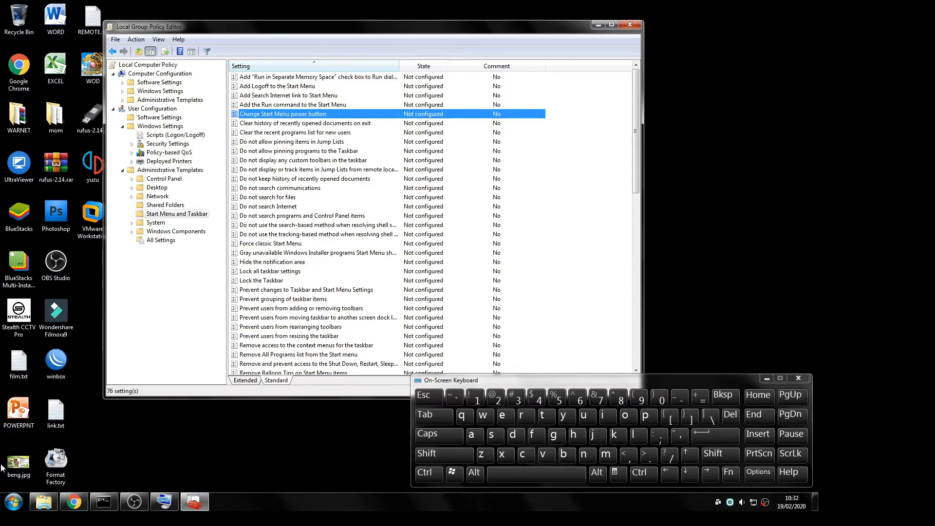
left_click(17, 506)
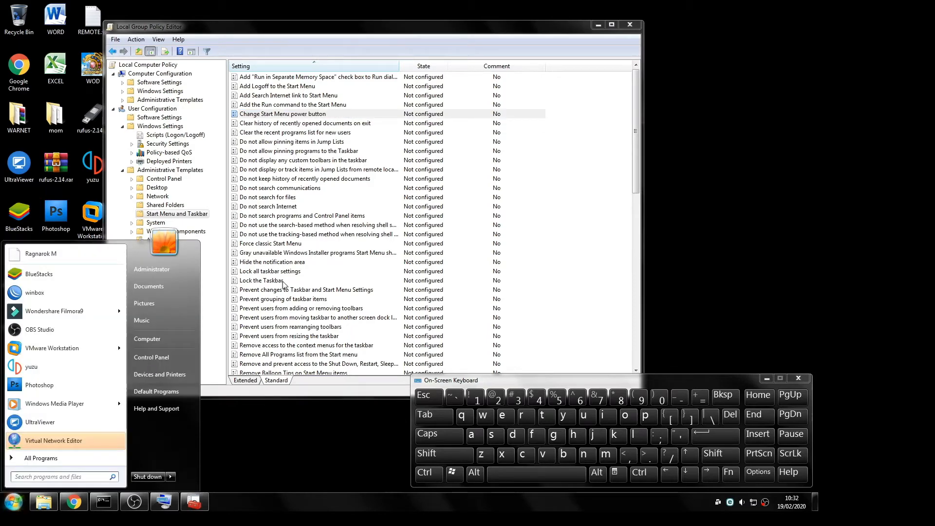
left_click(303, 107)
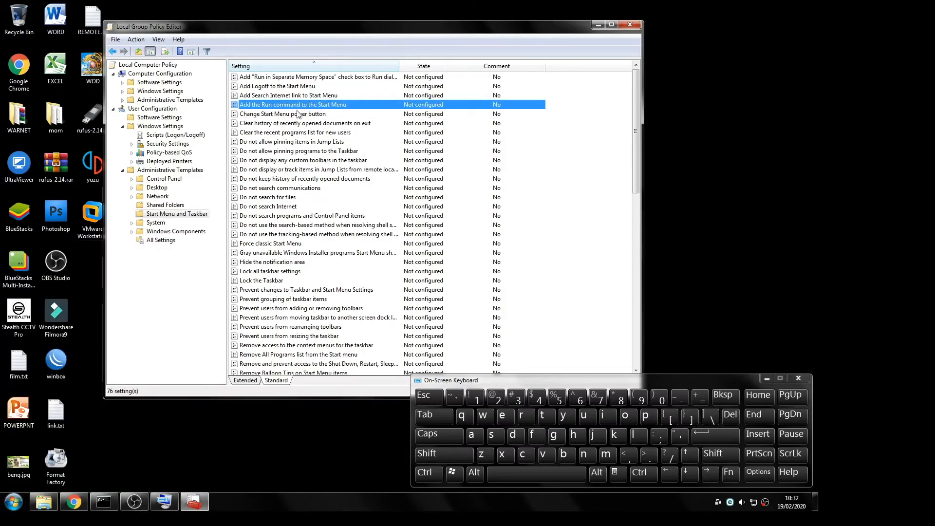
left_click(14, 501)
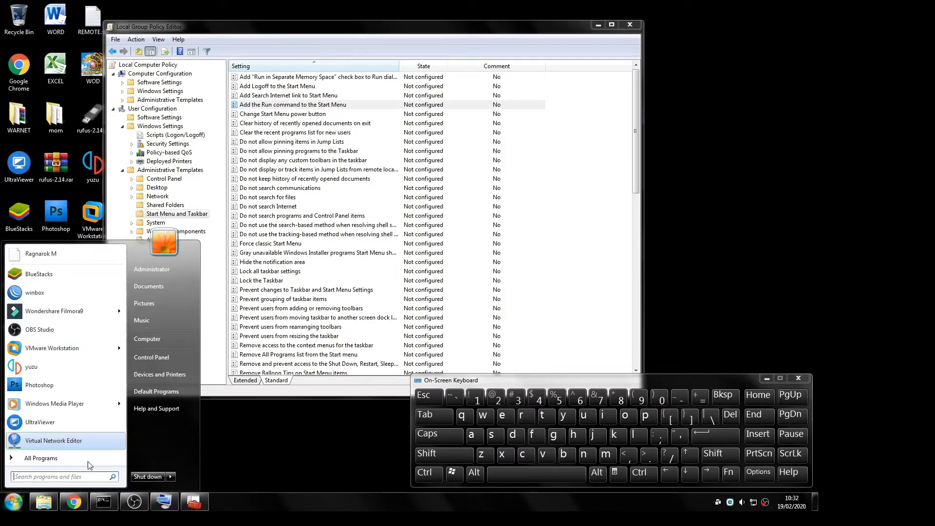
Step: Set the "Add the Run command to the Start Menu" policy to Enabled, apply it, and check the Start menu
left_click(305, 108)
double_click(306, 109)
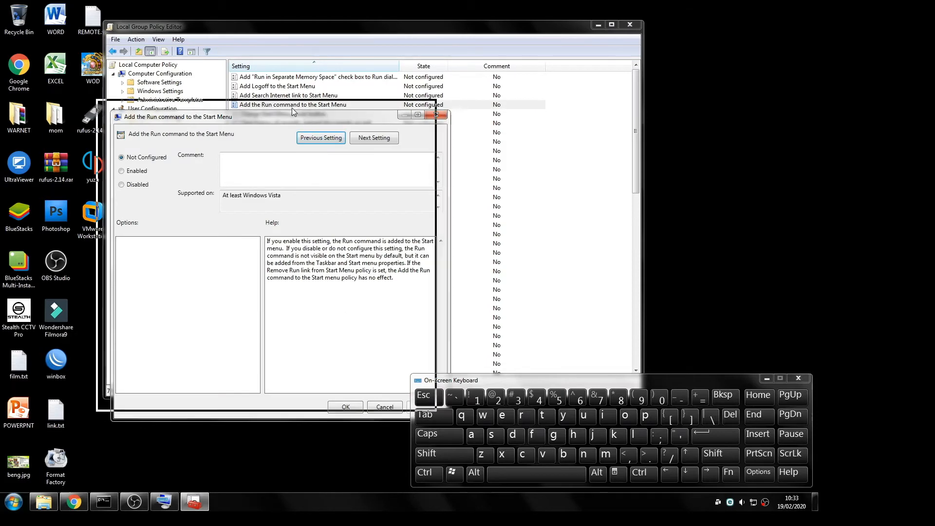
left_click(170, 100)
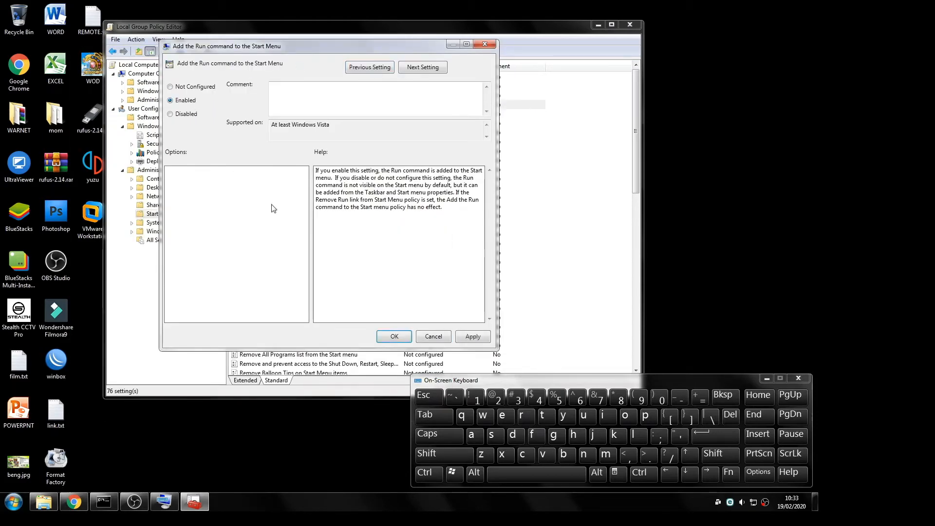
left_click(468, 337)
left_click(397, 337)
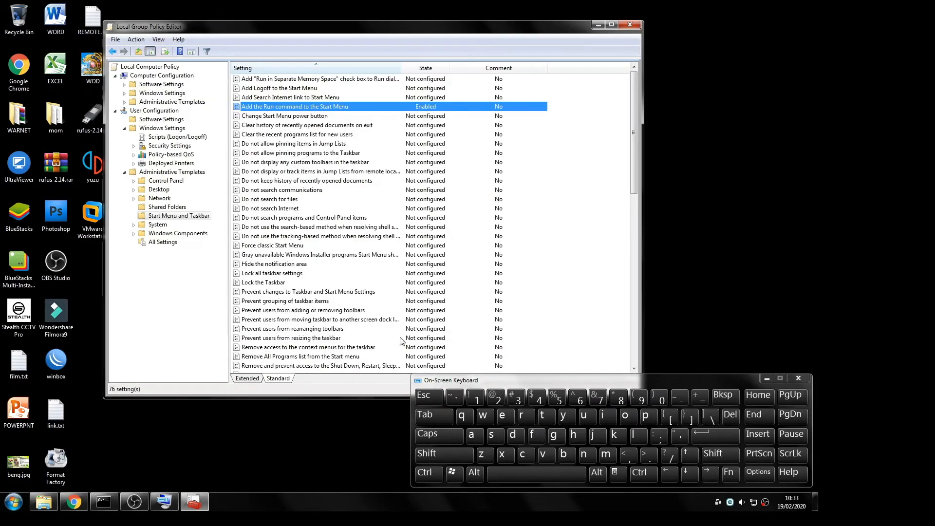
left_click(14, 502)
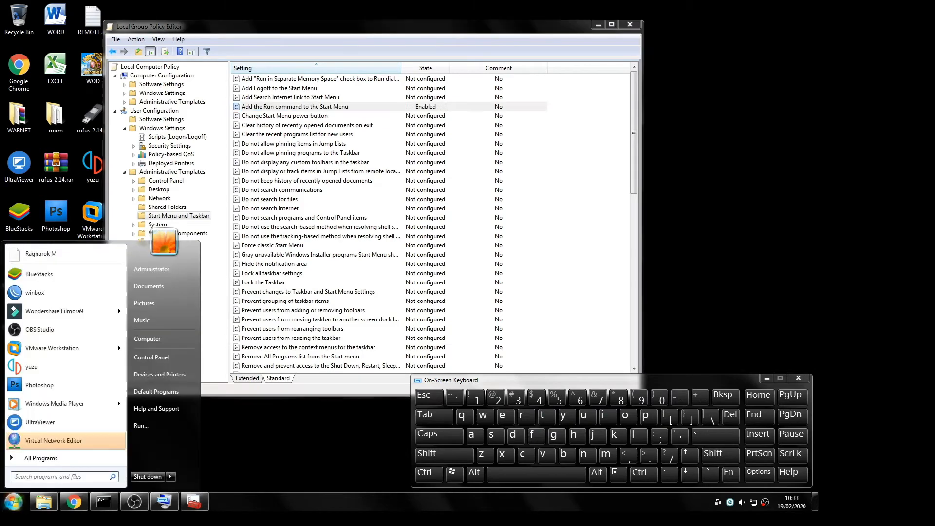
Step: Return the "Add the Run command to the Start Menu" policy to Not Configured and check the Start menu
double_click(315, 107)
left_click(52, 61)
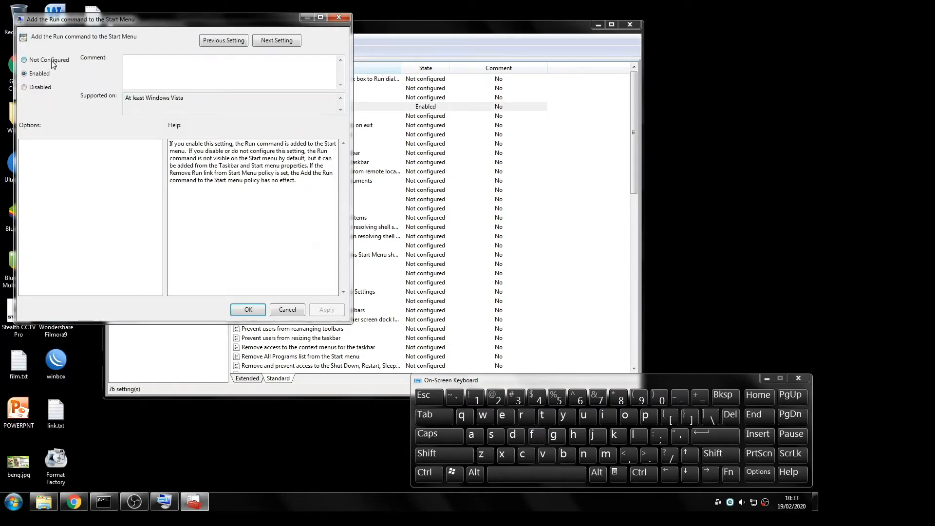
left_click(331, 312)
left_click(262, 317)
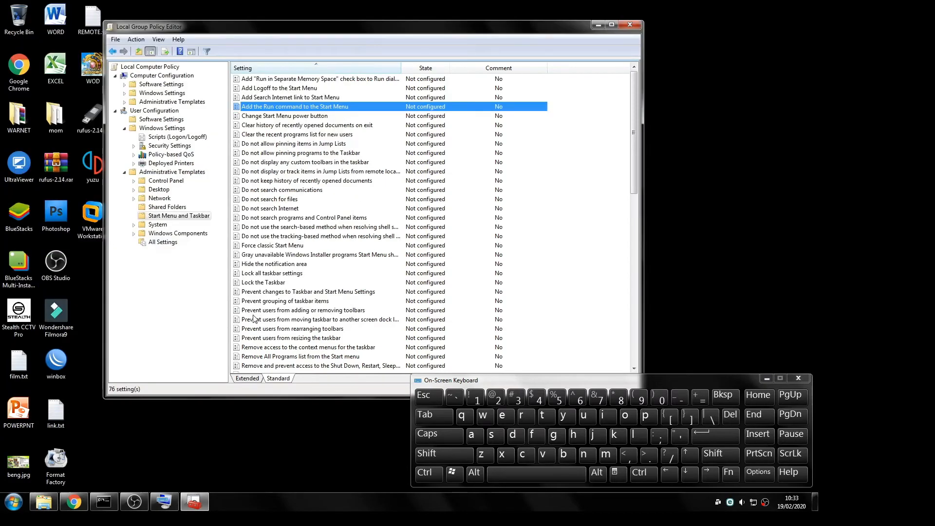
left_click(8, 507)
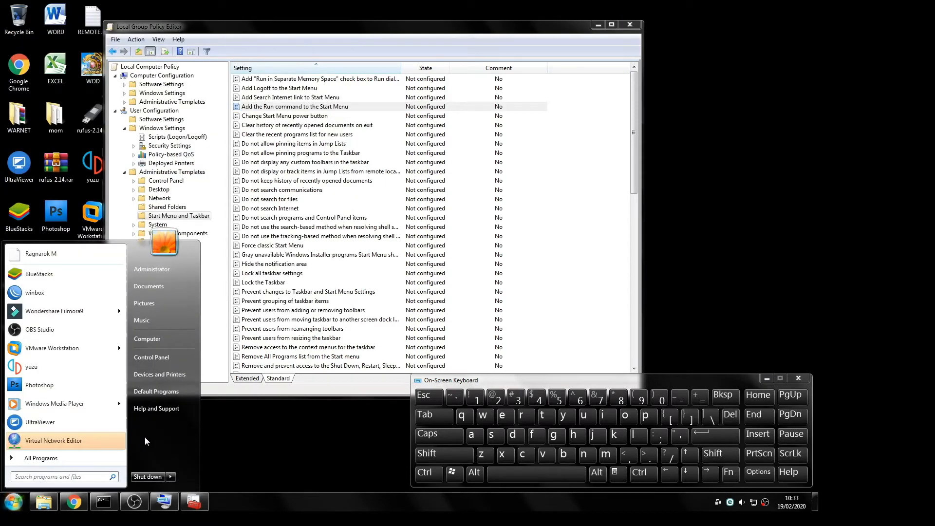
Step: Enable the "Add the Run command to the Start Menu" policy again and verify its effect in the Start menu
double_click(275, 107)
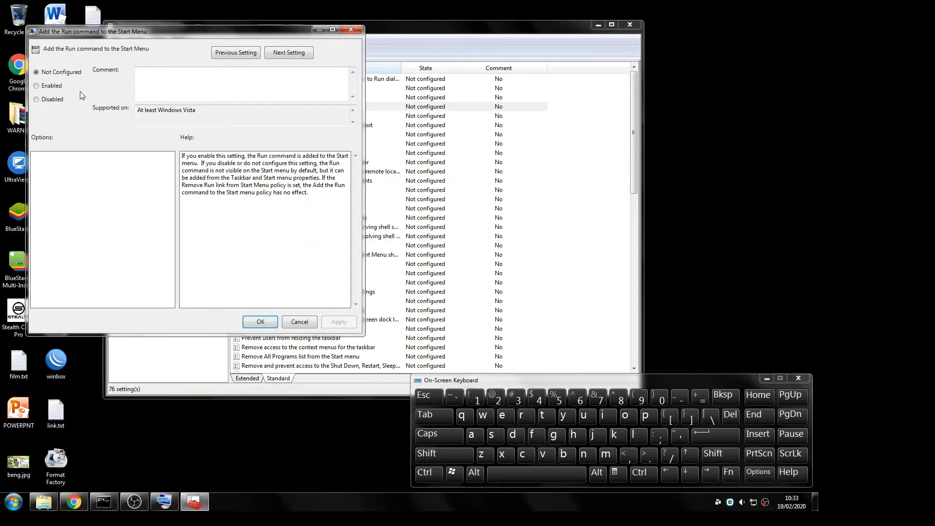
left_click(54, 86)
left_click(338, 323)
left_click(260, 322)
left_click(14, 501)
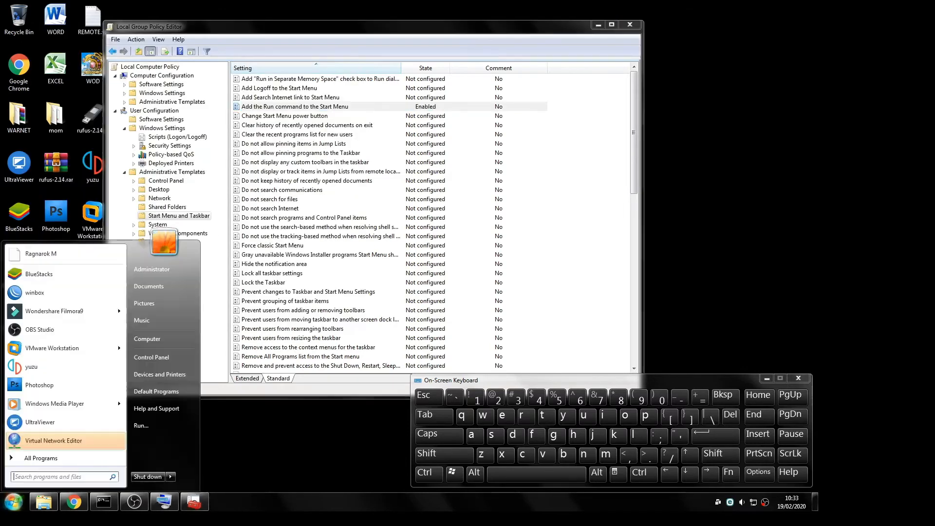
left_click(346, 228)
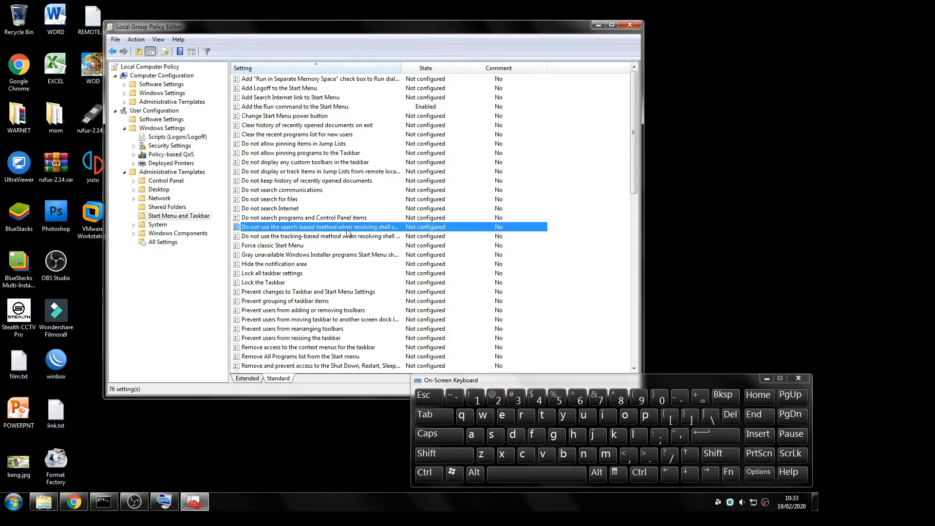
Step: Examine the upper Start Menu and Taskbar policies, from "Add Logoff to the Start Menu" through "Do not search Internet"
double_click(311, 89)
key("Escape")
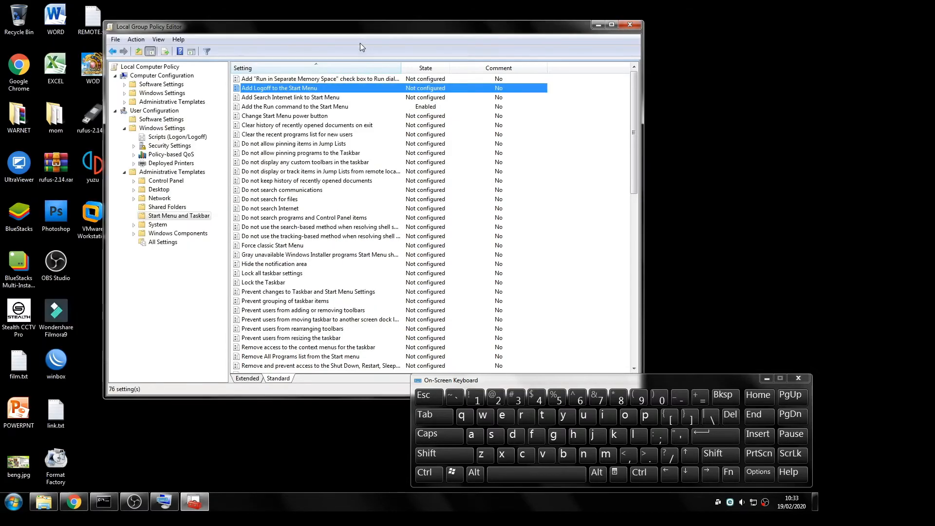
left_click(306, 80)
left_click(301, 97)
left_click(299, 115)
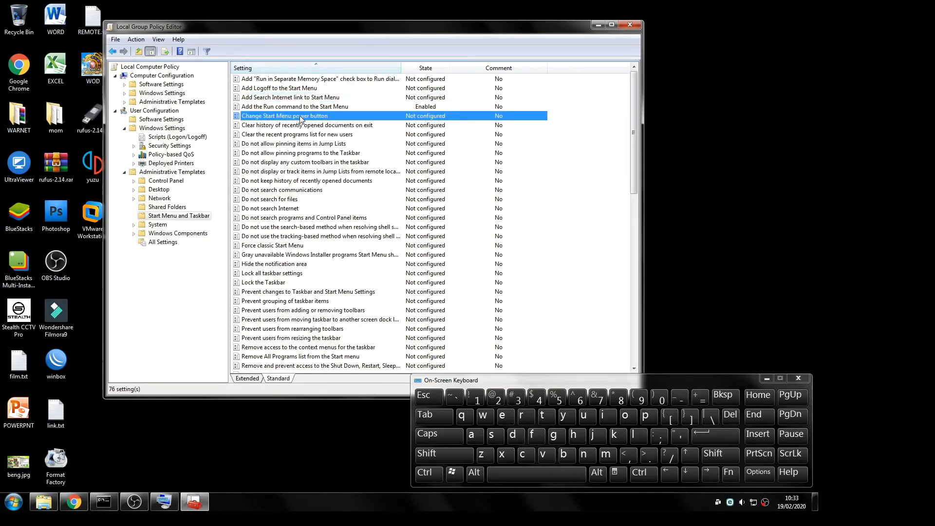
left_click(306, 126)
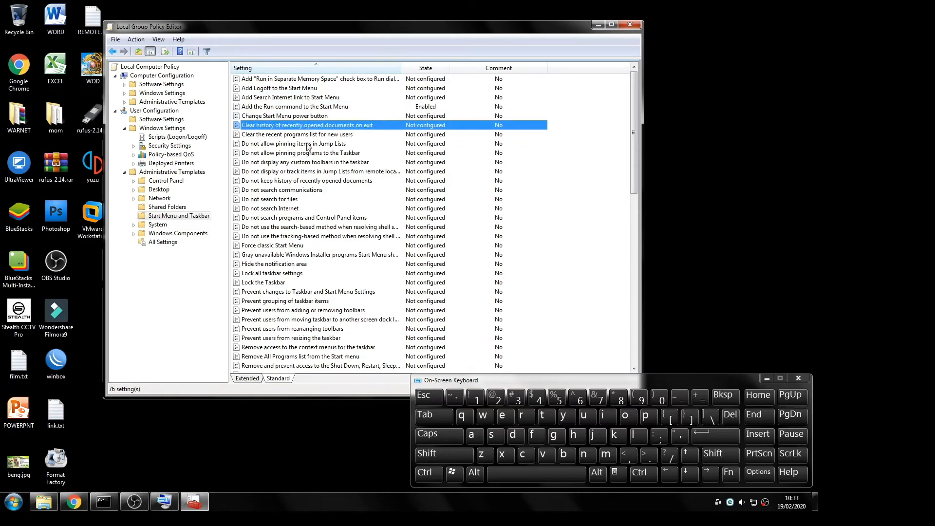
left_click(307, 144)
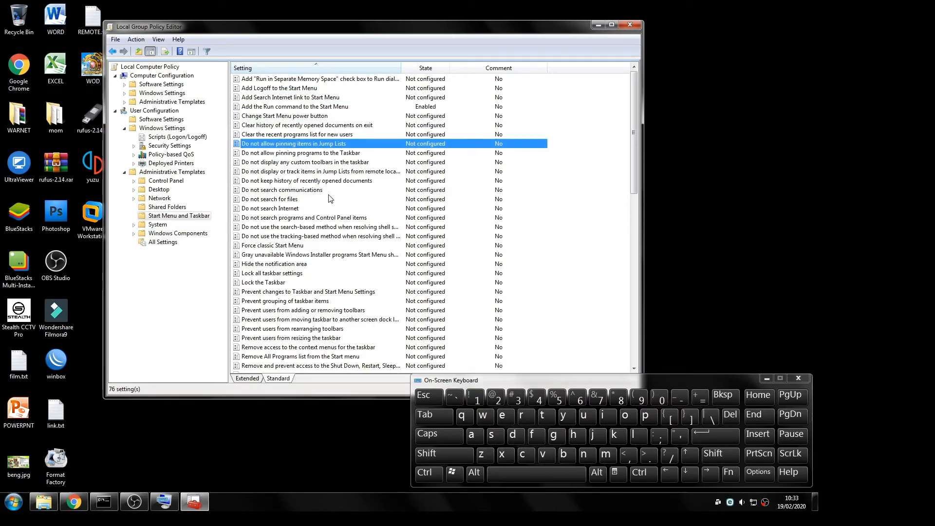
left_click(292, 200)
left_click(304, 208)
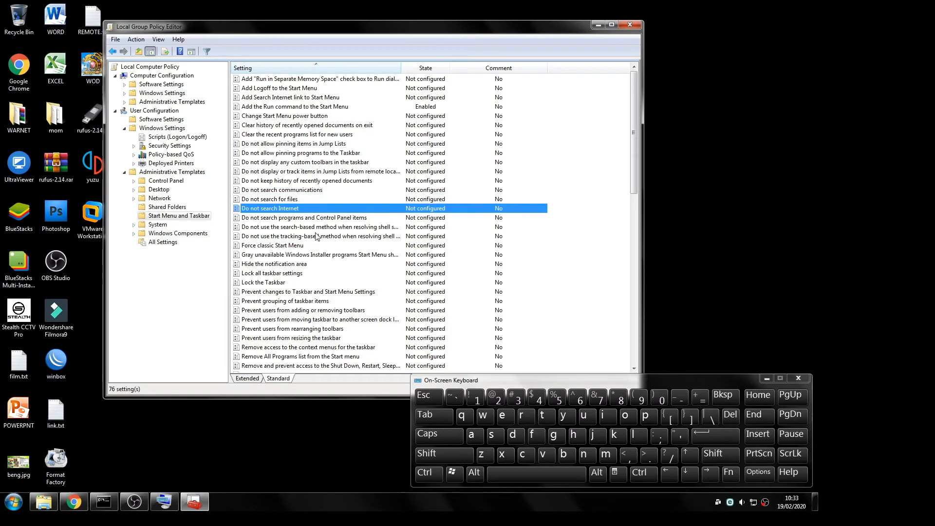
Step: Review the policies at the end of the list, including "Turn off all balloon notifications", and those leading up to them
scroll(316, 253, "down", 3)
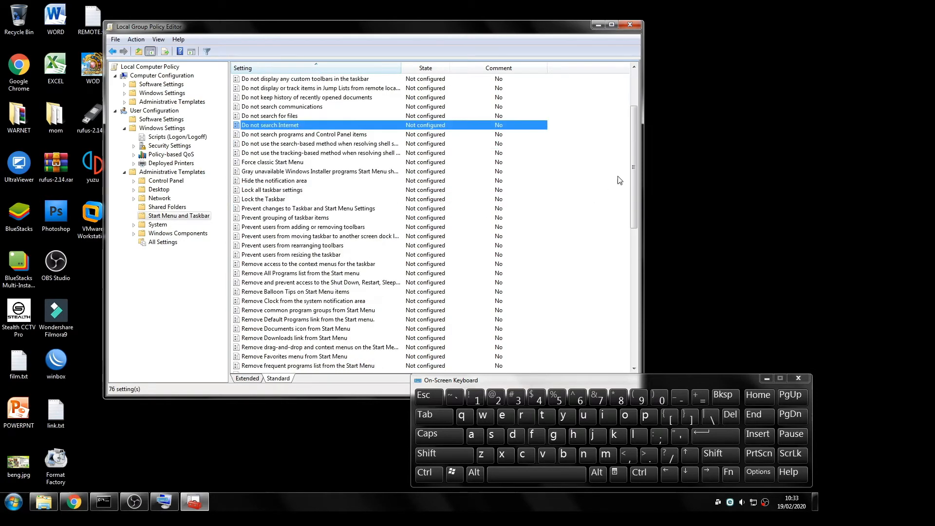
left_click_drag(635, 161, 643, 308)
left_click(277, 321)
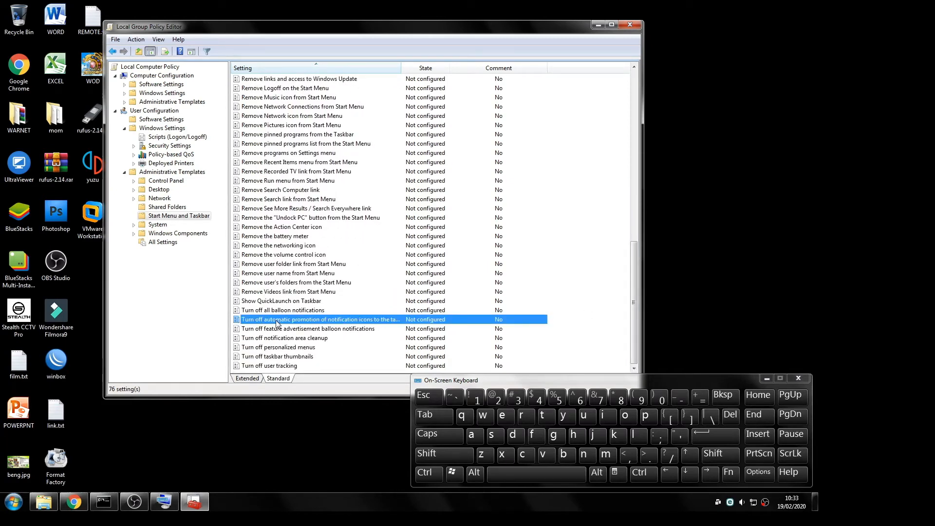
left_click(292, 312)
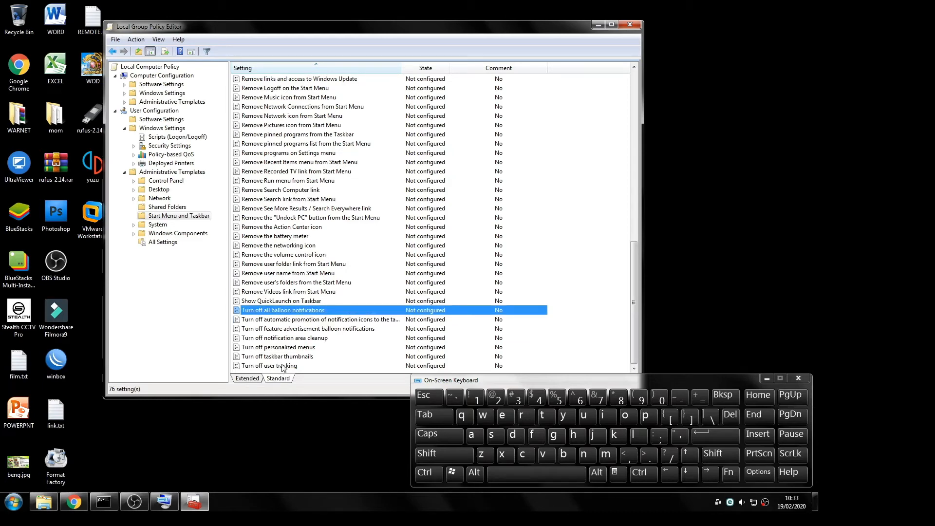
scroll(283, 366, "up", 1)
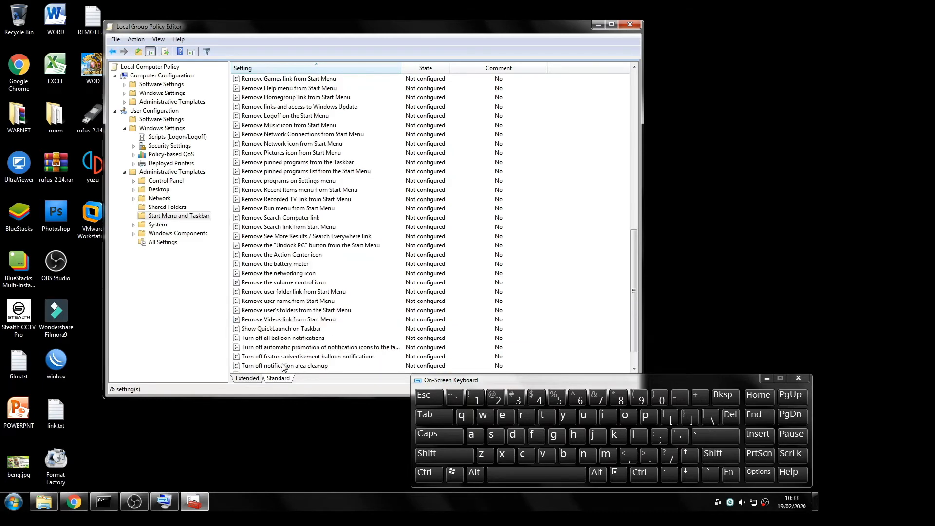
scroll(284, 366, "up", 4)
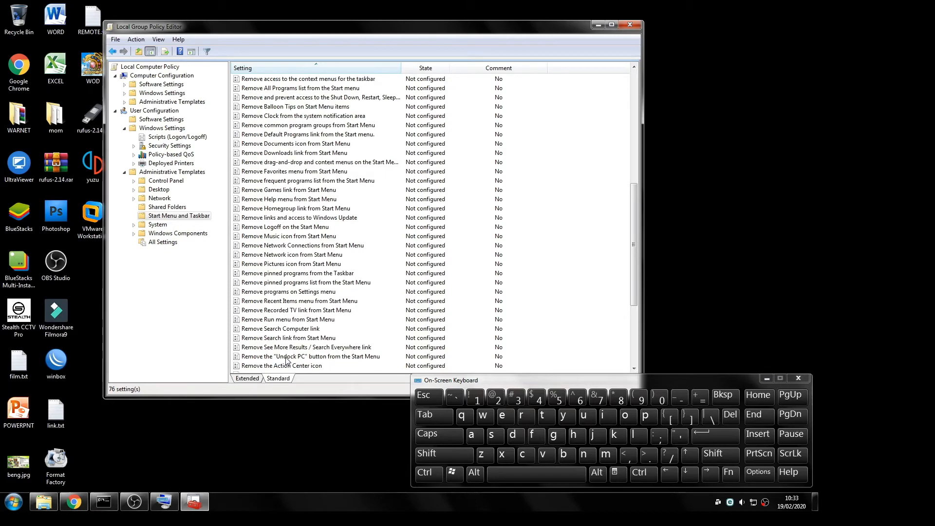
scroll(286, 361, "up", 3)
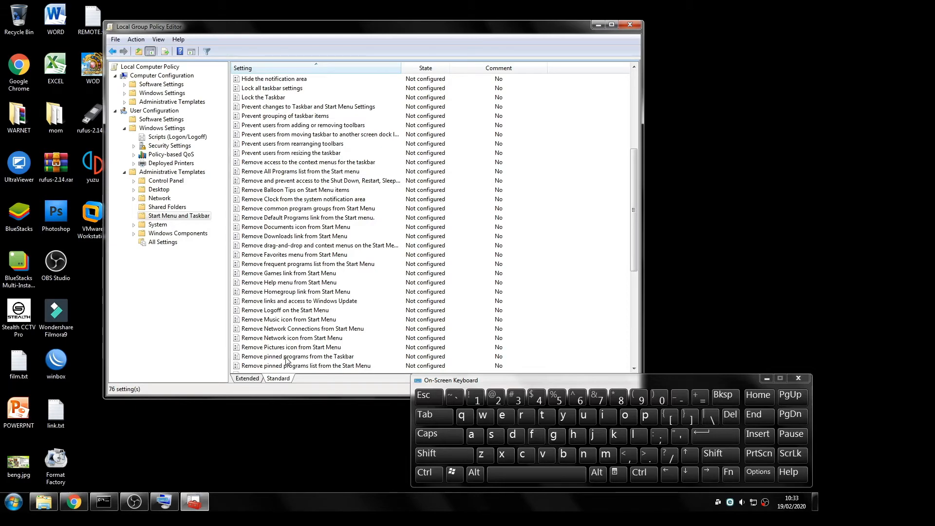
Step: Examine the policies that remove Start menu items, such as Default Programs, Homegroup, Documents, Downloads and All Programs, plus "Prevent changes to Taskbar and Start Menu Settings"
left_click(328, 219)
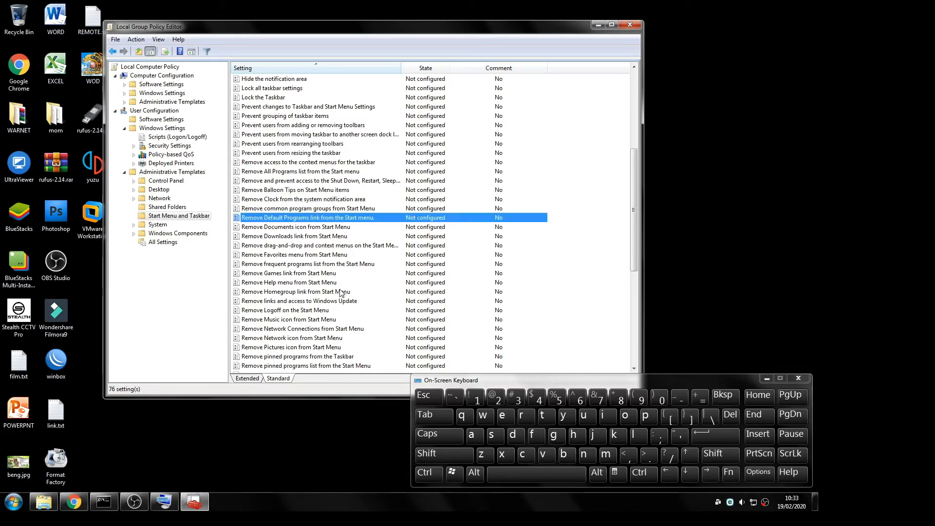
scroll(340, 293, "up", 2)
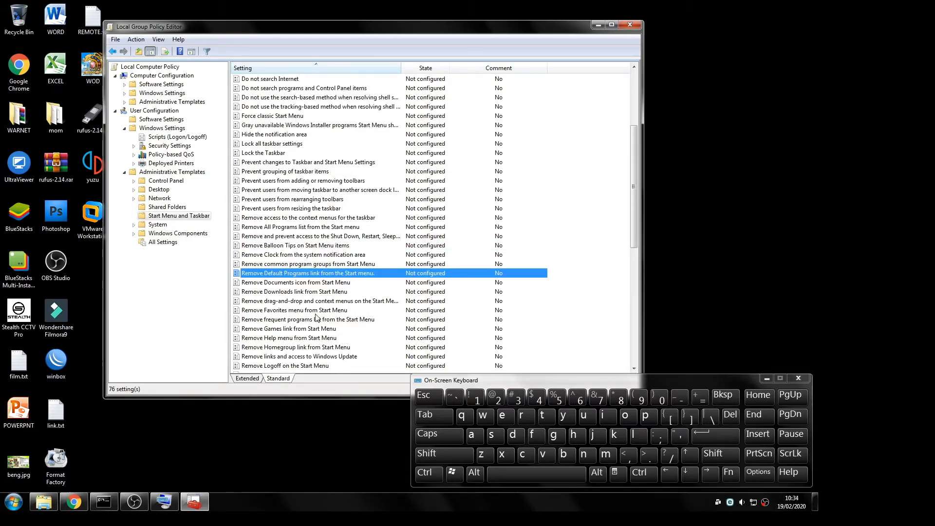
left_click(291, 347)
left_click(283, 284)
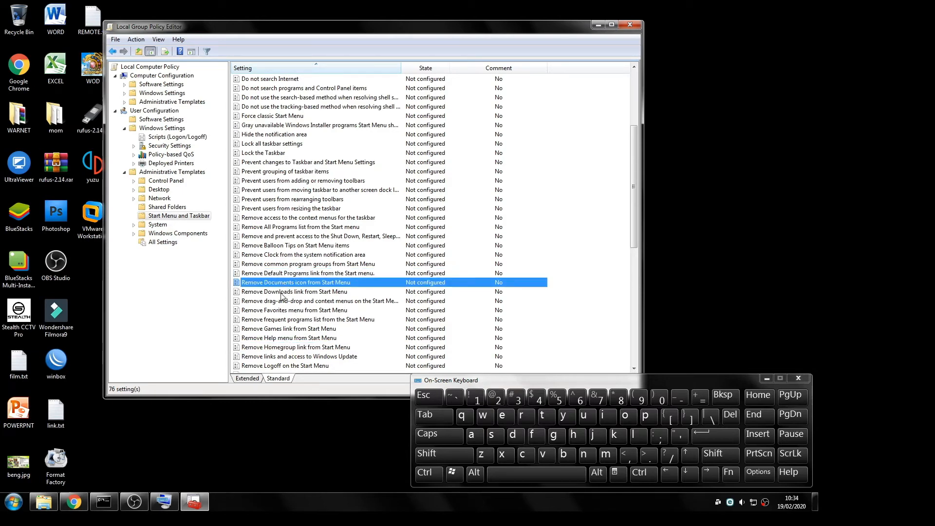
left_click(294, 294)
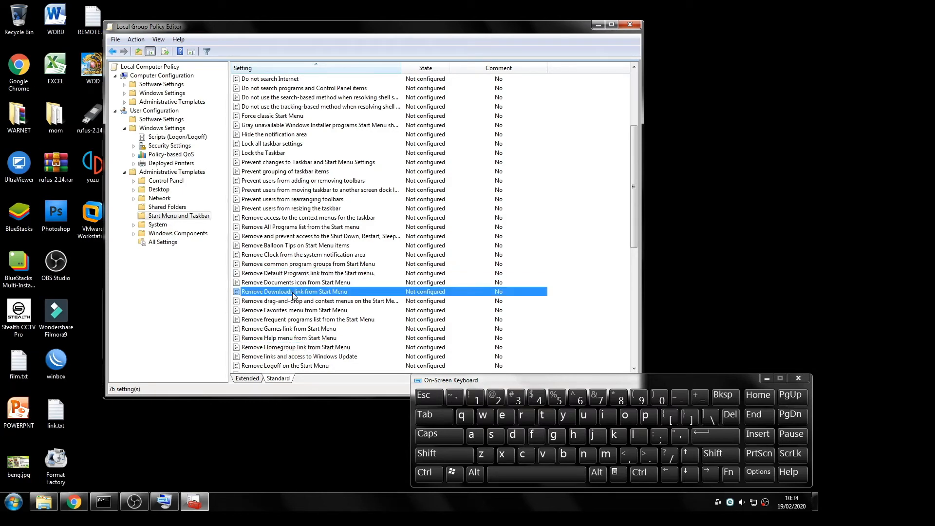
left_click(273, 227)
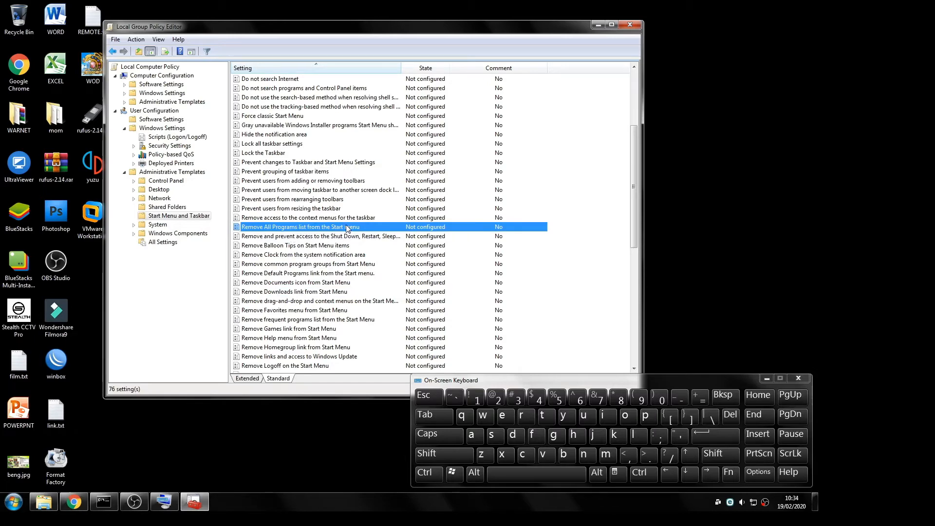
left_click(281, 165)
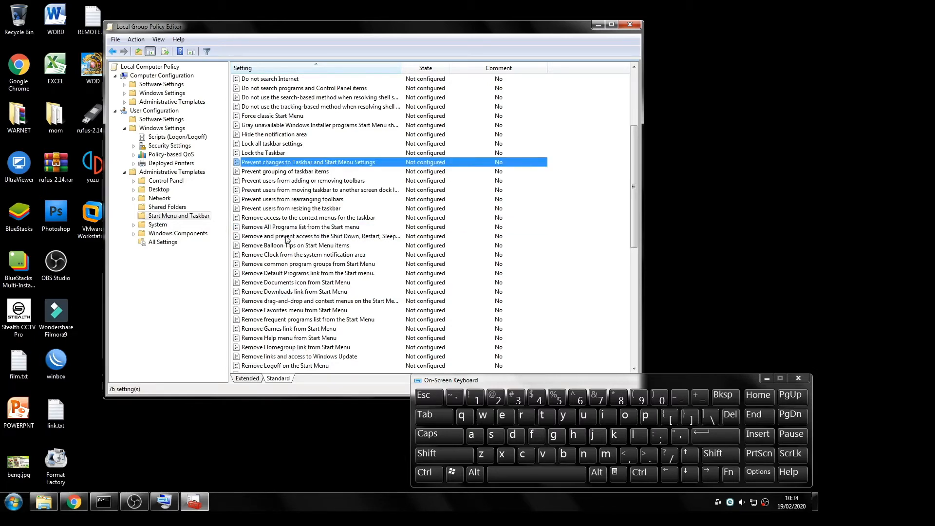
left_click(293, 284)
Step: Look through the full Start Menu and Taskbar policy list again, from its first setting to "Turn off user tracking"
scroll(308, 317, "up", 5)
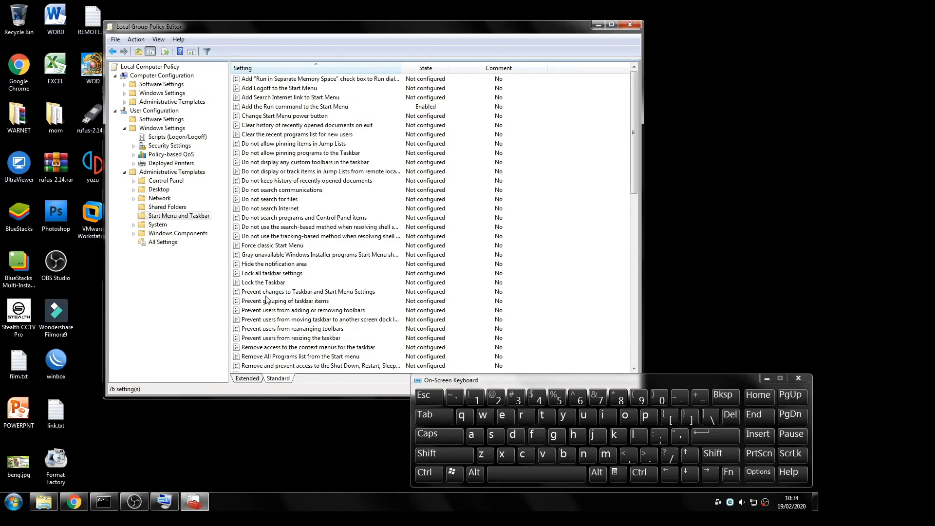
scroll(267, 300, "down", 5)
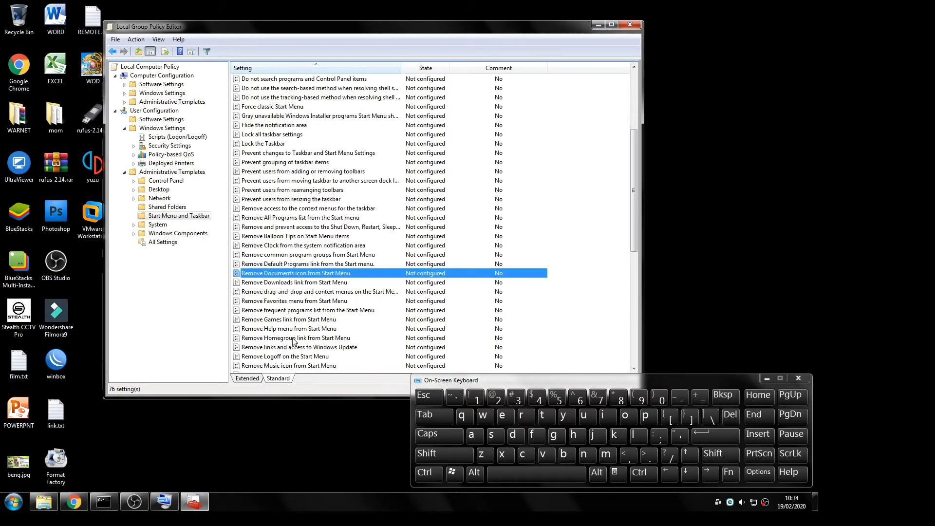
scroll(295, 343, "down", 4)
scroll(299, 359, "down", 2)
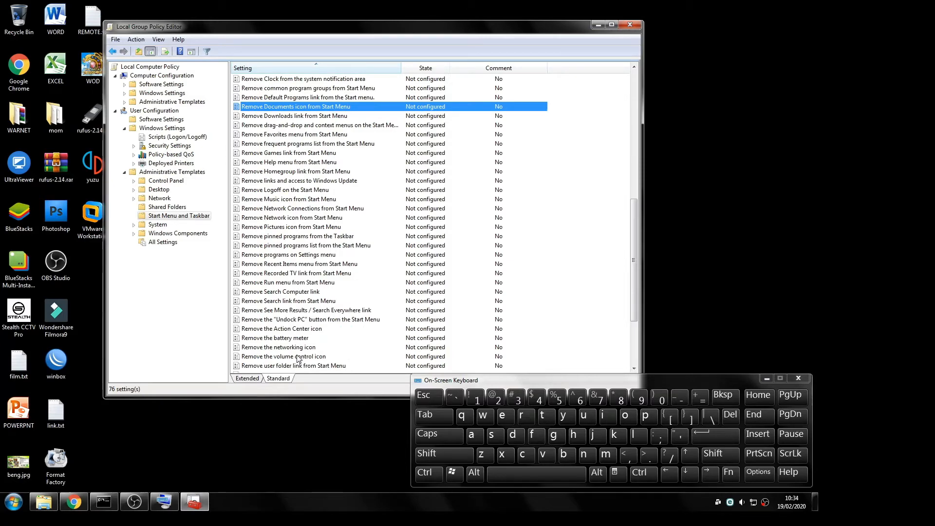
scroll(298, 359, "down", 4)
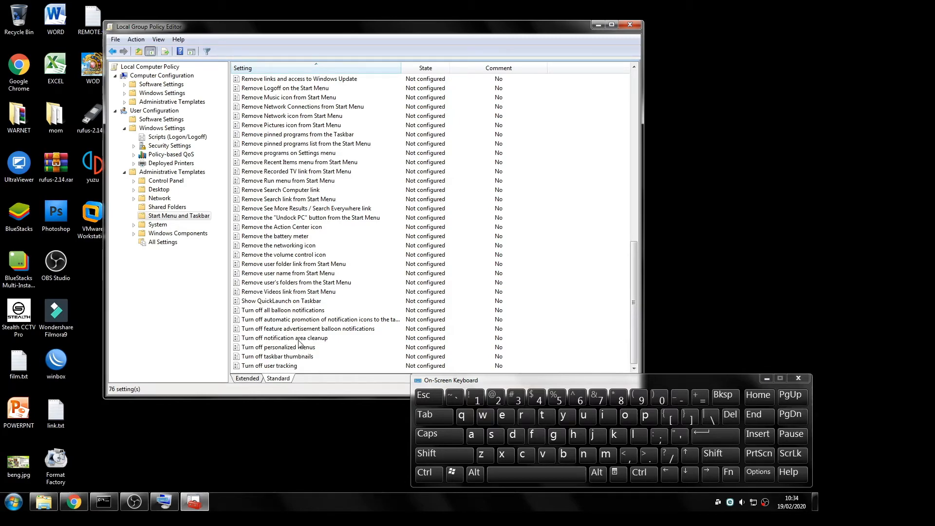
Step: Look back up through the Start Menu and Taskbar policies from "Turn off user tracking" to "Hide the notification area"
scroll(298, 344, "up", 4)
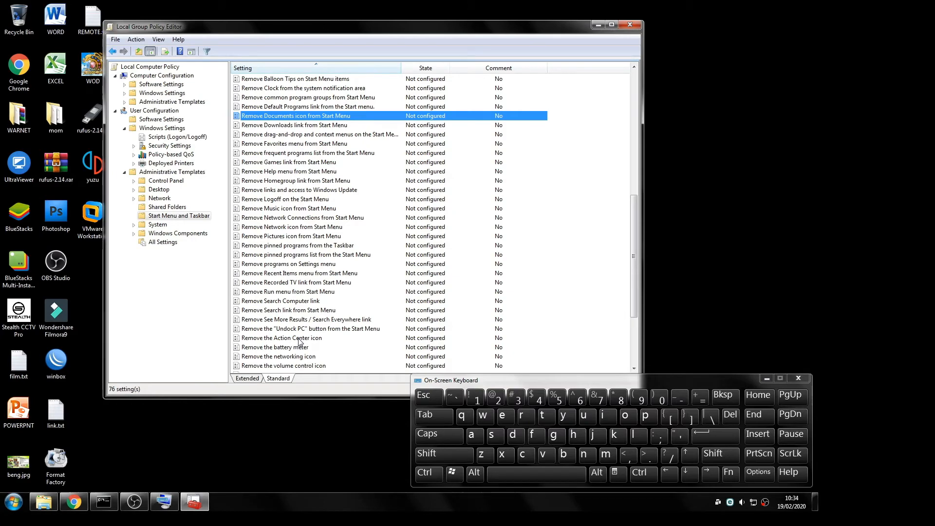
scroll(299, 342, "up", 3)
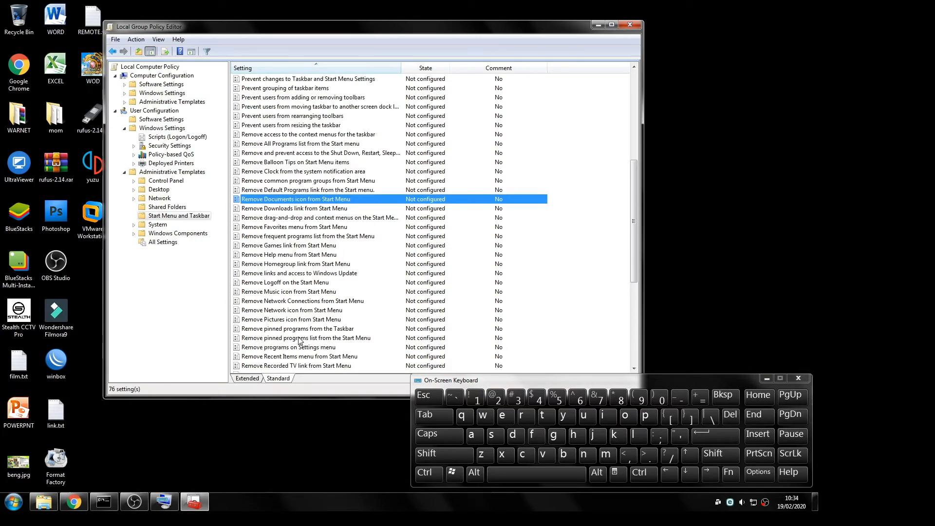
scroll(298, 341, "up", 2)
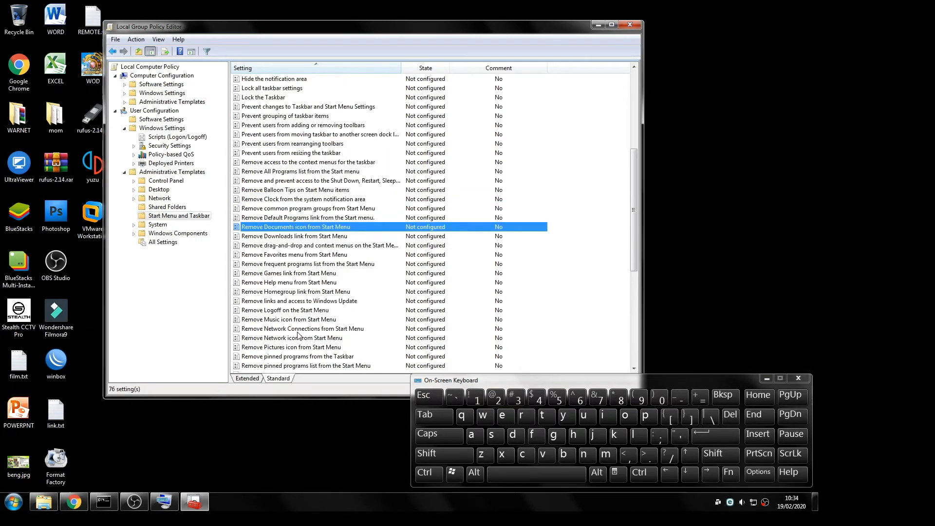
scroll(288, 284, "up", 3)
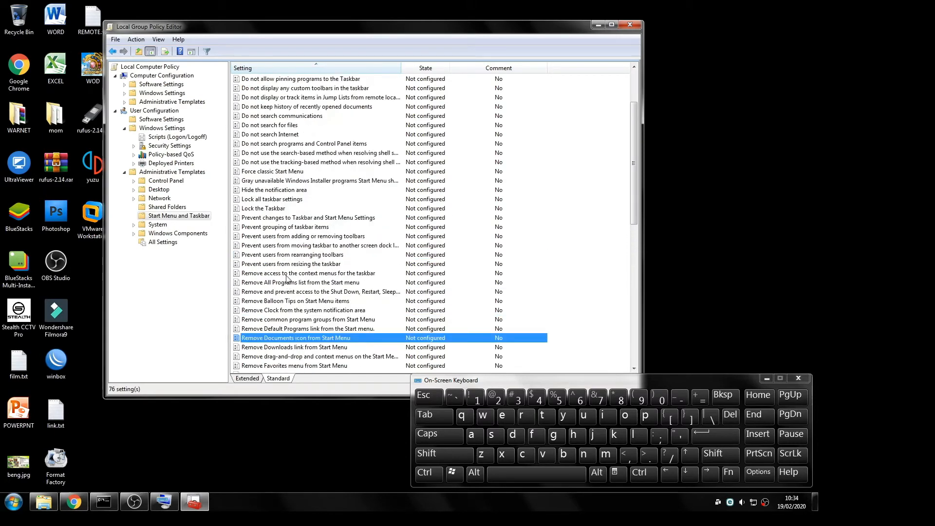
left_click(276, 192)
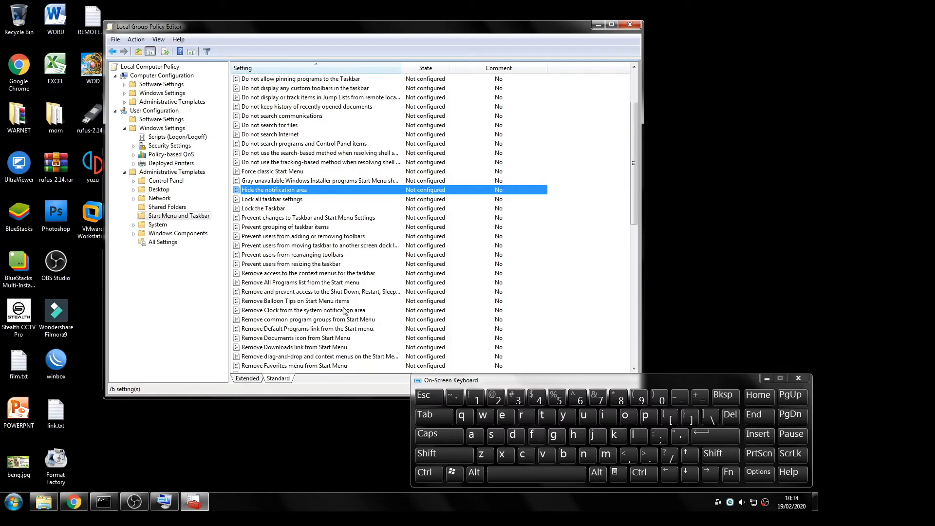
Step: Expand the System folder under the user Administrative Templates and open its Ctrl+Alt+Del Options policies
left_click(163, 227)
double_click(163, 227)
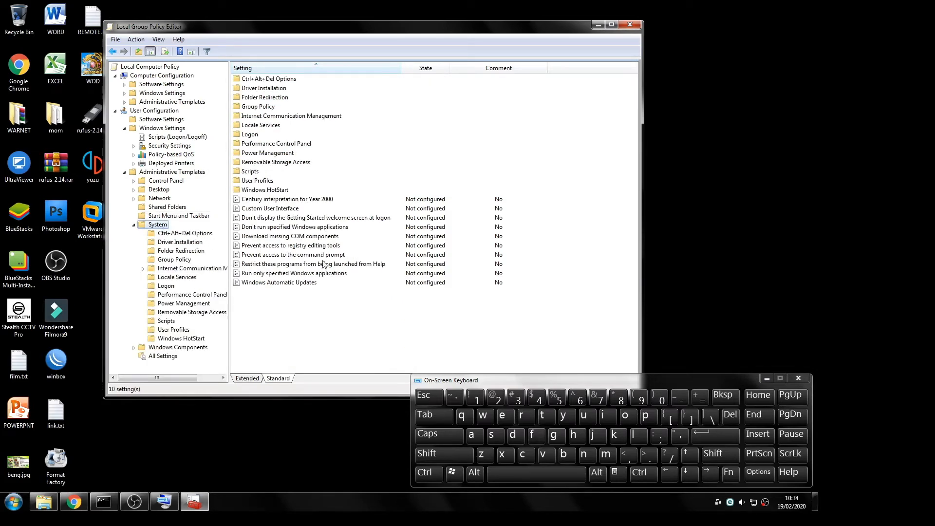
left_click(177, 173)
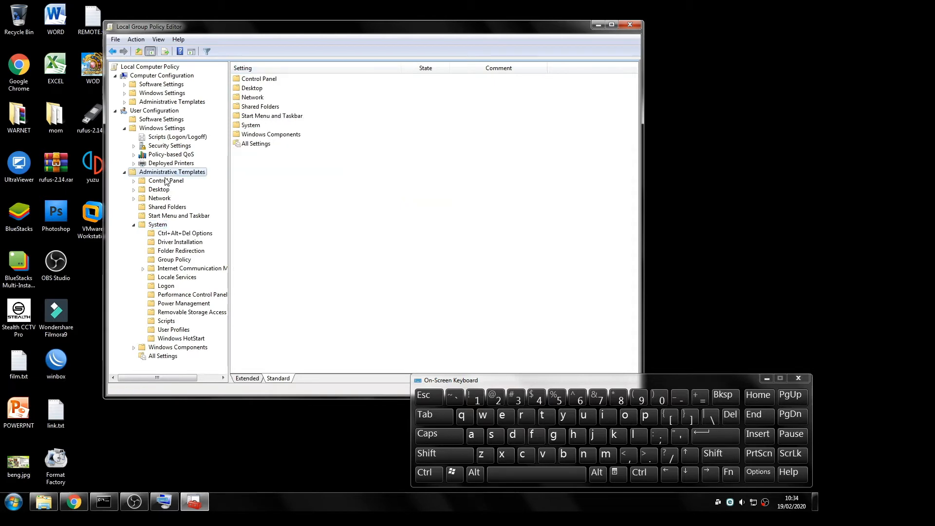
left_click(155, 129)
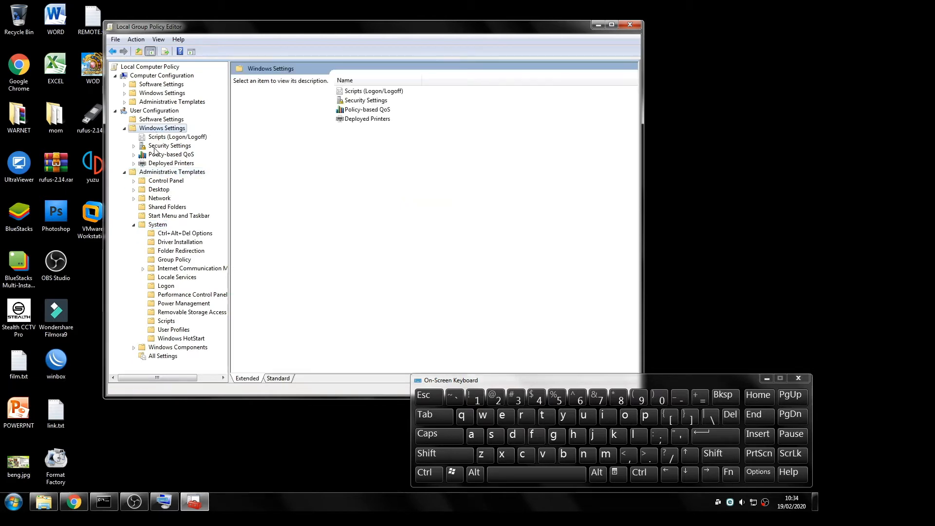
left_click(160, 225)
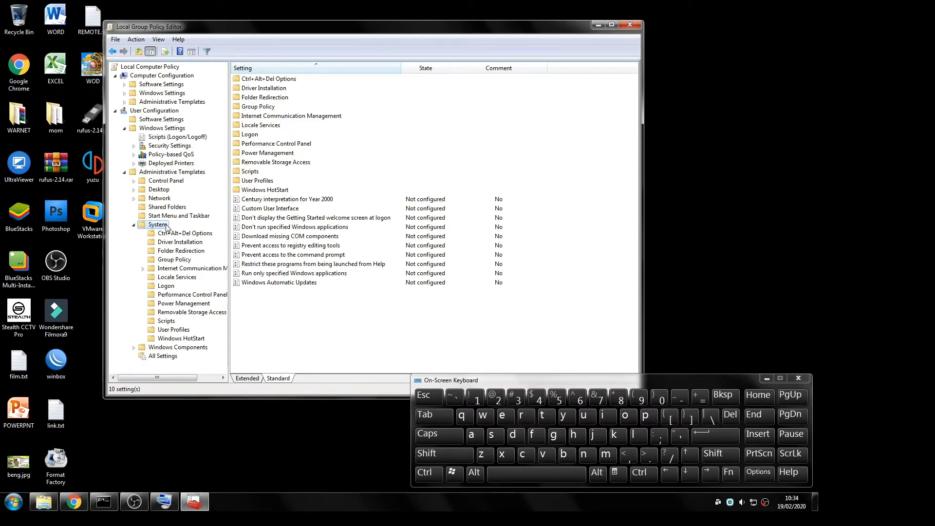
left_click(177, 235)
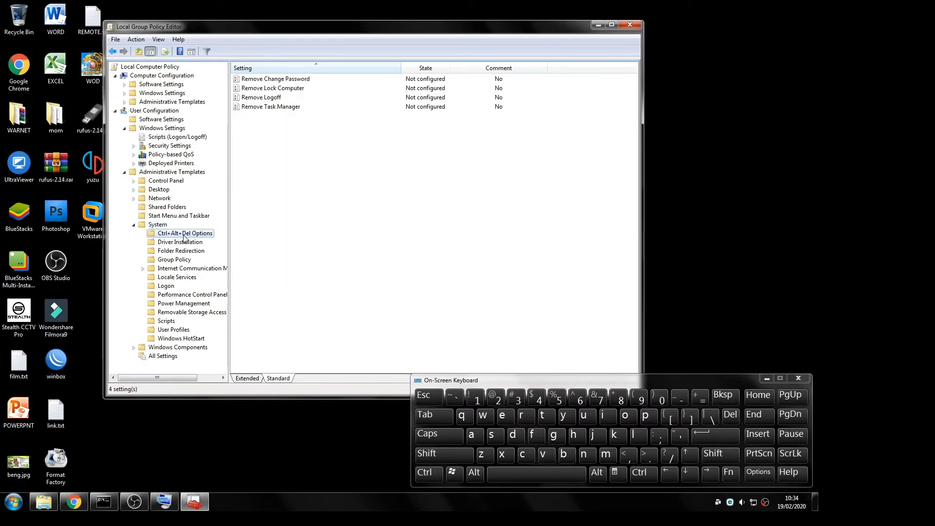
Step: Set the Remove Task Manager policy to Enabled, moving its dialog and minimizing the On-Screen Keyboard that covers it
double_click(278, 109)
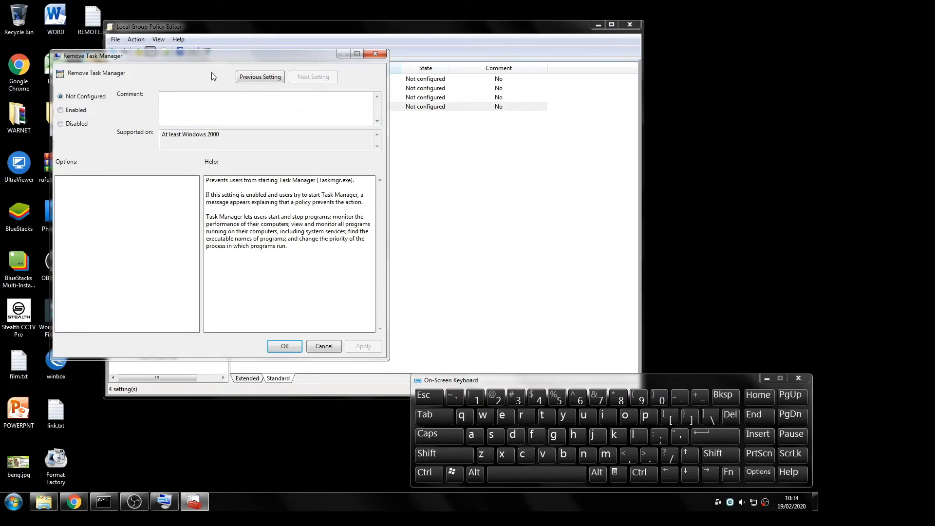
left_click_drag(213, 74, 387, 127)
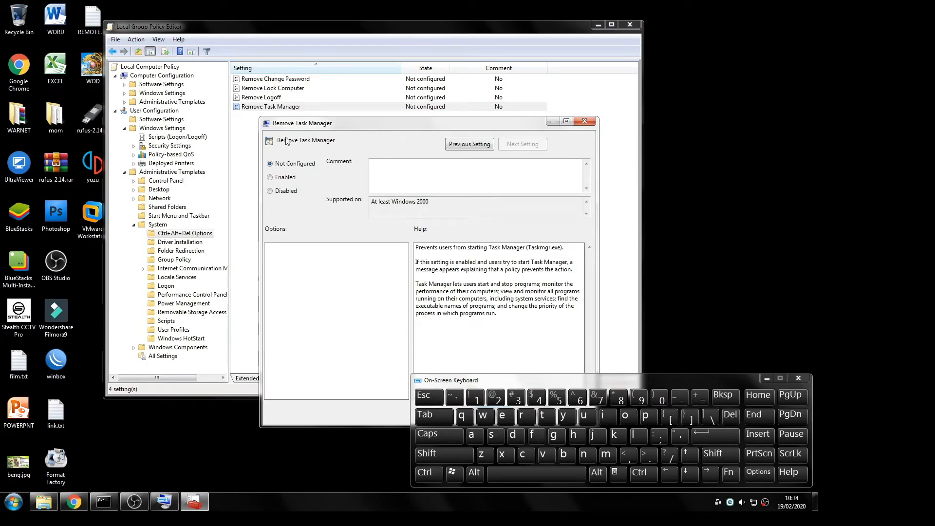
left_click_drag(303, 125, 282, 117)
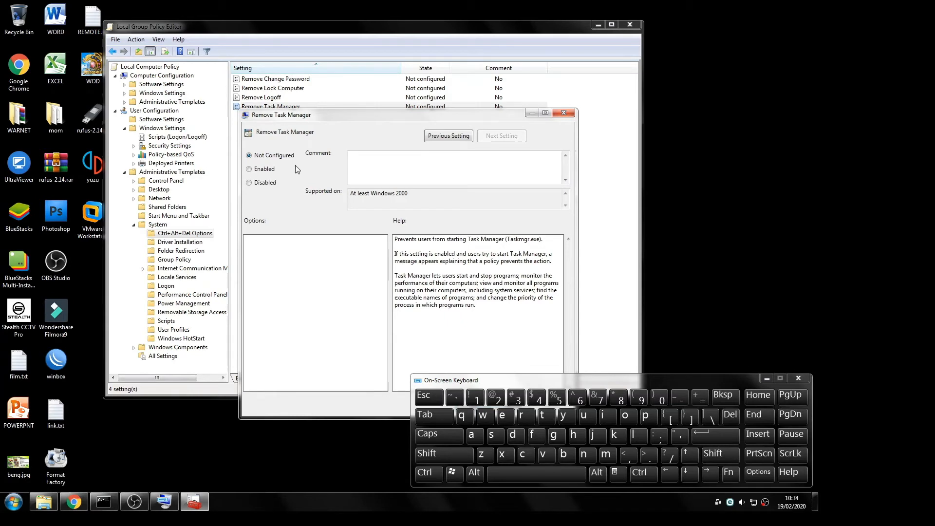
left_click(501, 380)
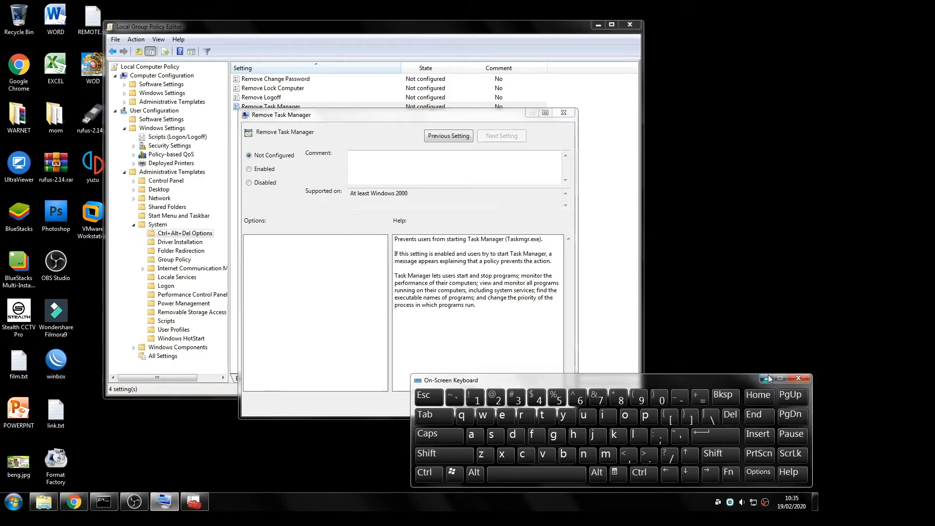
left_click(798, 378)
left_click(264, 169)
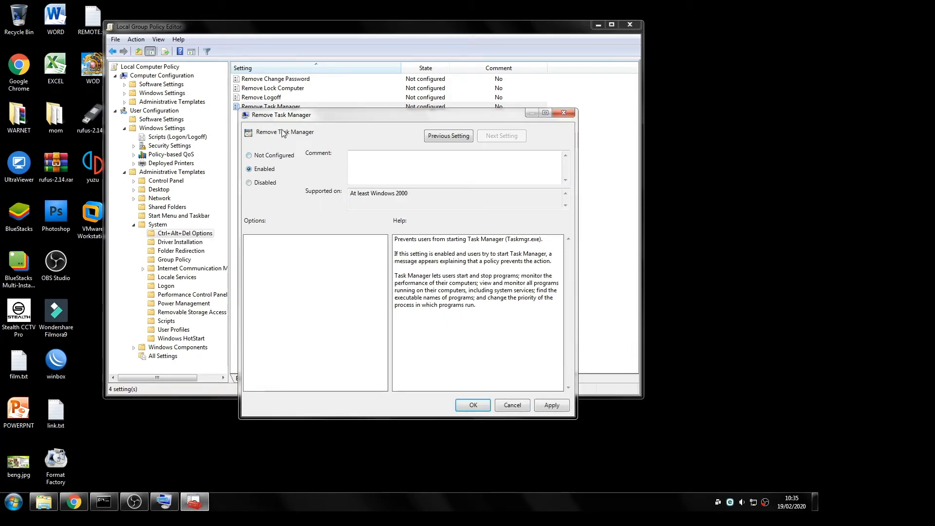
left_click(550, 405)
left_click(473, 406)
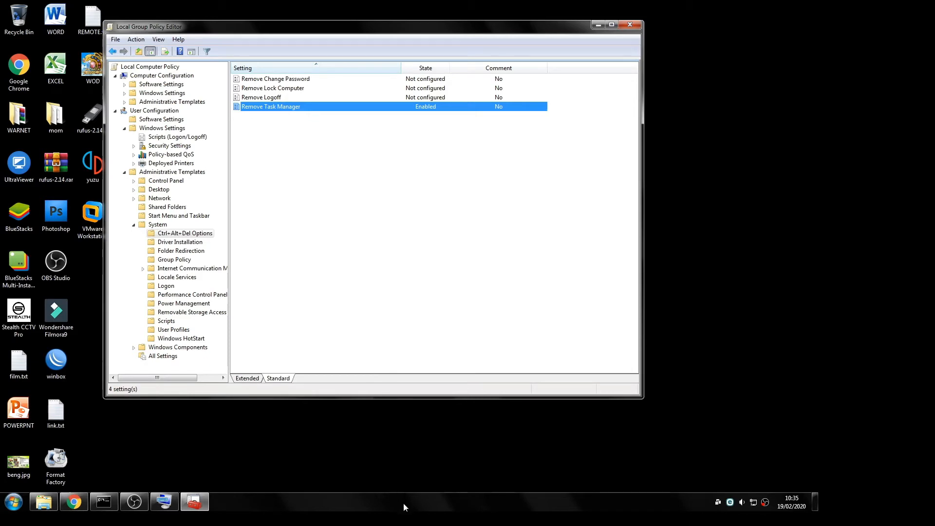
Step: Check whether Task Manager can be started from the taskbar, and test the Ctrl+Alt+Delete screen with the On-Screen Keyboard shown
right_click(417, 506)
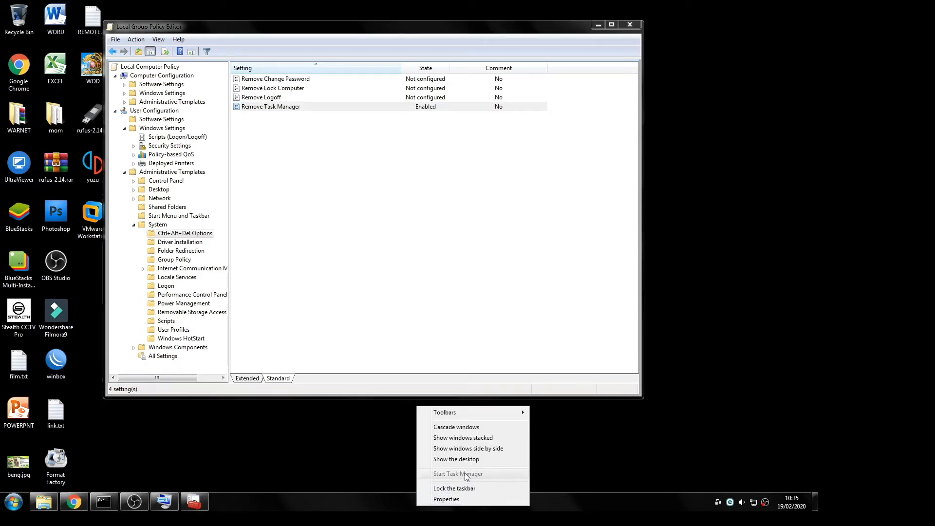
left_click(582, 453)
left_click(164, 501)
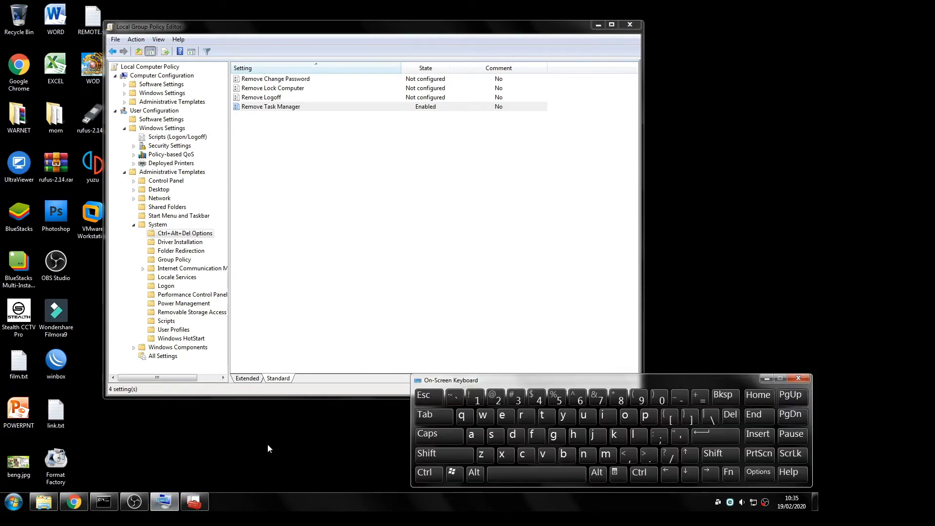
key("ctrl+alt")
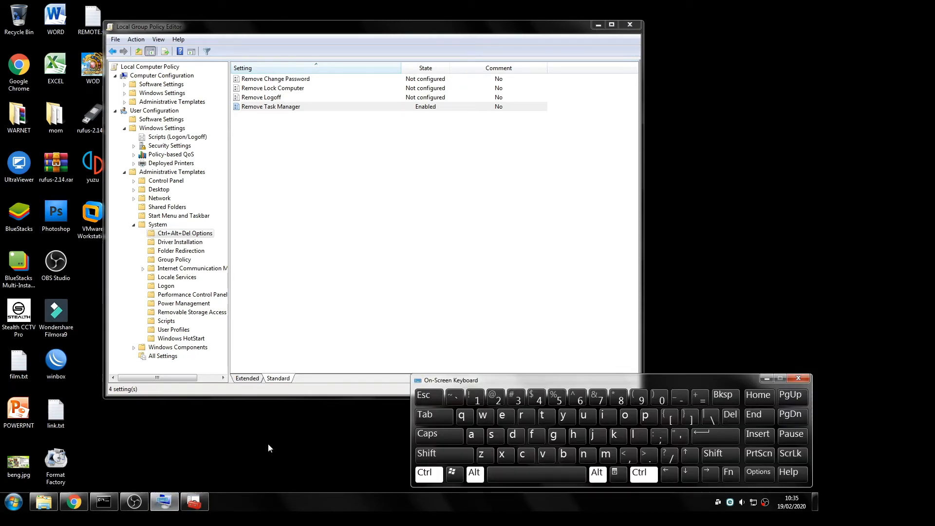
key("ctrl+alt+Delete")
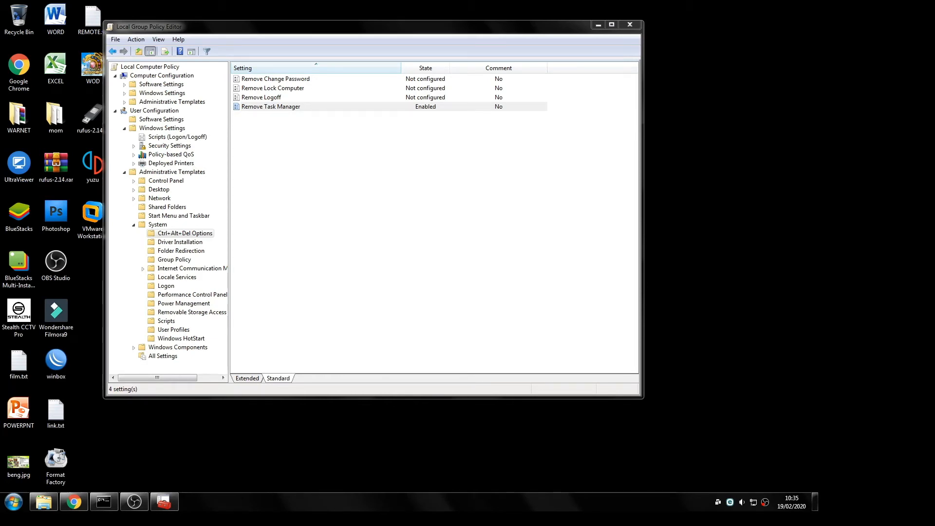
Step: Set the Remove Task Manager policy back to Not Configured
double_click(281, 107)
left_click(410, 91)
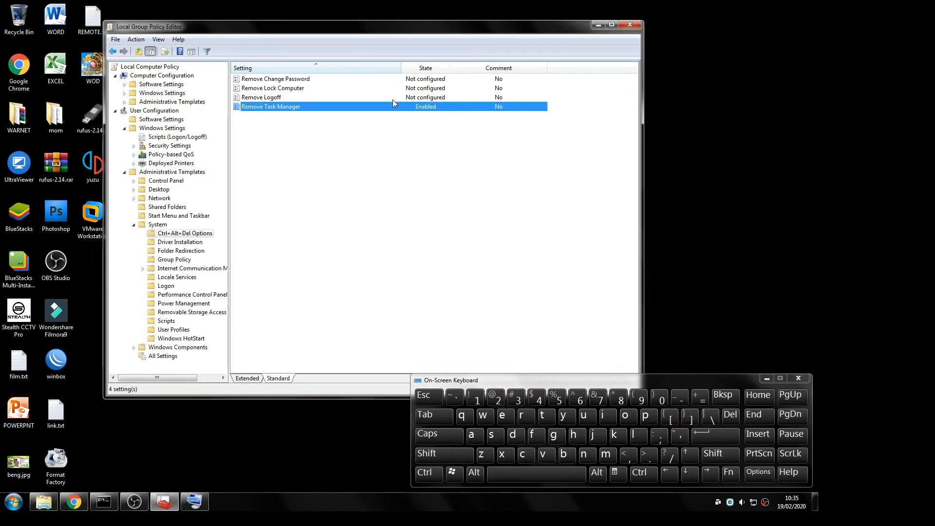
double_click(371, 109)
left_click(141, 148)
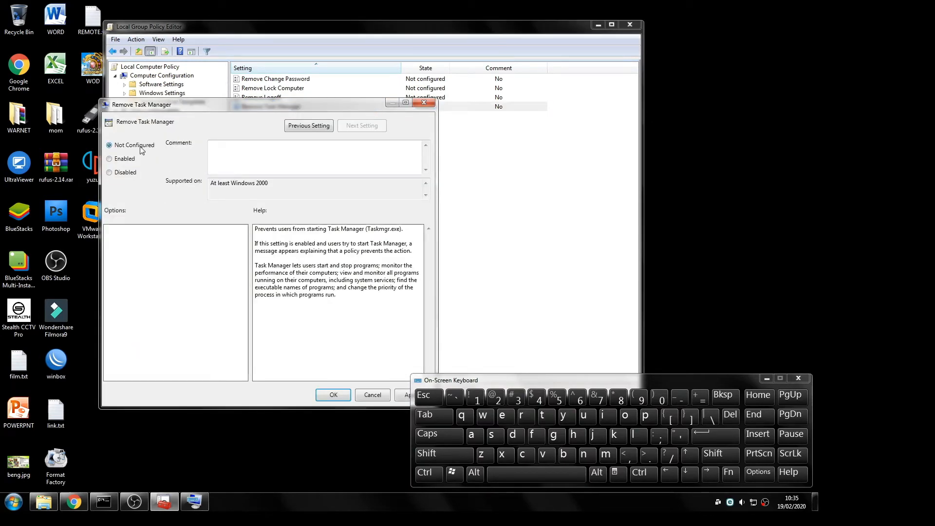
left_click(334, 395)
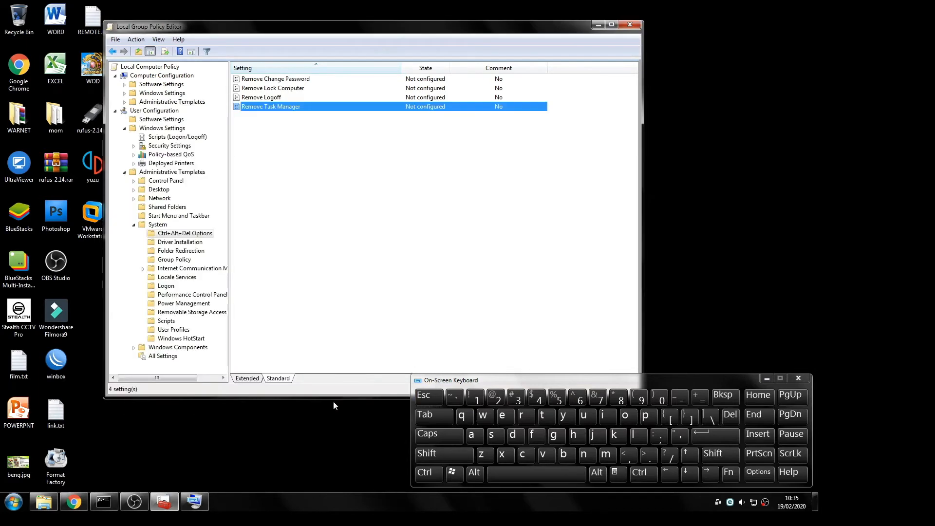
Step: Start Task Manager from the taskbar to test its availability and close it again
right_click(321, 505)
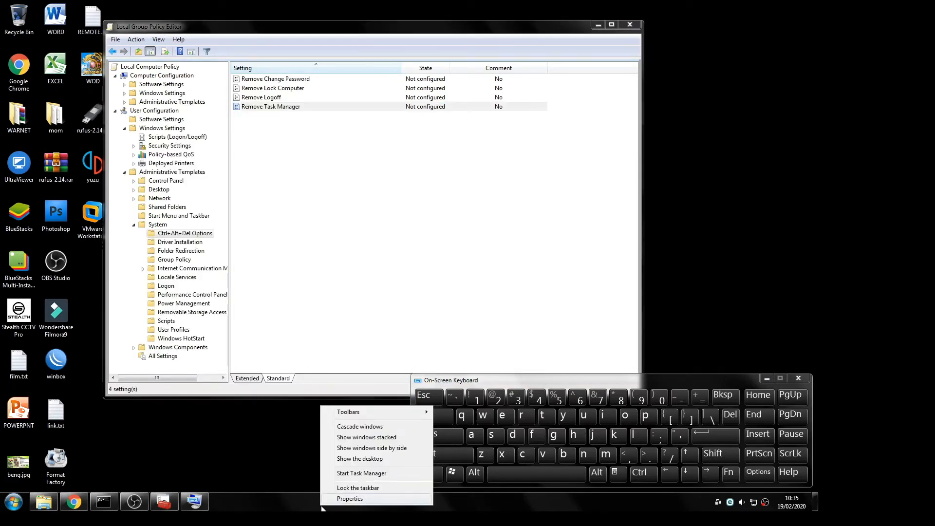
left_click(357, 474)
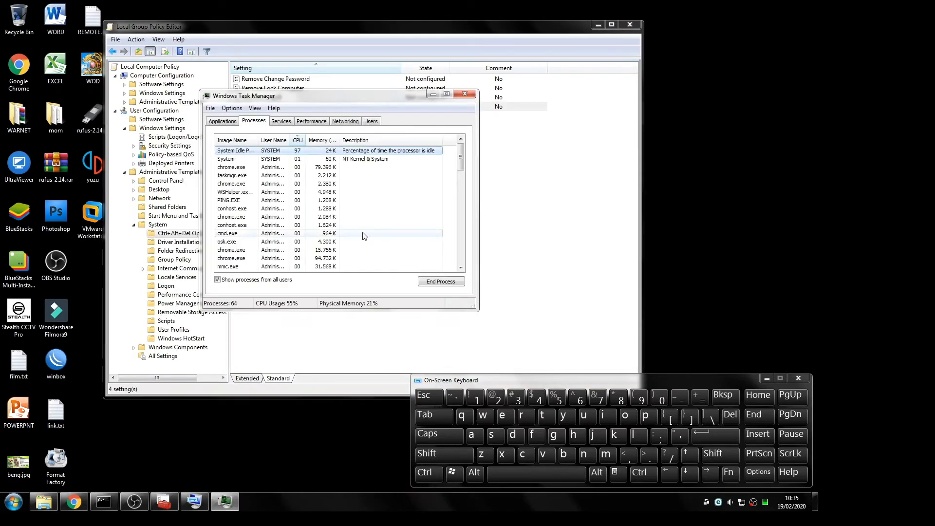
left_click(465, 93)
left_click(399, 259)
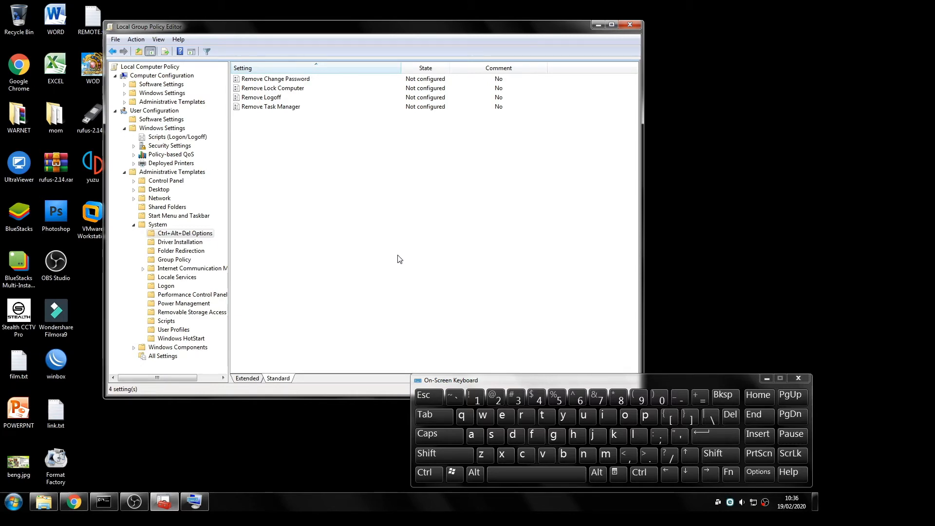
Step: Widen the policy tree and look at the Remove Logoff, Remove Lock Computer and Remove Change Password policies
left_click_drag(229, 194, 262, 207)
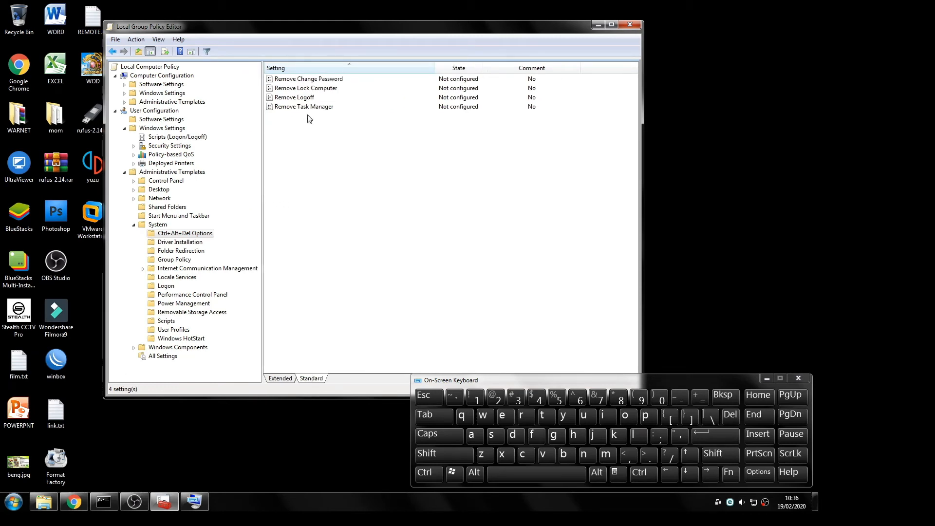
left_click(319, 97)
left_click(317, 88)
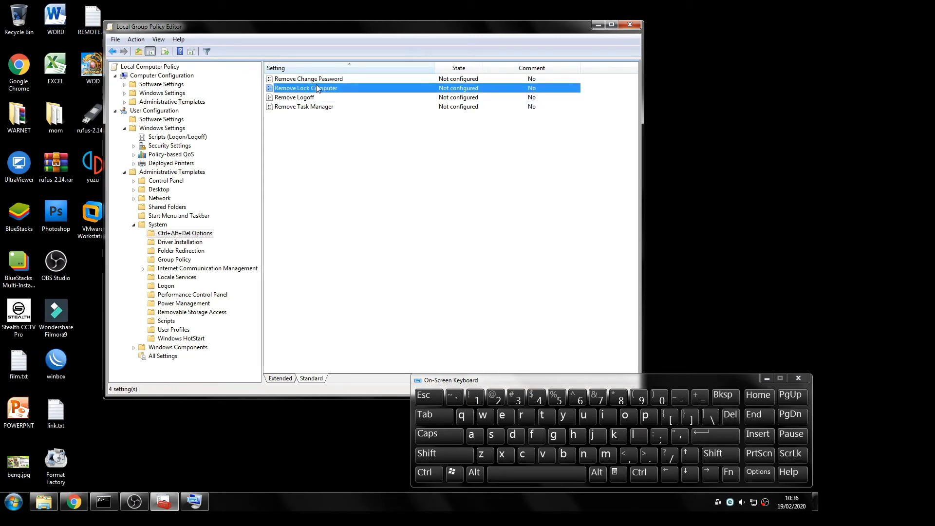
left_click(314, 79)
left_click(206, 234)
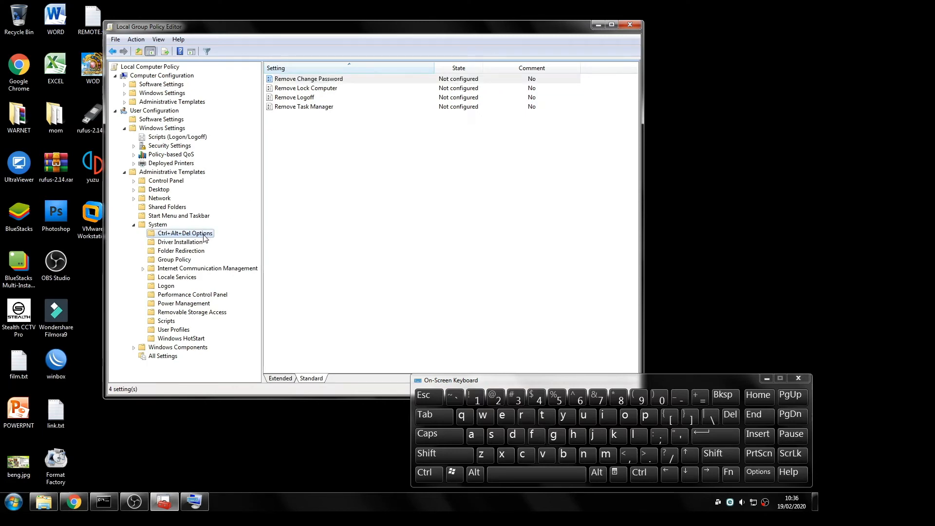
Step: Return to the Start Menu and Taskbar policies and review the ones such as "Force classic Start Menu" and those restricting taskbar changes
left_click(177, 217)
left_click(320, 246)
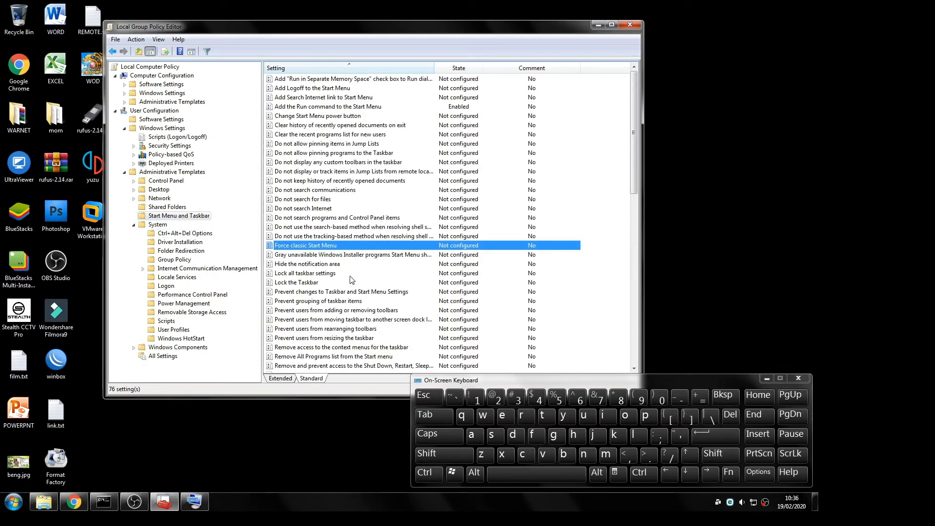
scroll(353, 300, "down", 1)
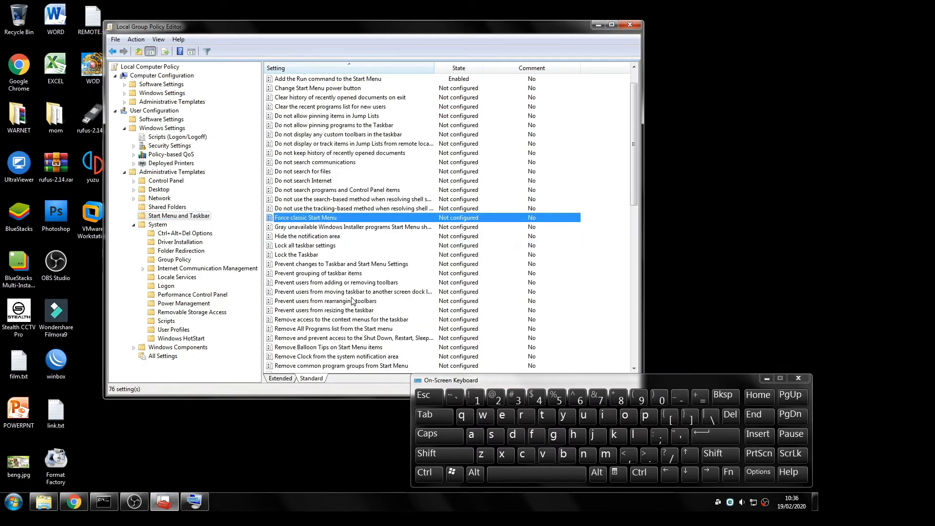
left_click(351, 294)
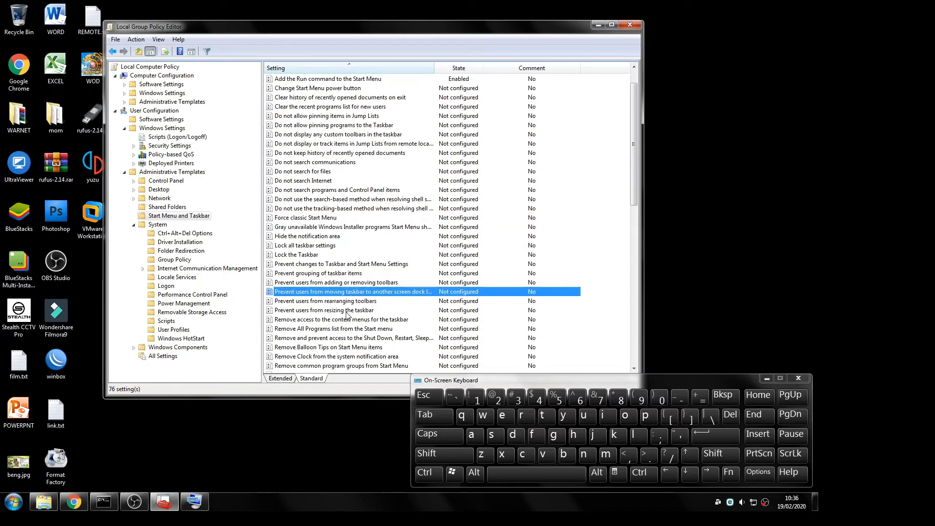
scroll(347, 315, "down", 2)
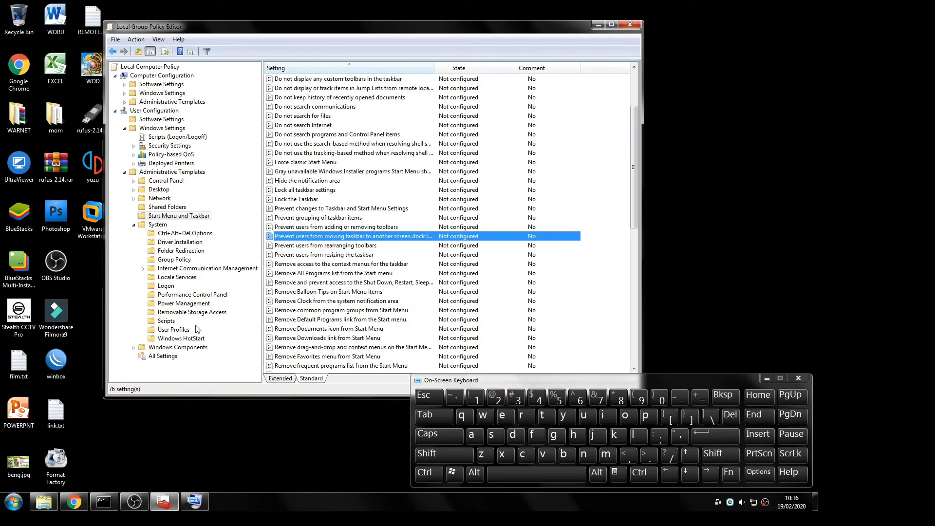
Step: Browse the user System policies, looking at Ctrl+Alt+Del Options and Driver Installation
left_click(167, 226)
left_click(179, 234)
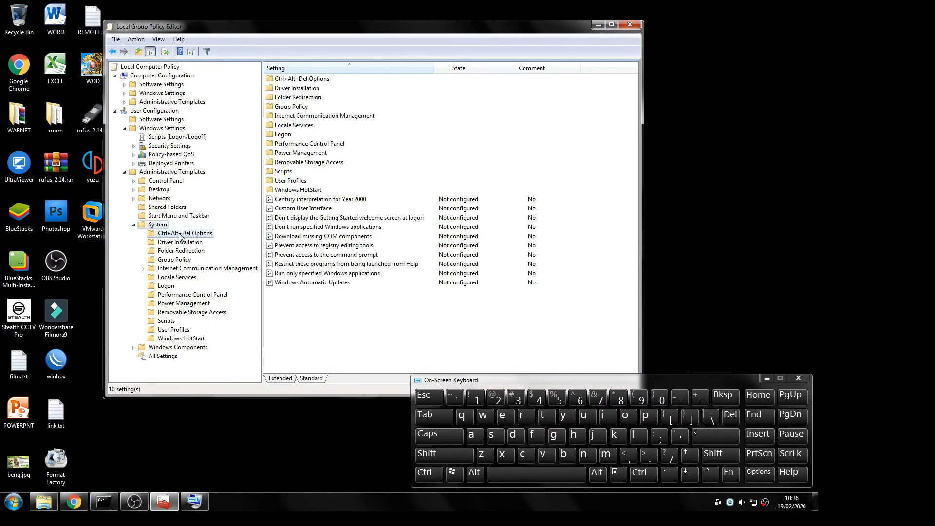
left_click(189, 245)
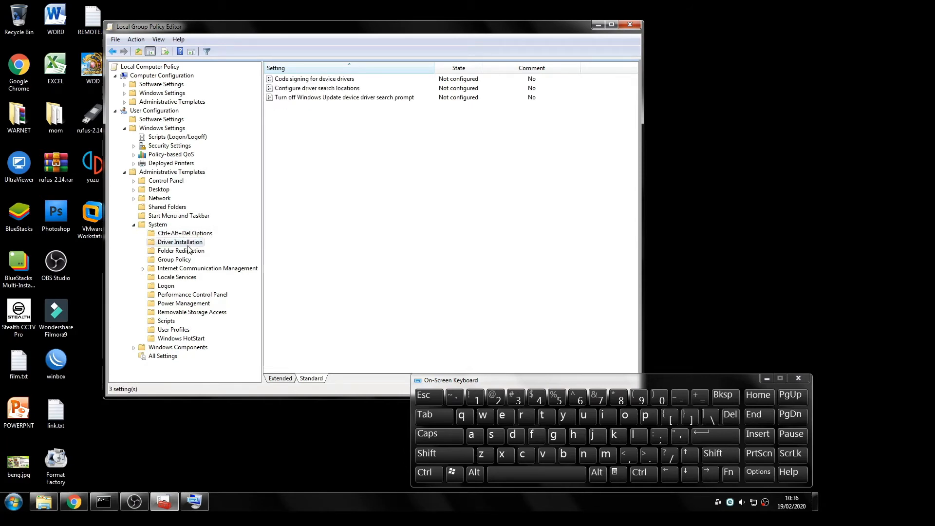
Step: Browse the user System policy folders, looking at Driver Installation, Locale Services, Internet Communication Management, User Profiles and Windows HotStart, and return to System
left_click(328, 101)
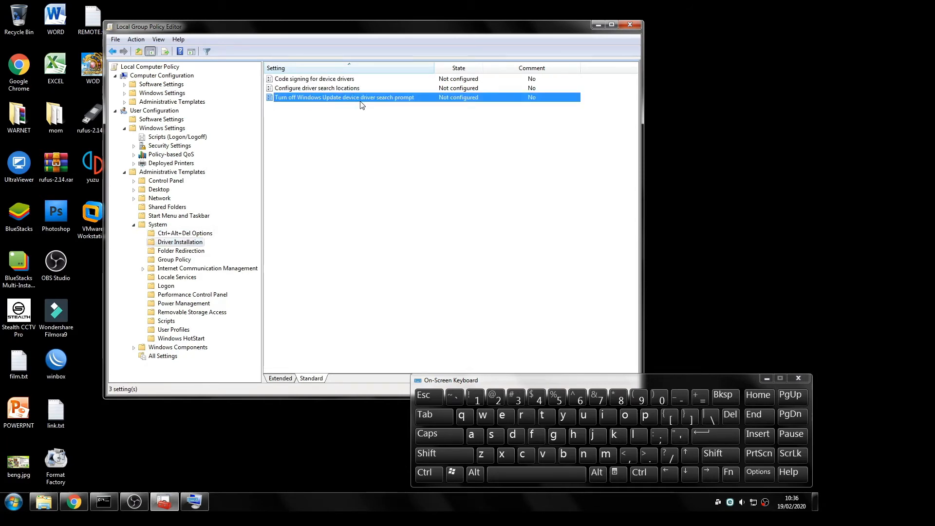
left_click(176, 278)
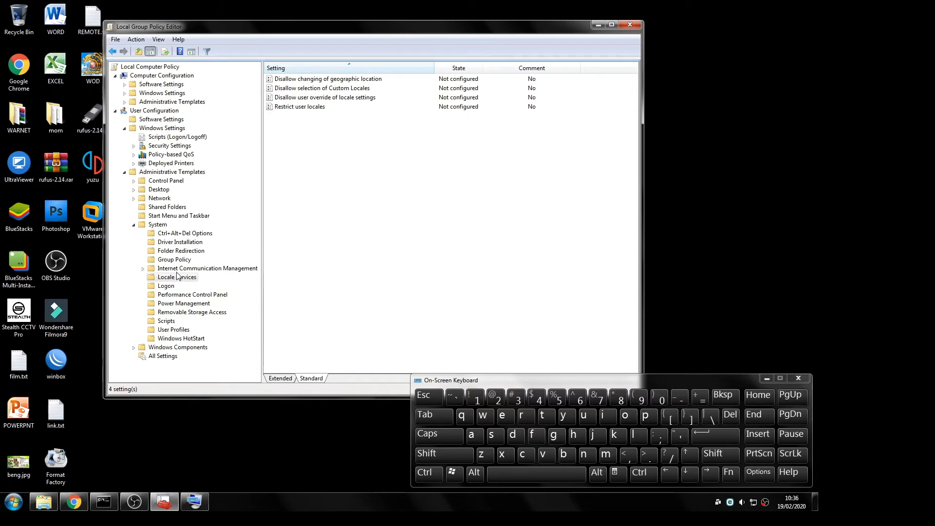
left_click(176, 270)
left_click(174, 329)
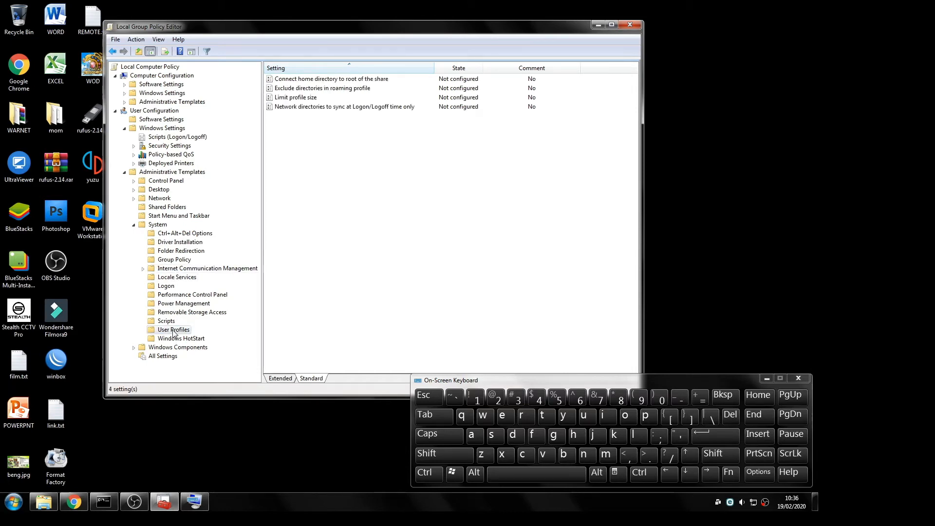
left_click(177, 340)
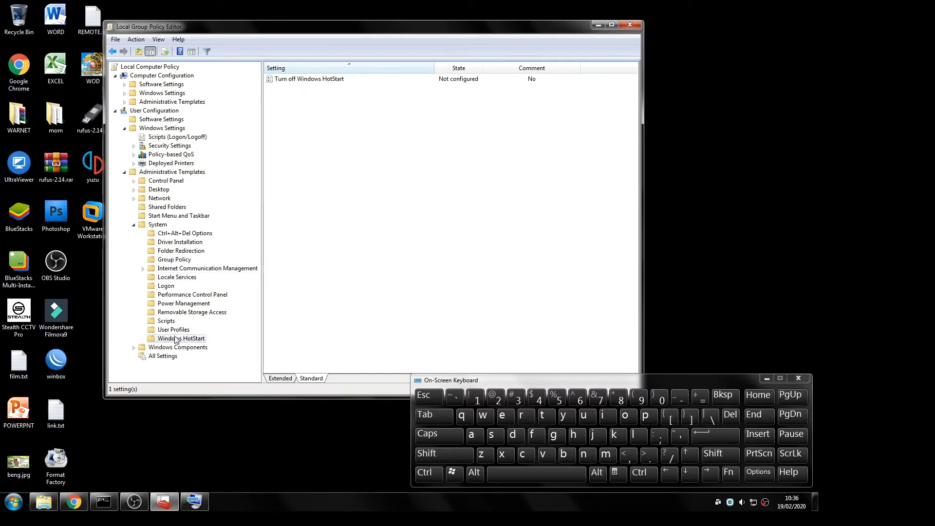
left_click(155, 225)
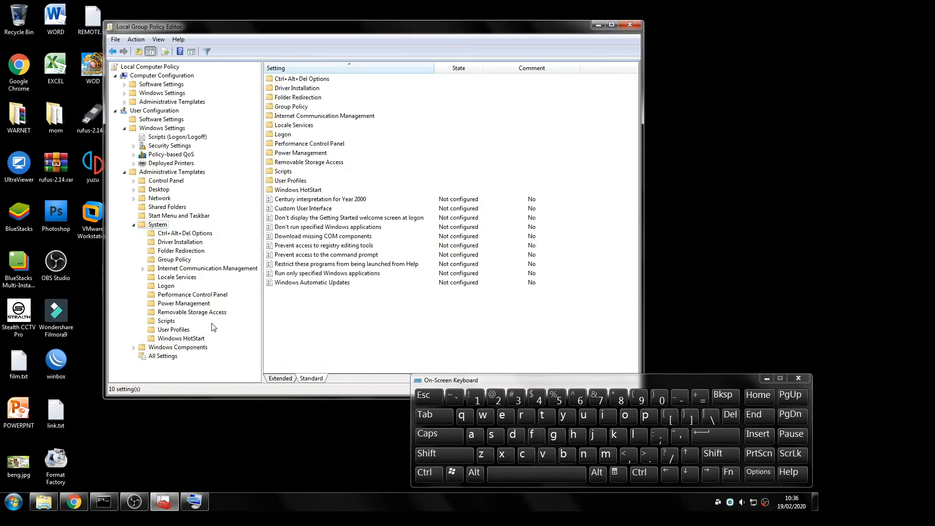
Step: Set the Windows Automatic Updates policy in System to Disabled, moving the On-Screen Keyboard aside to reach the dialog's controls
left_click(297, 283)
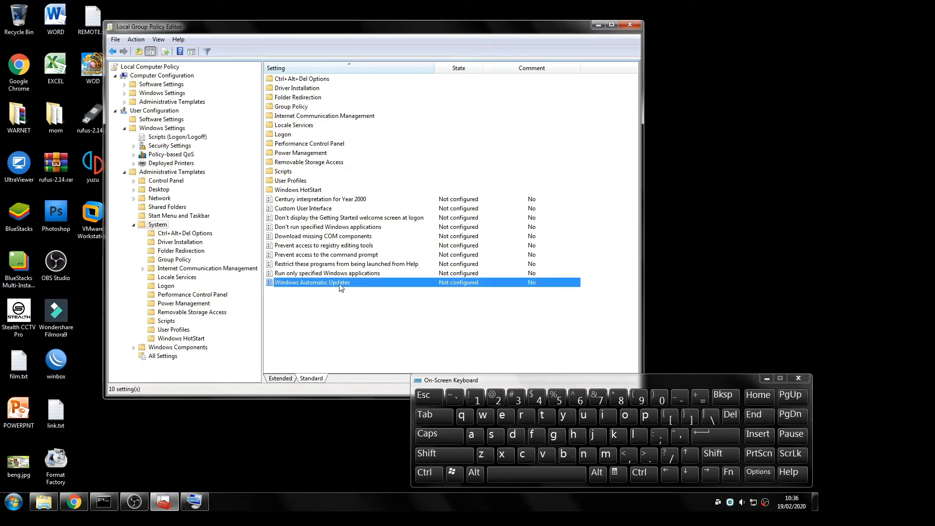
left_click(158, 226)
double_click(311, 286)
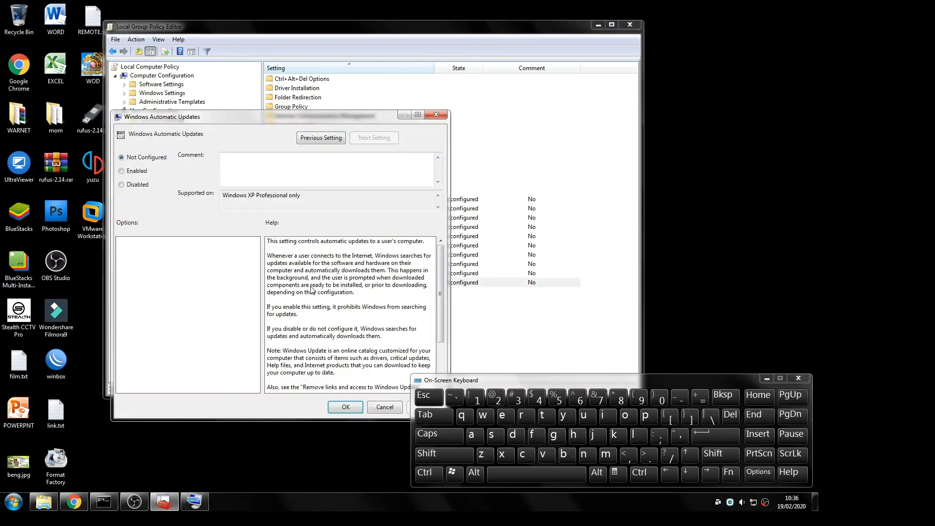
left_click(122, 184)
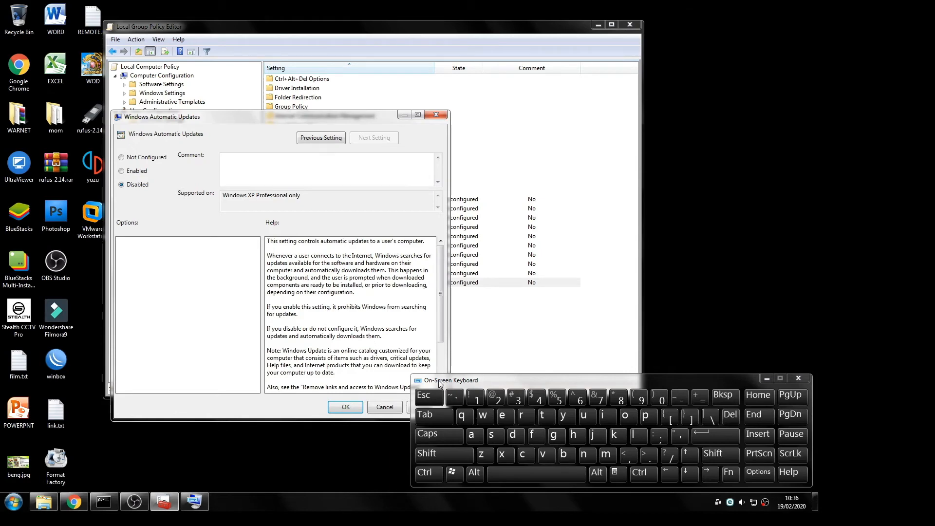
left_click_drag(433, 389, 480, 387)
left_click(415, 411)
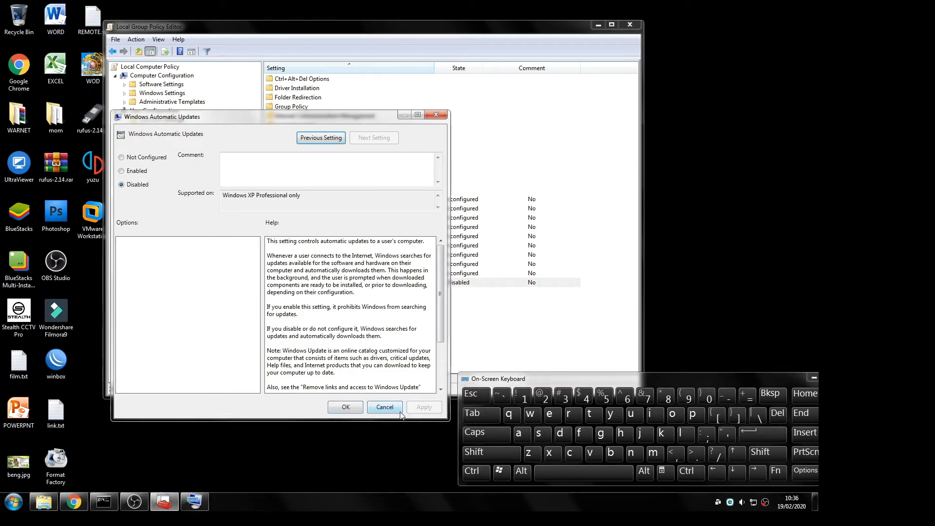
left_click(356, 410)
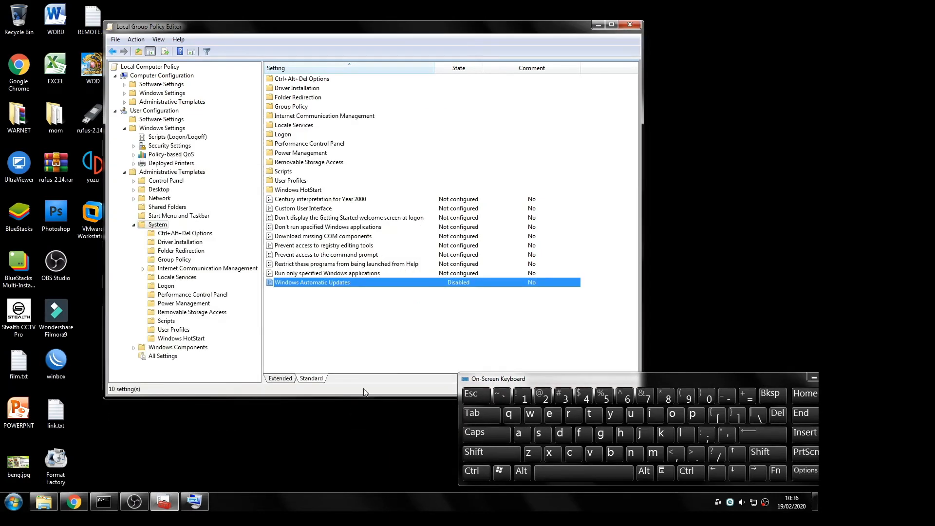
Step: Set the Windows Automatic Updates policy back to Not Configured
double_click(327, 283)
left_click(47, 60)
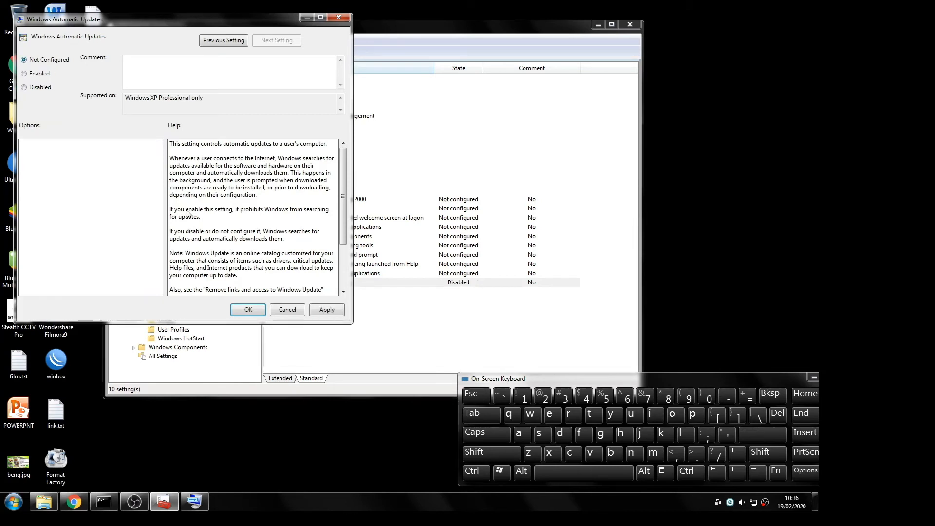
left_click(327, 313)
left_click(254, 314)
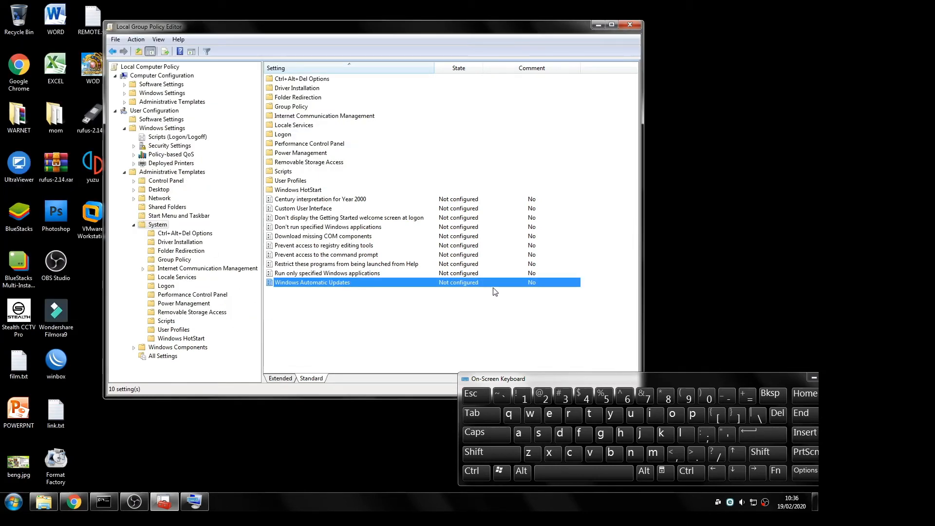
Step: Look at the Shared Folders policies and expand Network to view Network Connections, Offline Files and Windows Connect Now
left_click(164, 226)
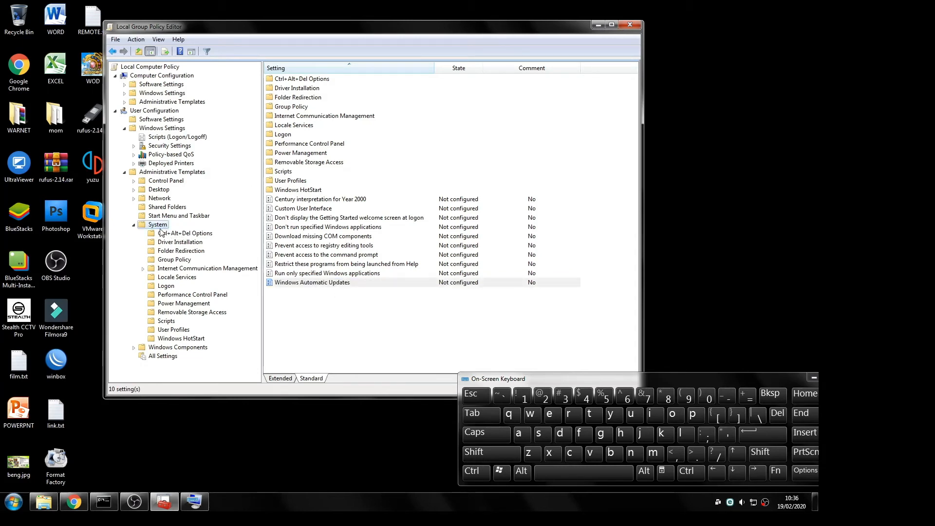
left_click(165, 207)
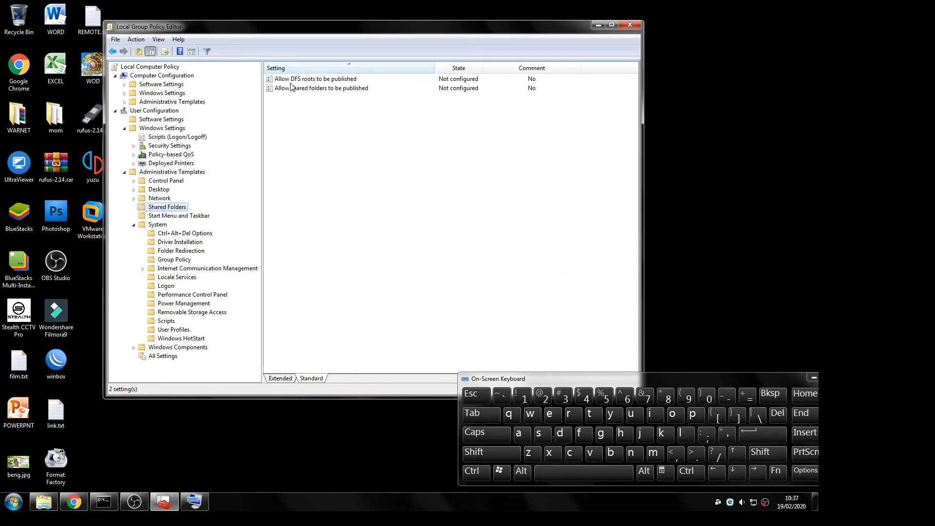
left_click(155, 199)
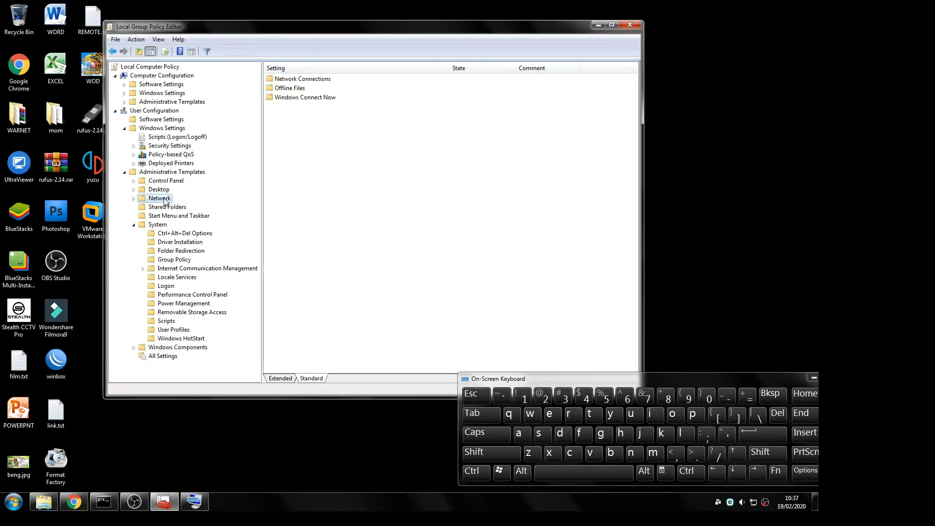
double_click(148, 200)
left_click(158, 208)
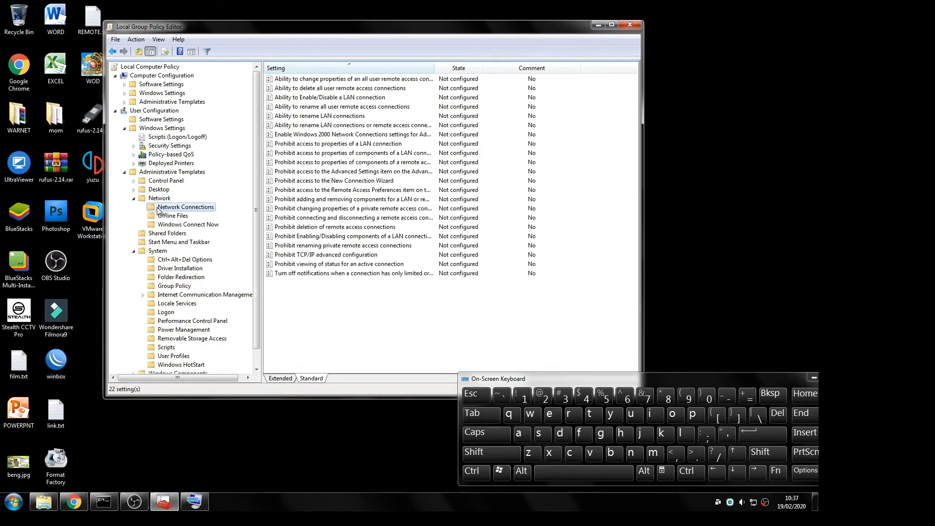
left_click(164, 217)
left_click(170, 224)
Step: Examine the Network Connections policies on renaming LAN and remote access connections
left_click(181, 207)
left_click(351, 117)
left_click(353, 107)
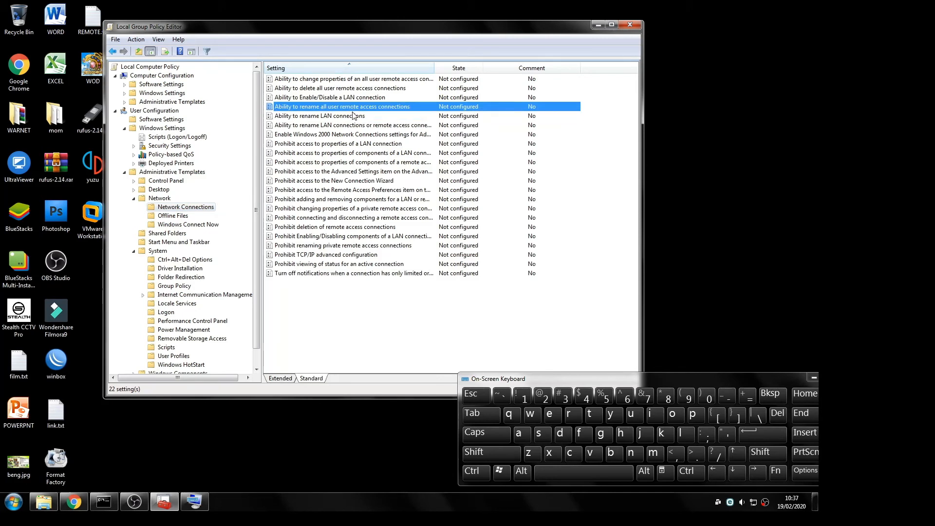
left_click(351, 126)
left_click(325, 325)
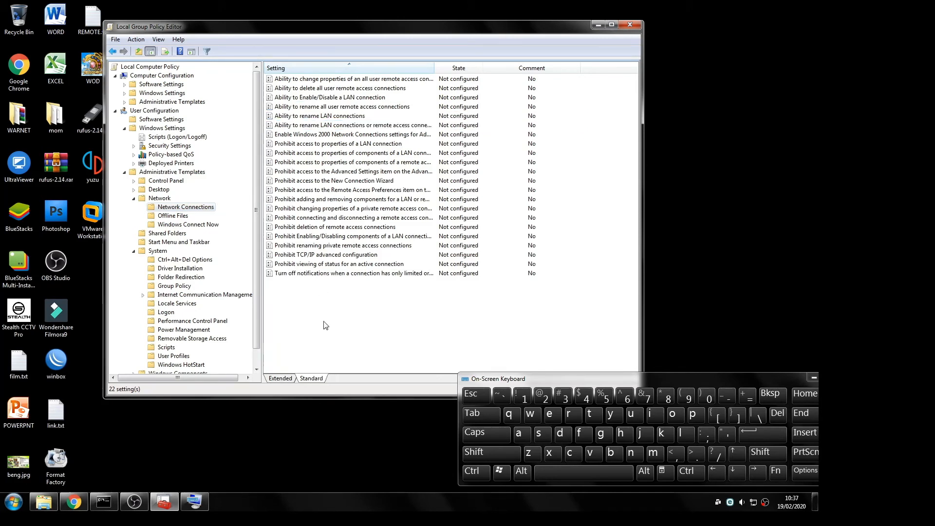
Step: Go through the Network policy folders again, from Network Connections and Offline Files to Windows Connect Now
left_click(159, 198)
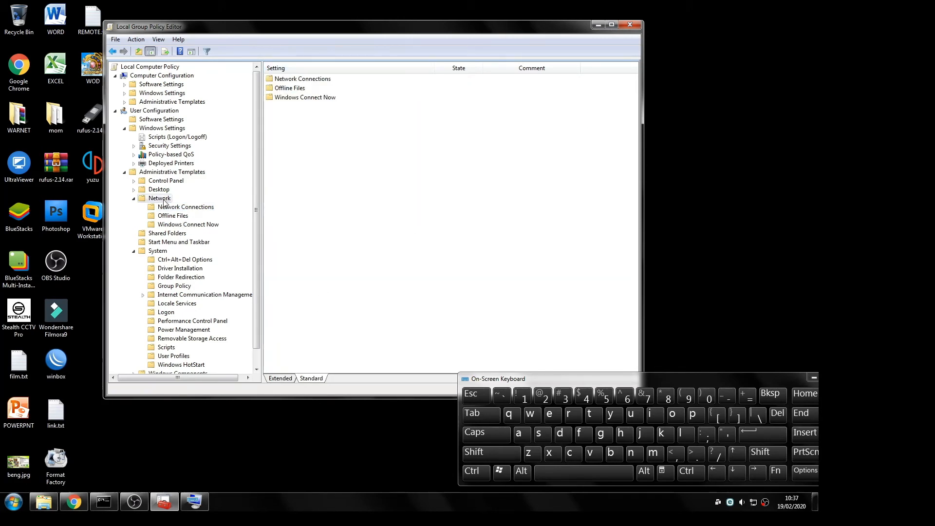
left_click(170, 207)
left_click(174, 215)
left_click(188, 225)
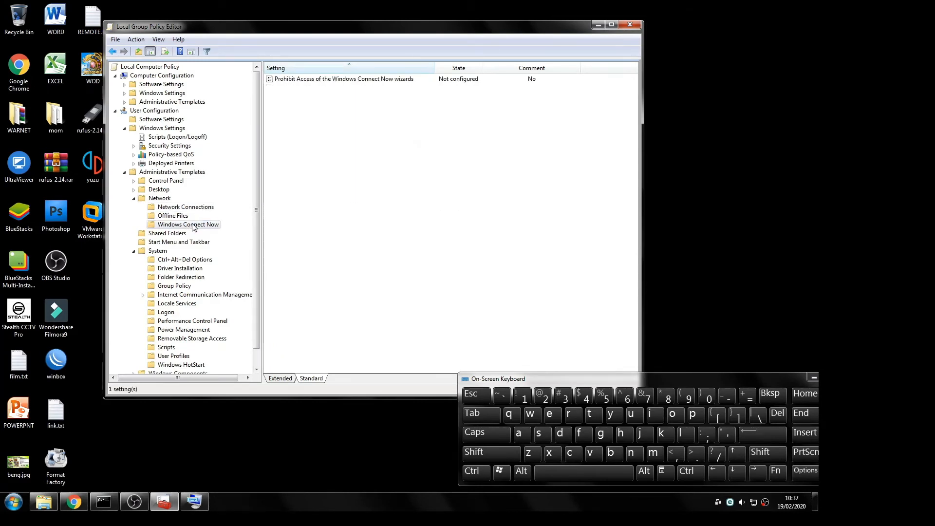
left_click(162, 201)
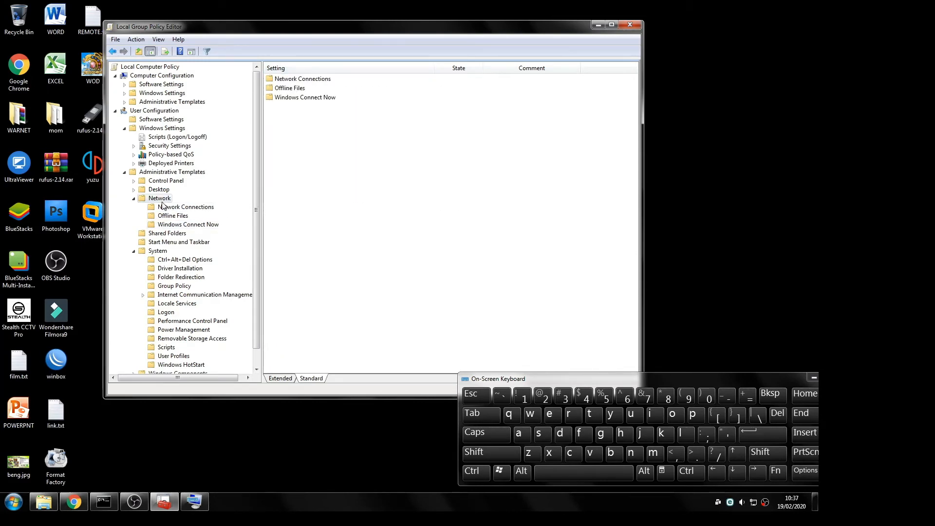
left_click(166, 207)
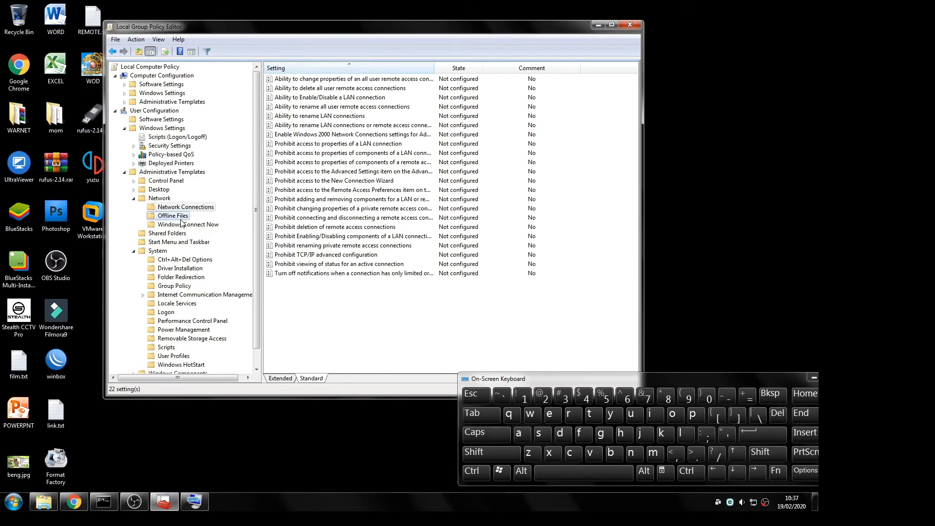
left_click(180, 219)
left_click(181, 225)
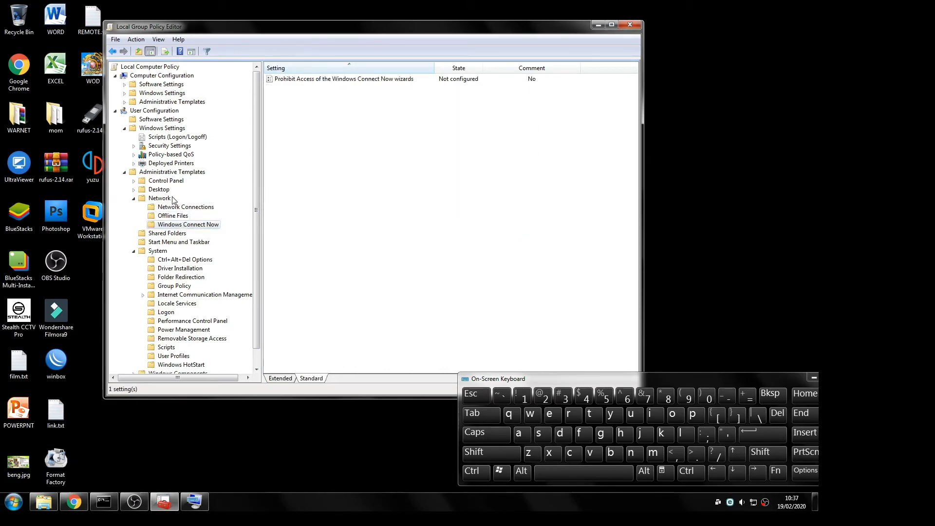
Step: Expand the Desktop policies and look at those hiding the Internet Explorer, My Documents and Computer icons
double_click(162, 191)
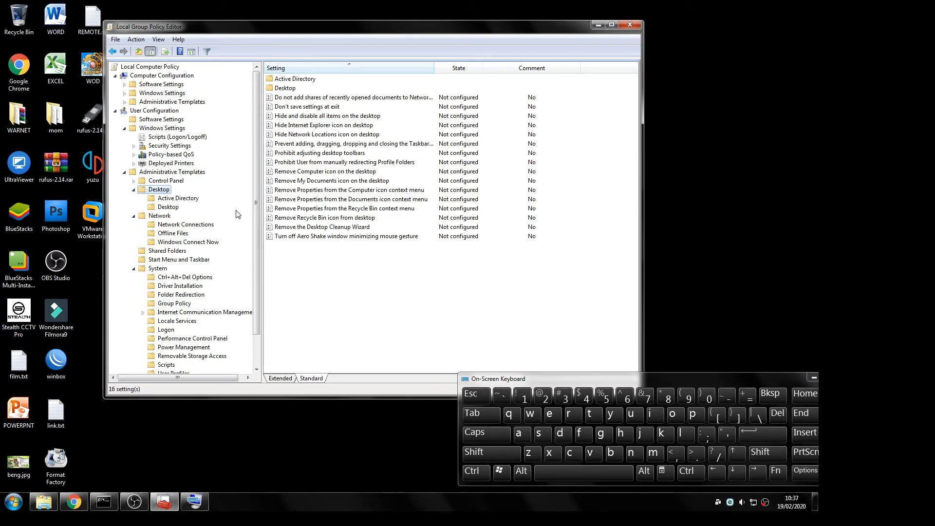
left_click(297, 126)
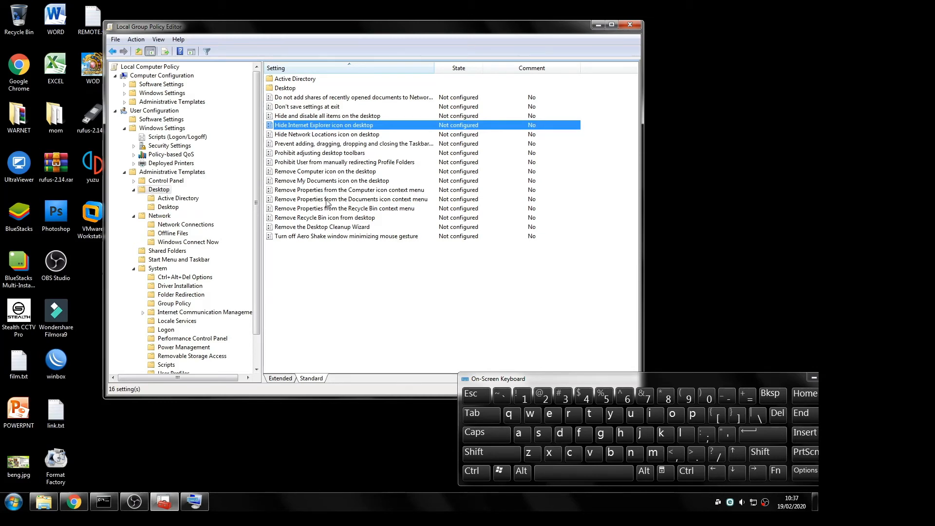
left_click(329, 181)
left_click(328, 173)
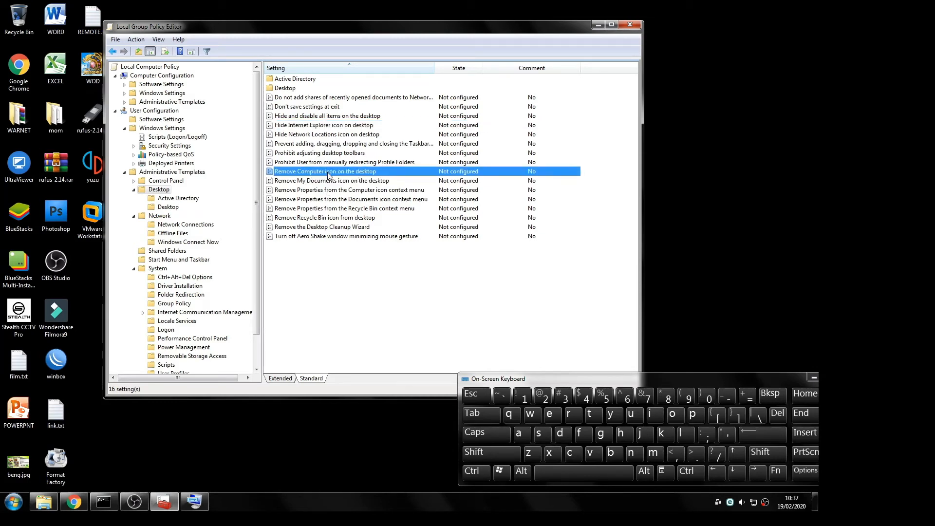
Step: Set the "Remove Recycle Bin icon from desktop" policy to Enabled and apply it
double_click(324, 219)
left_click_drag(74, 36, 139, 44)
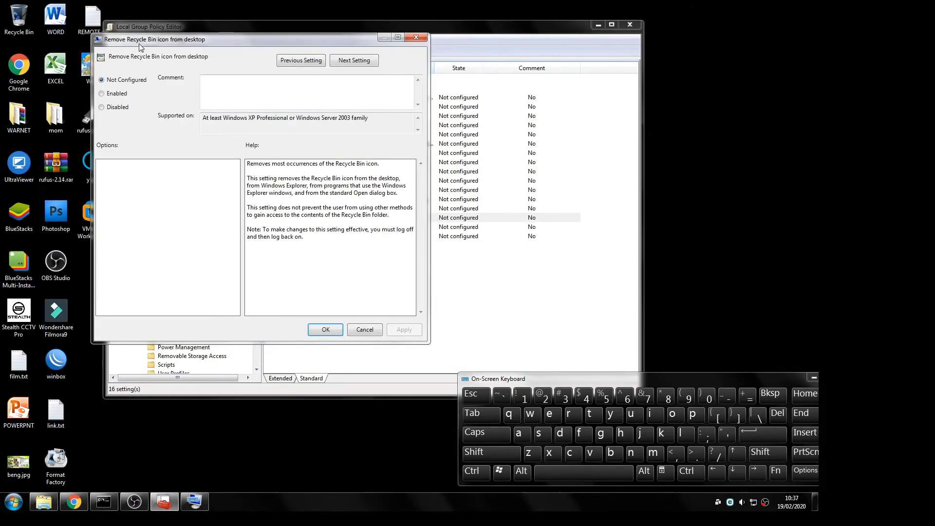
left_click(116, 94)
left_click(407, 332)
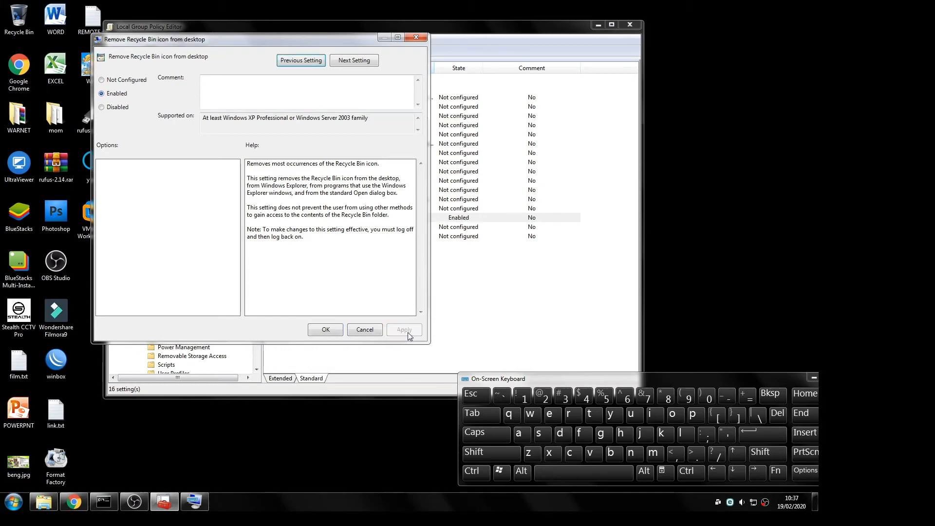
left_click(327, 330)
Step: Refresh the desktop repeatedly to check the Recycle Bin icon, and reopen the "Remove Recycle Bin icon from desktop" policy to verify its setting
right_click(323, 305)
left_click(352, 349)
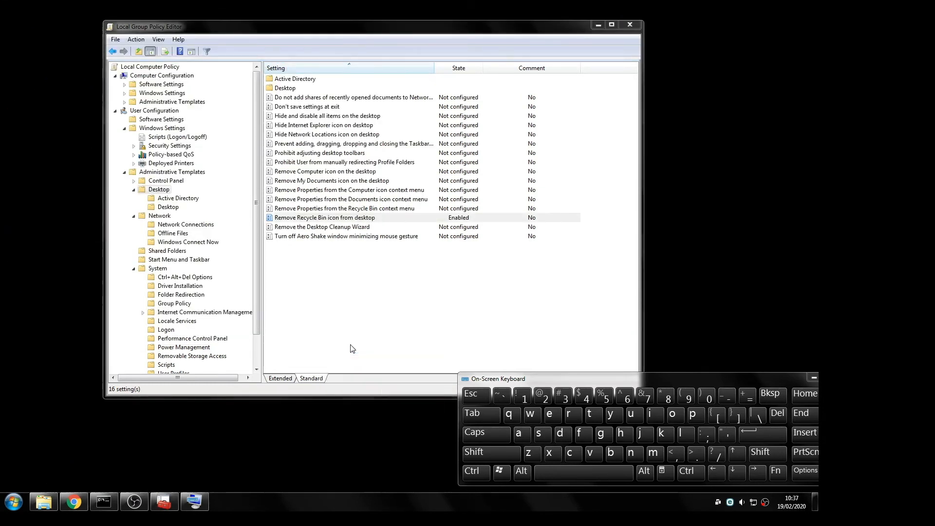
right_click(343, 431)
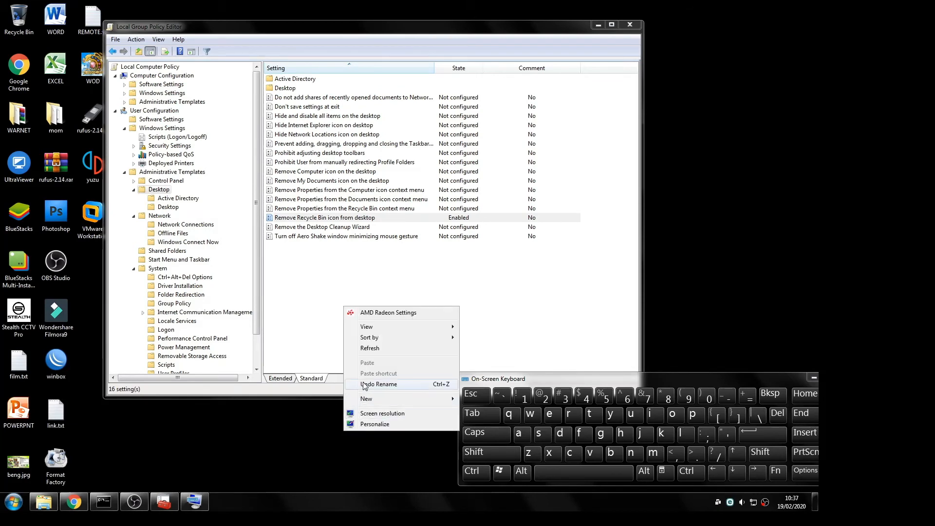
left_click(370, 349)
left_click(327, 219)
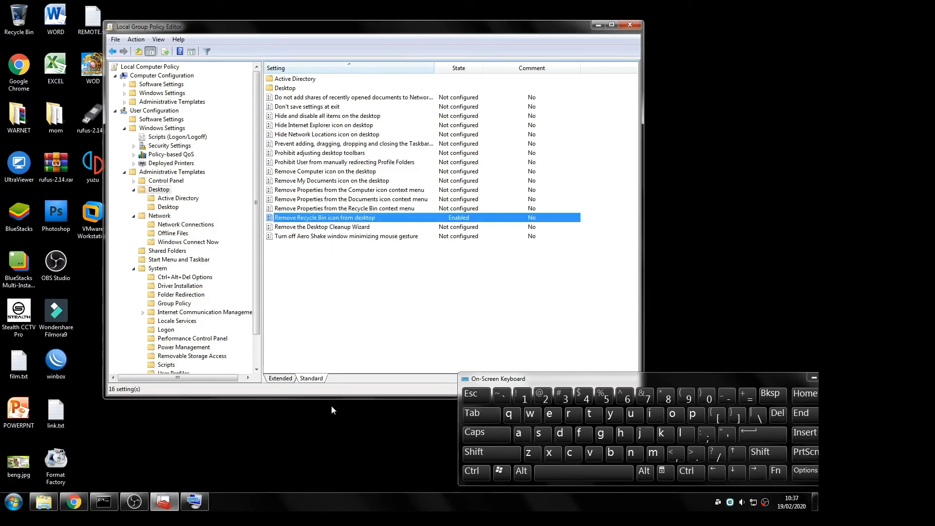
right_click(346, 467)
left_click(385, 384)
right_click(338, 452)
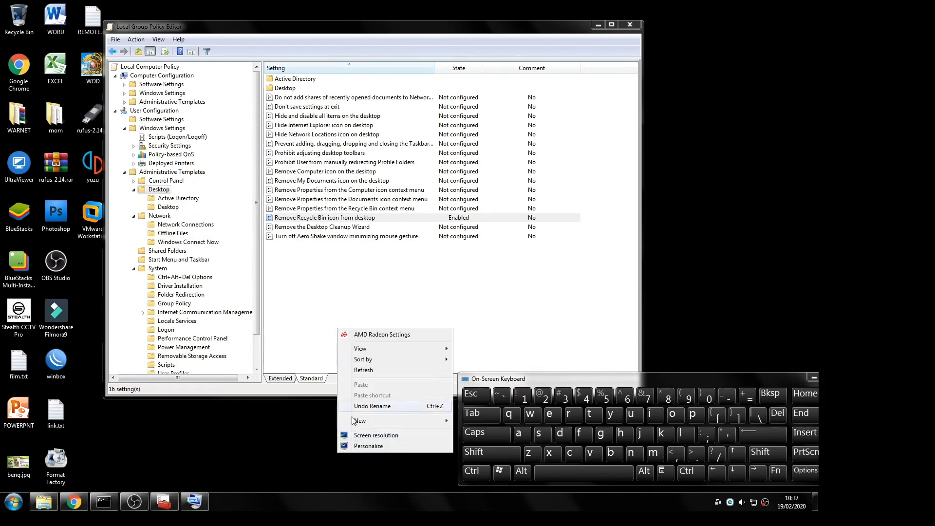
left_click(371, 370)
right_click(375, 457)
left_click(390, 375)
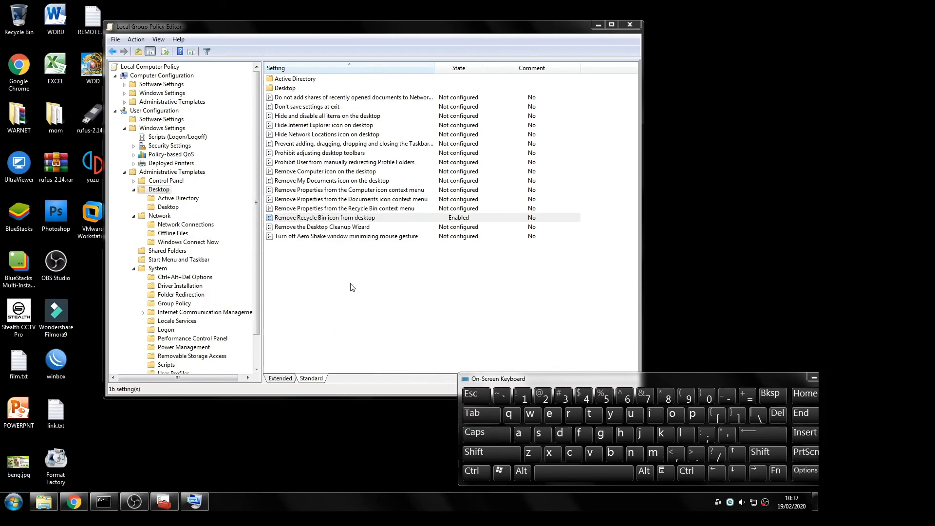
double_click(322, 220)
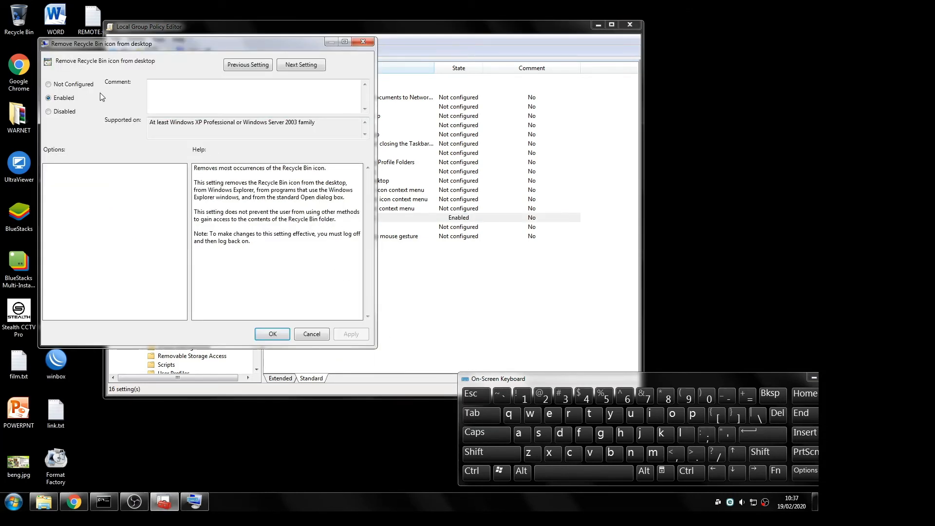
left_click(280, 339)
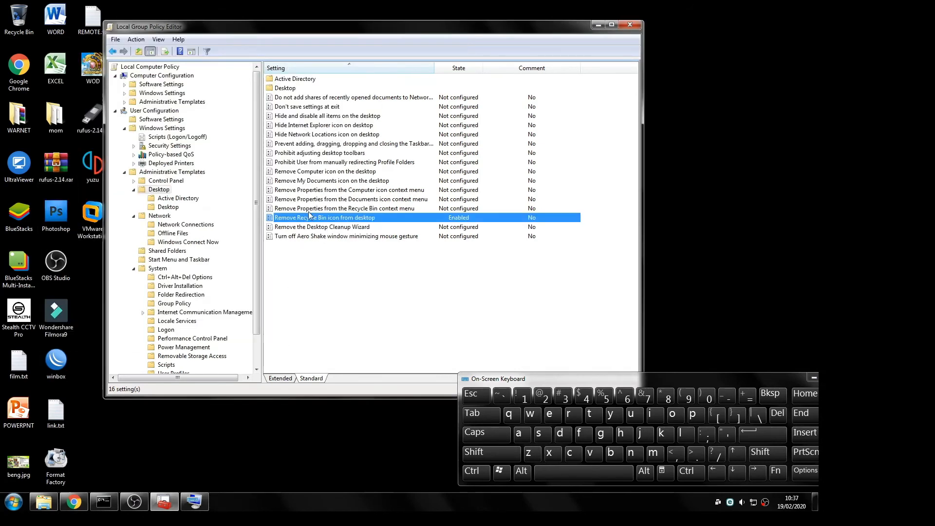
Step: Set the "Remove Recycle Bin icon from desktop" policy back to Not Configured and apply it
double_click(311, 220)
left_click(83, 97)
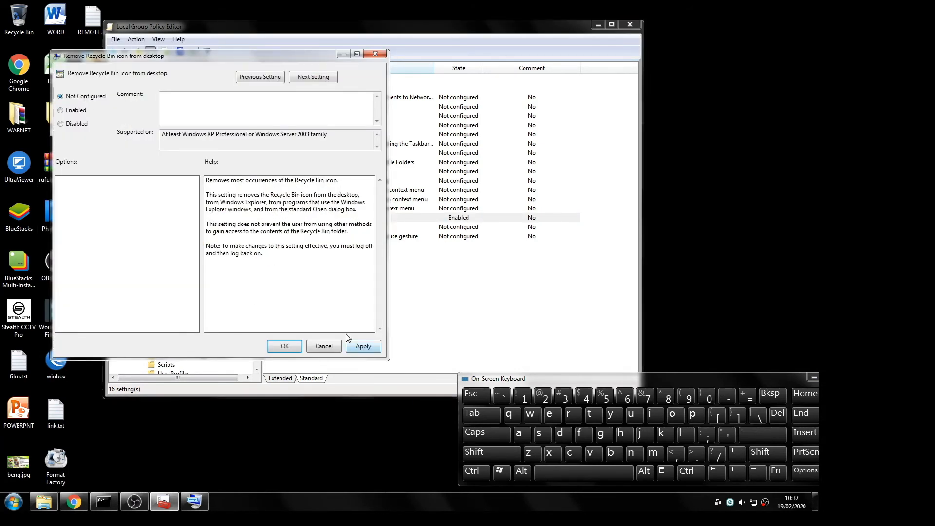
left_click(364, 347)
left_click(292, 347)
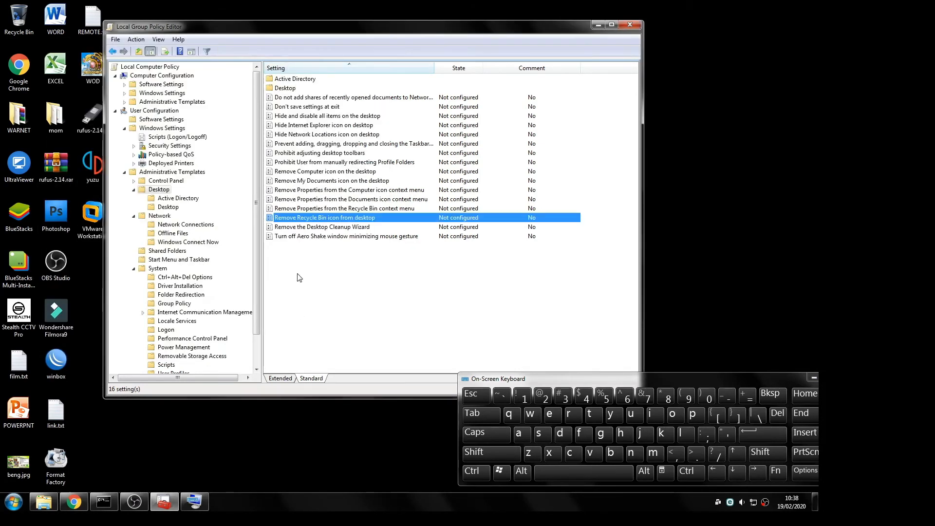
Step: Look over other Desktop policies, including hiding all desktop items, hiding the Internet Explorer icon and turning off Aero Shake
left_click(299, 238)
left_click(297, 116)
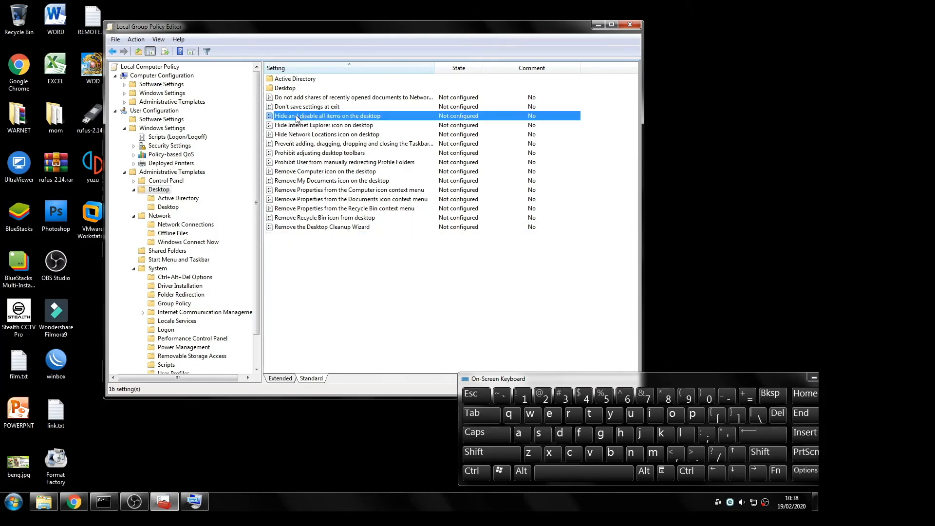
left_click(341, 126)
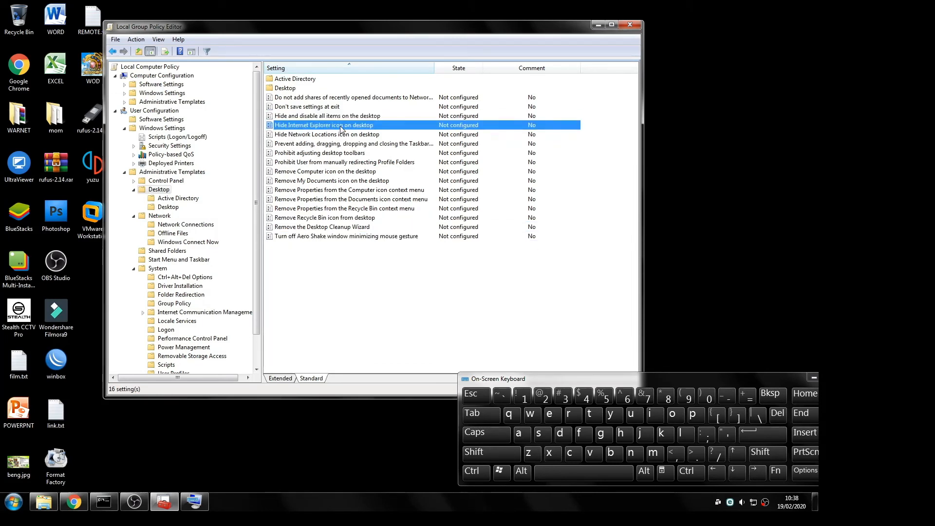
left_click(317, 237)
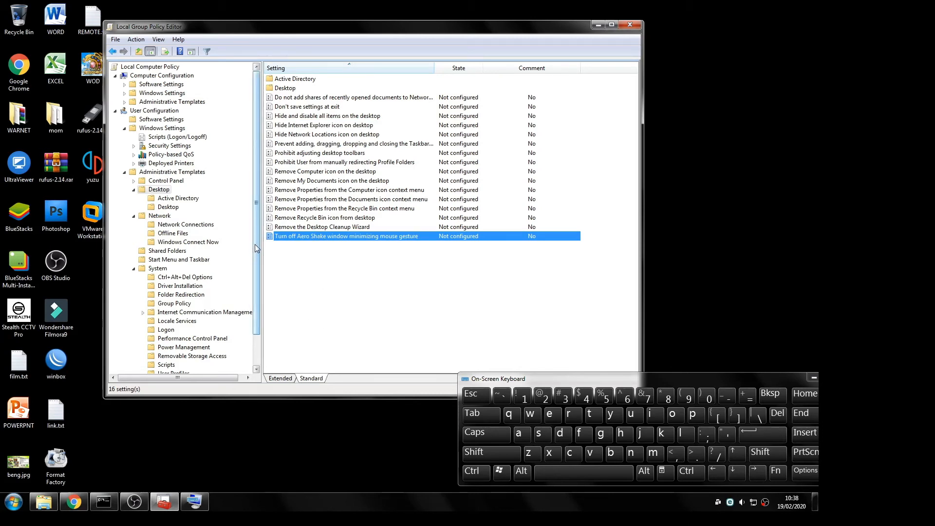
Step: Widen the policy tree so the long folder names fit, and show the System policies
scroll(255, 243, "down", 2)
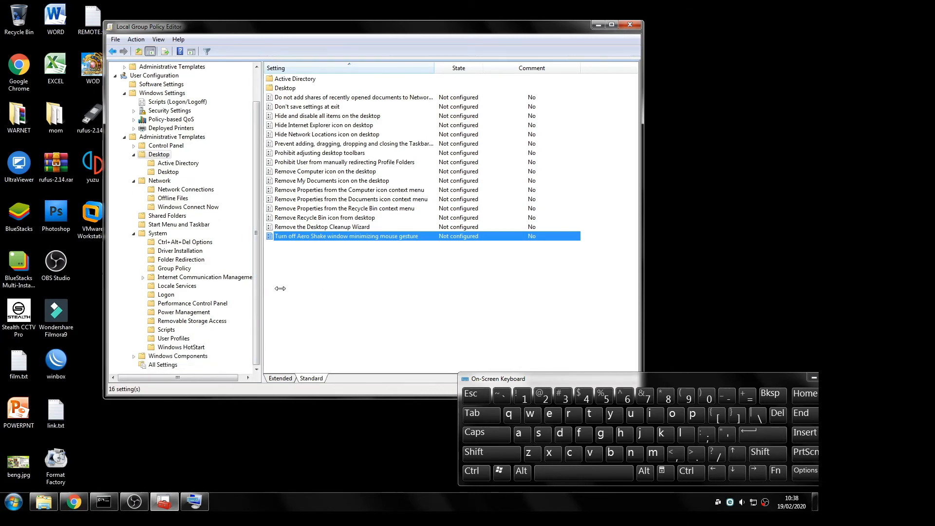
left_click_drag(258, 290, 295, 289)
scroll(295, 288, "up", 2)
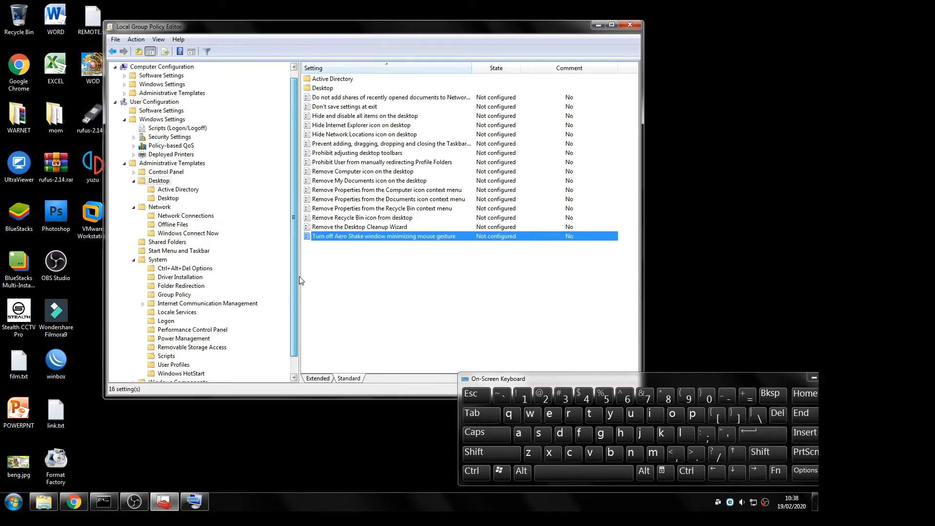
scroll(294, 312, "down", 2)
left_click(166, 243)
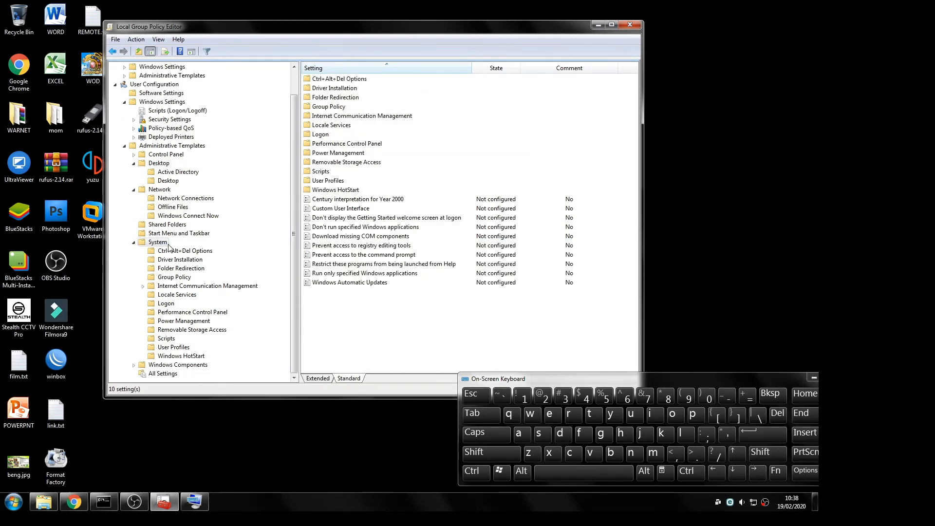
Step: Look through the Start Menu and Taskbar and Shared Folders policies, and expand the Control Panel policies
left_click(185, 235)
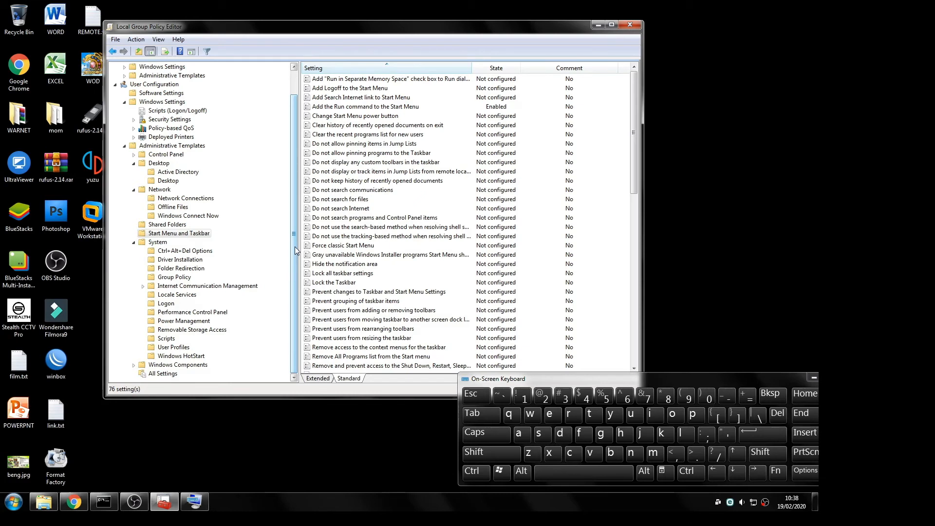
scroll(295, 249, "up", 1)
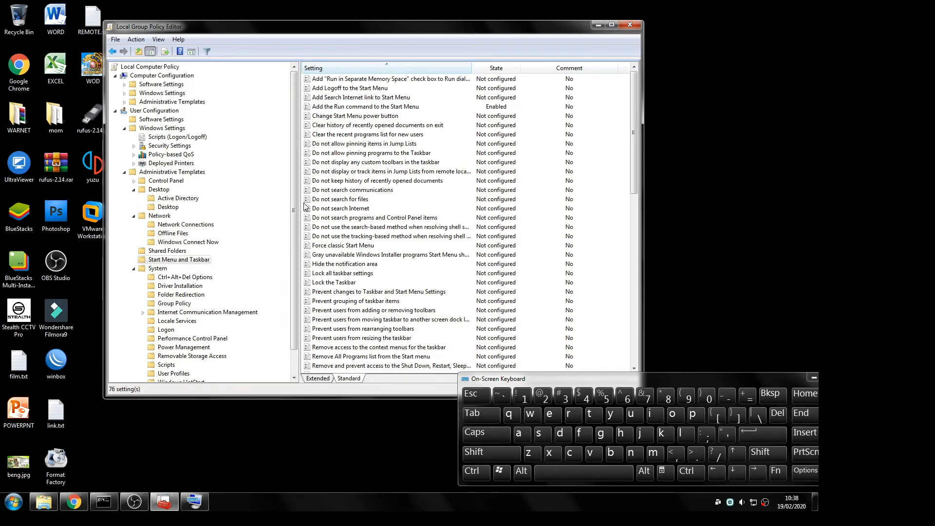
scroll(297, 244, "down", 1)
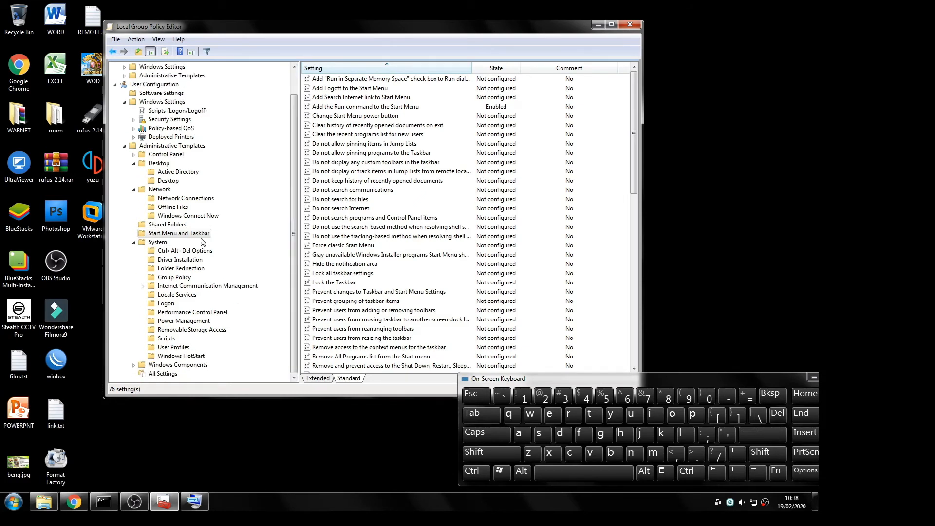
left_click(167, 225)
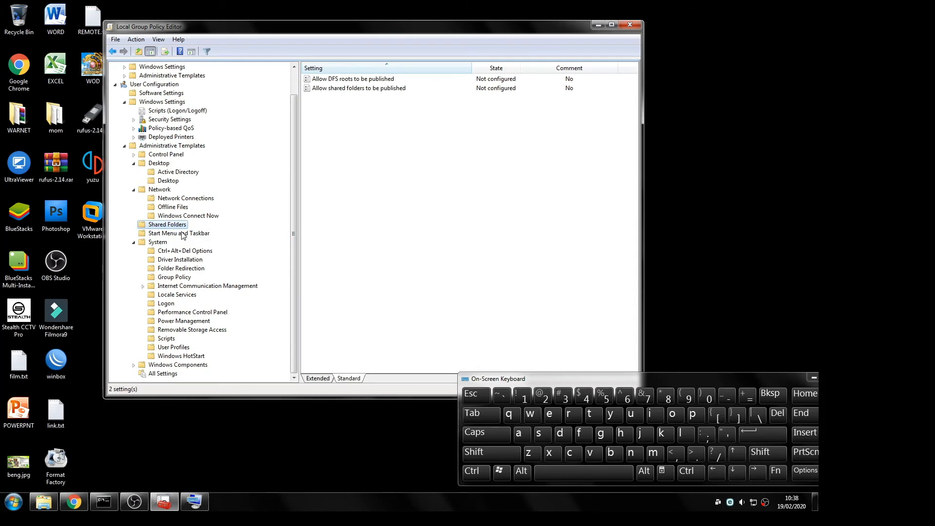
left_click(194, 233)
left_click(166, 155)
double_click(167, 155)
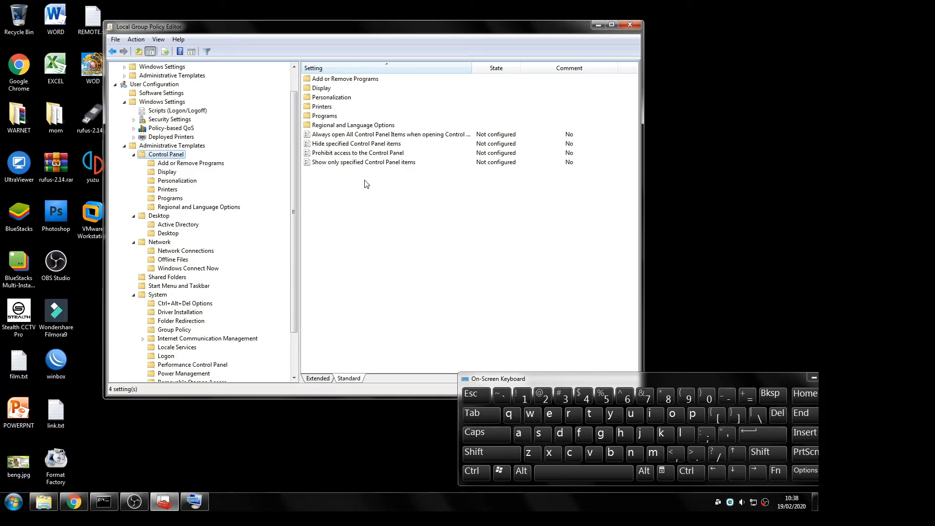
left_click(363, 163)
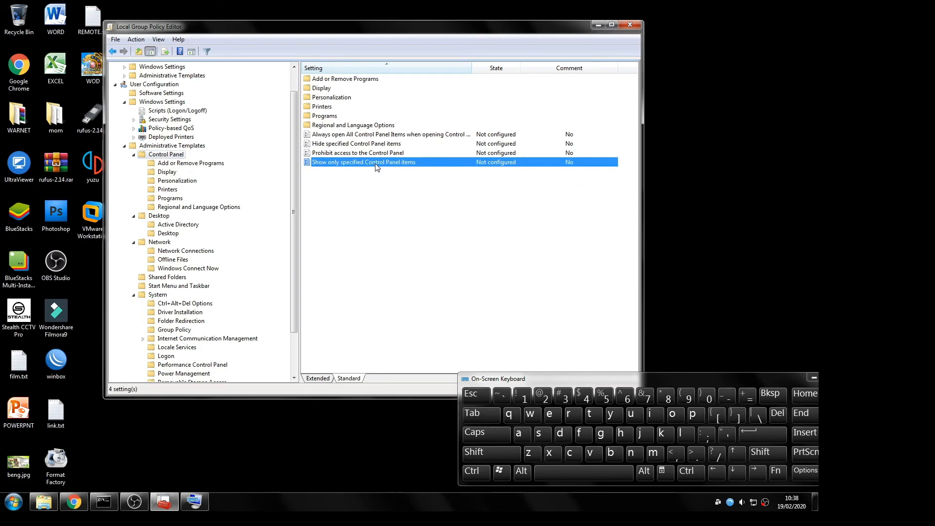
double_click(362, 164)
left_click(88, 122)
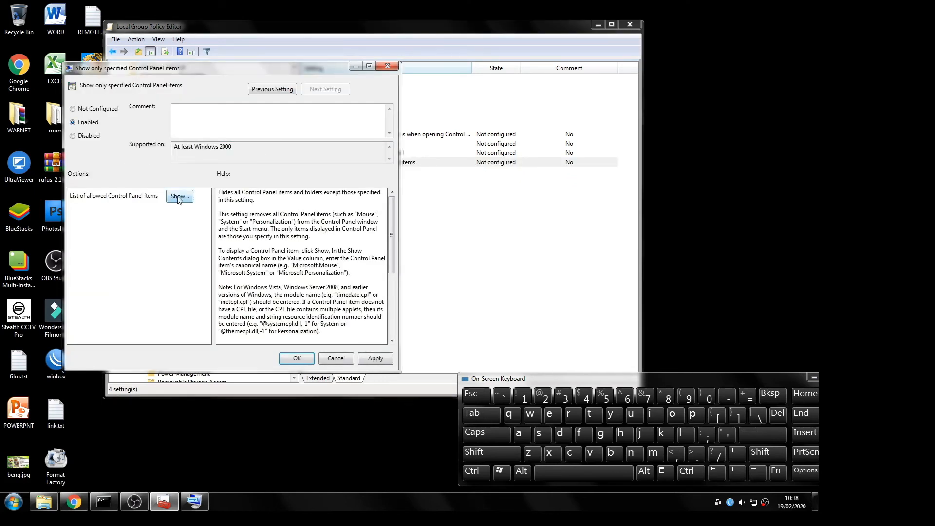
left_click(180, 196)
left_click(117, 127)
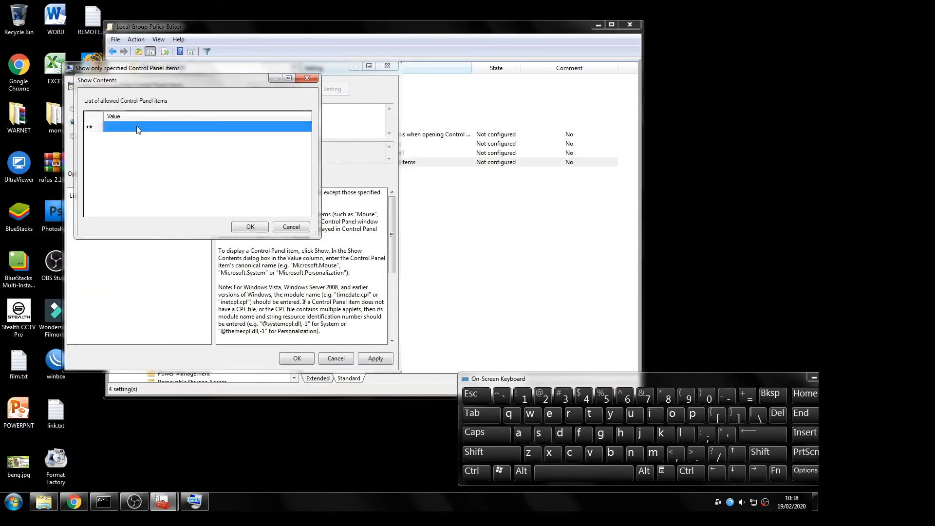
left_click(138, 127)
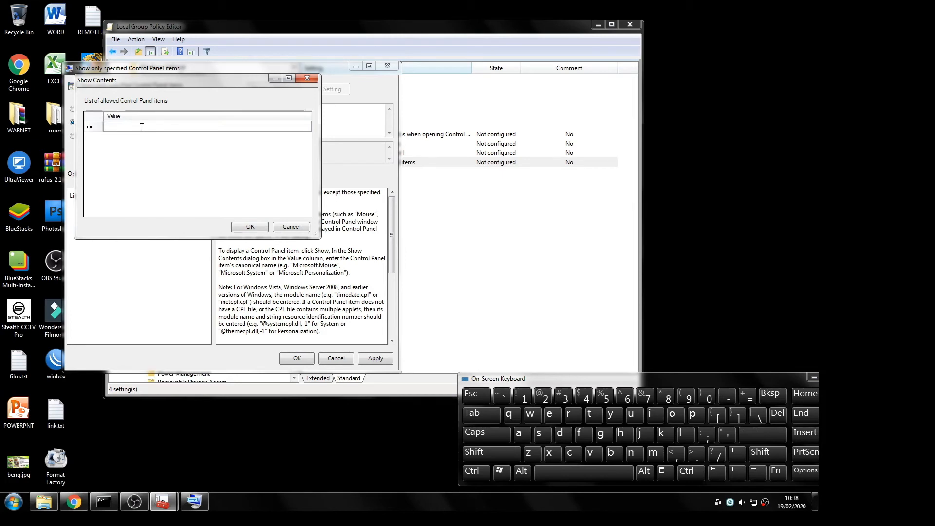
type("Hardware")
left_click(306, 232)
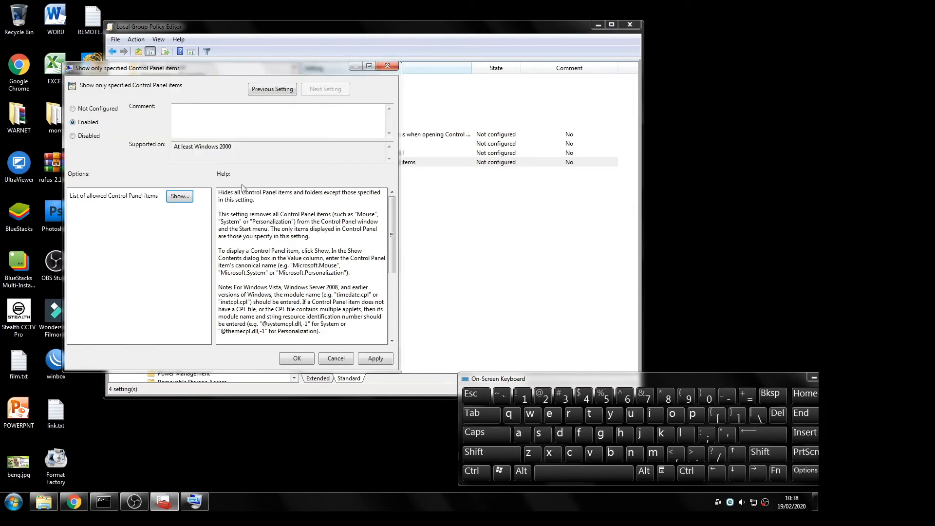
left_click(335, 358)
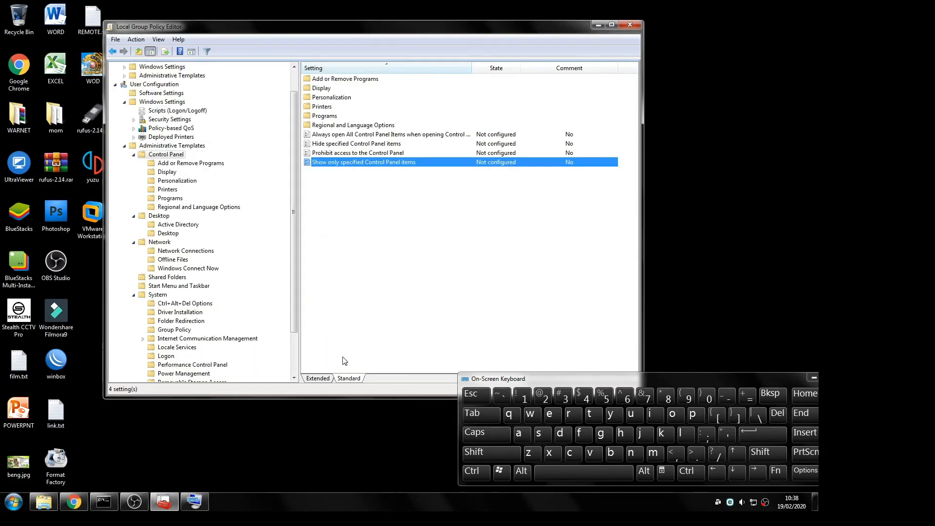
Step: Set the "Prohibit access to the Control Panel" policy to Enabled and apply it
left_click(335, 210)
left_click(349, 153)
double_click(349, 153)
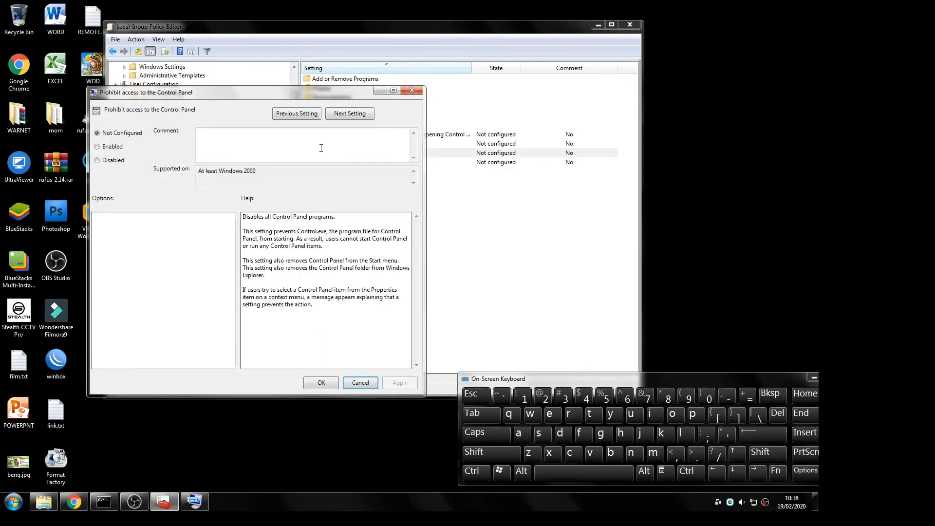
left_click(97, 146)
left_click(399, 382)
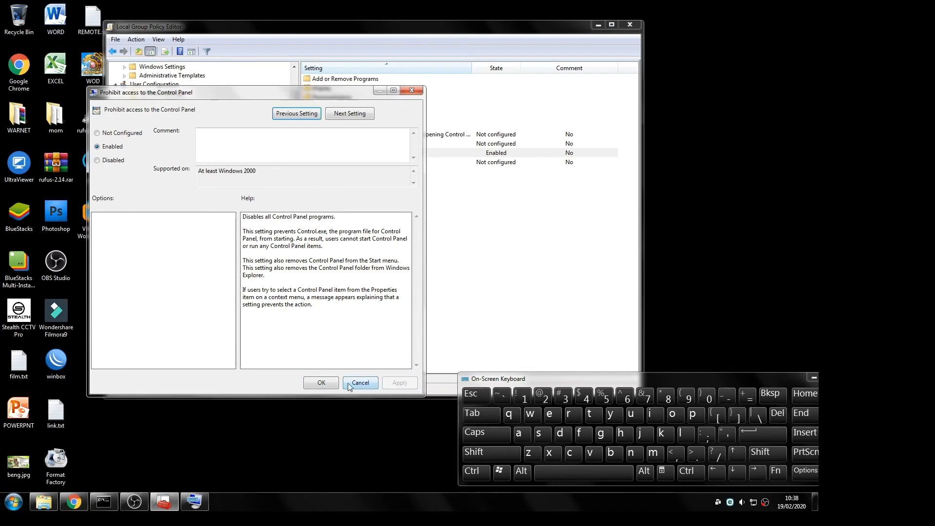
left_click(361, 383)
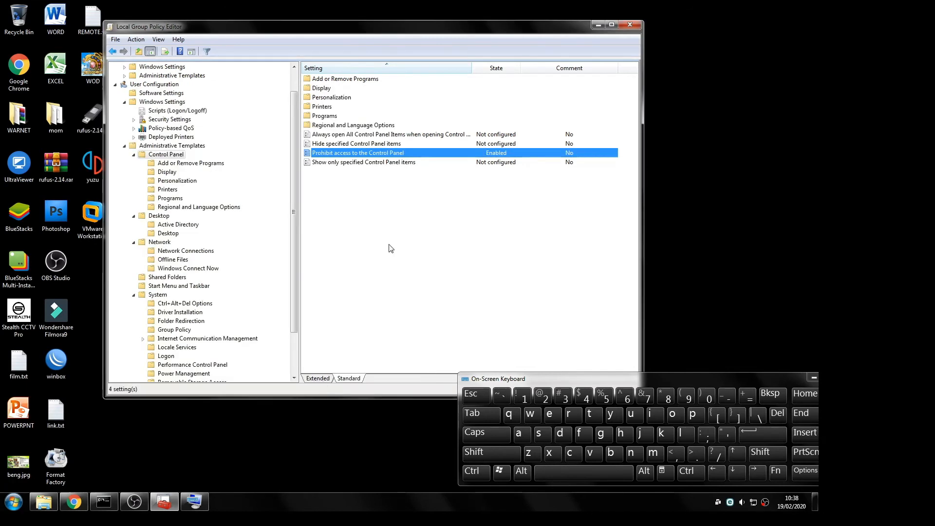
Step: Go through the Control Panel policies for showing, hiding and prohibiting items and for always opening All Control Panel Items
left_click(420, 163)
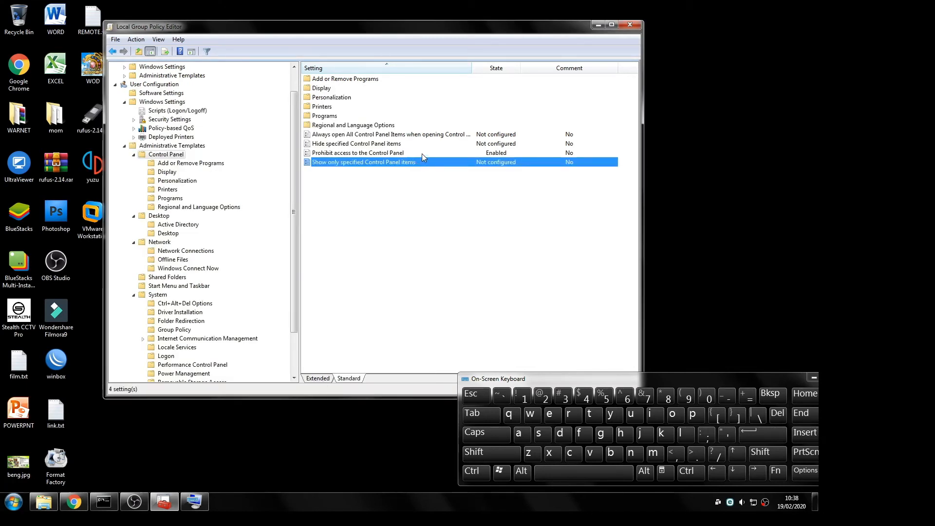
left_click(422, 153)
left_click(423, 144)
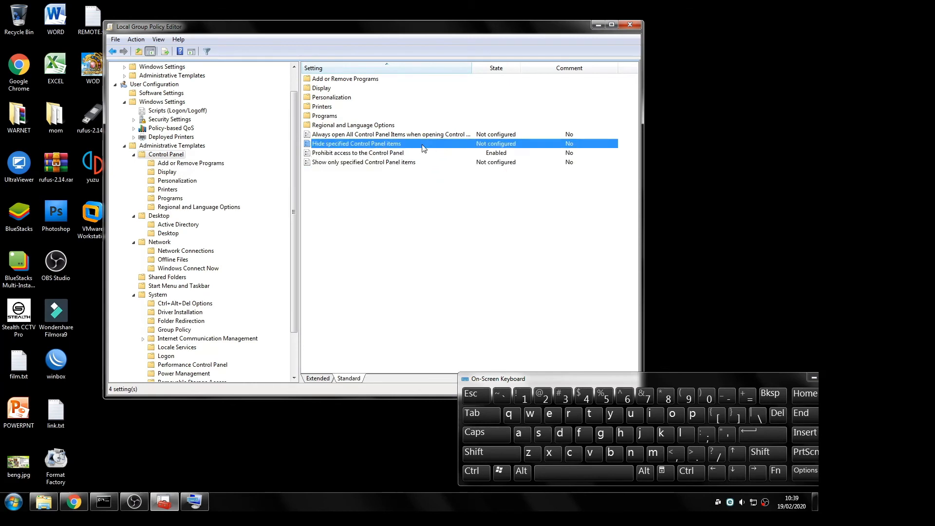
left_click(424, 135)
left_click(428, 144)
left_click(435, 192)
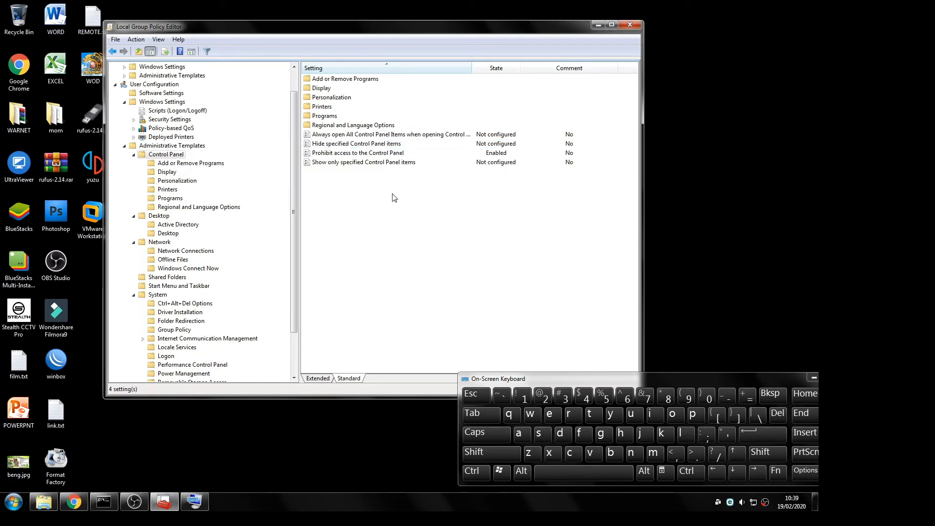
Step: Check the Start menu and Windows Explorer for the effect of the "Prohibit access to the Control Panel" policy
left_click(361, 154)
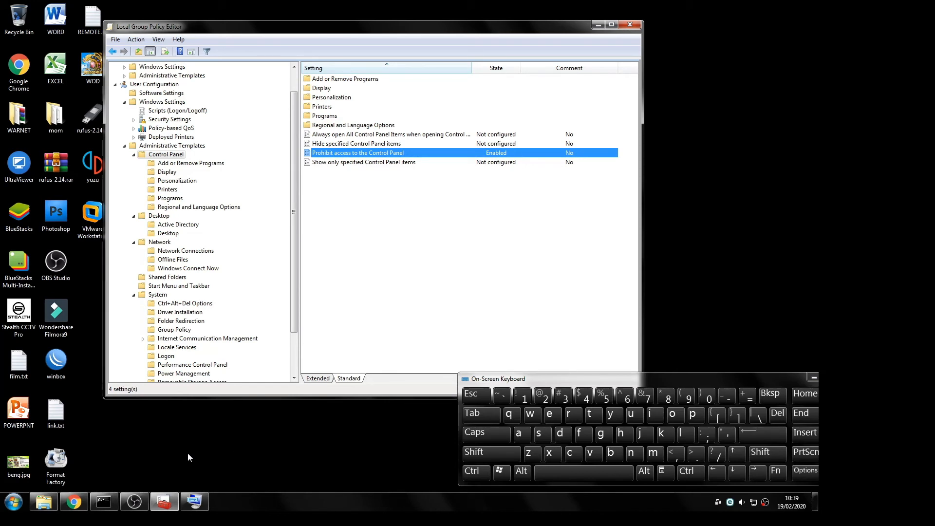
key("super")
left_click(245, 439)
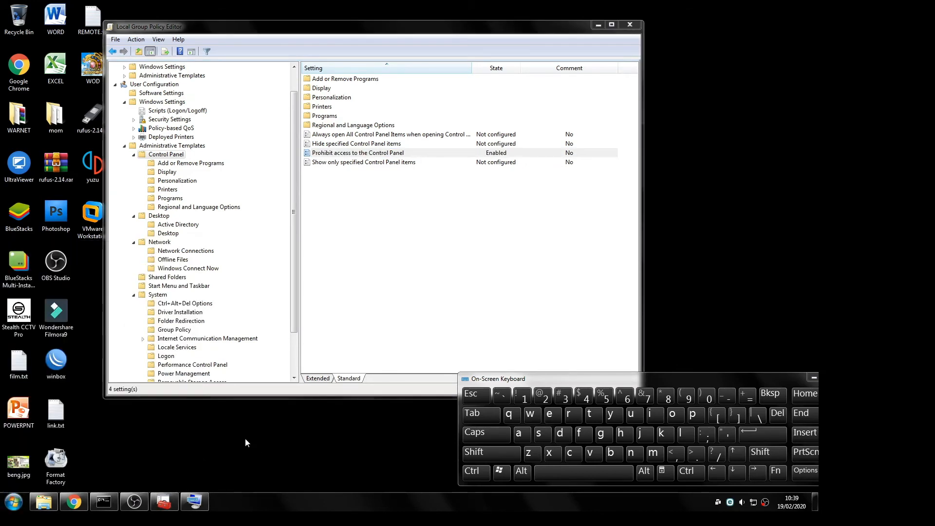
left_click(14, 502)
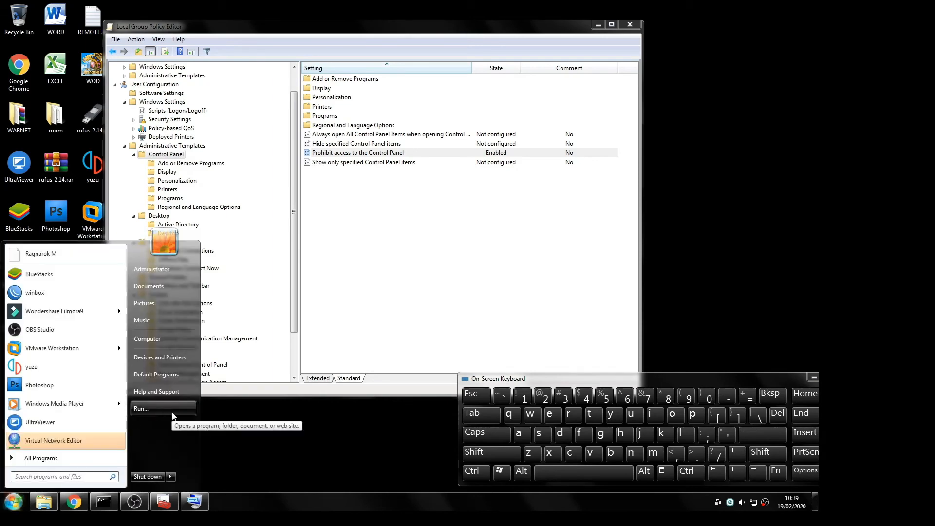
left_click(45, 502)
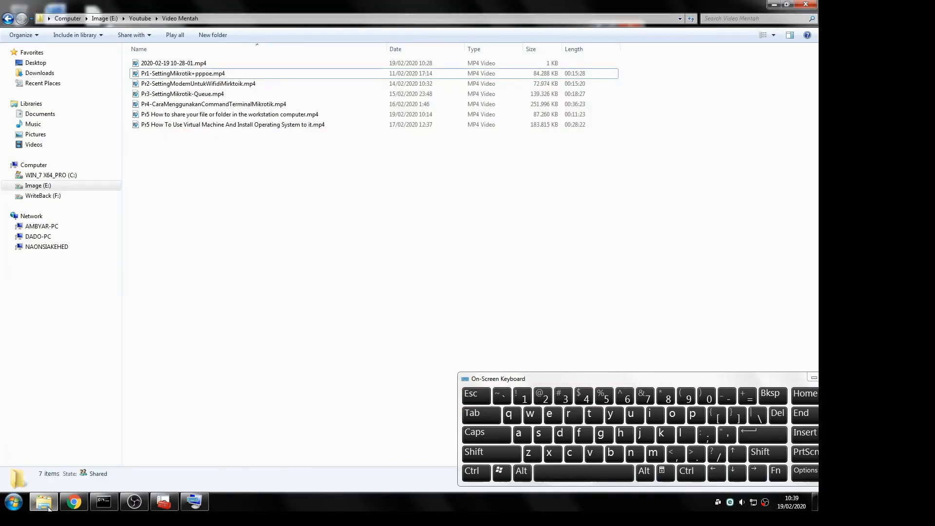
left_click(44, 502)
Step: Set the "Prohibit access to the Control Panel" policy to Not Configured, apply it, and check the Start menu for Control Panel
double_click(425, 155)
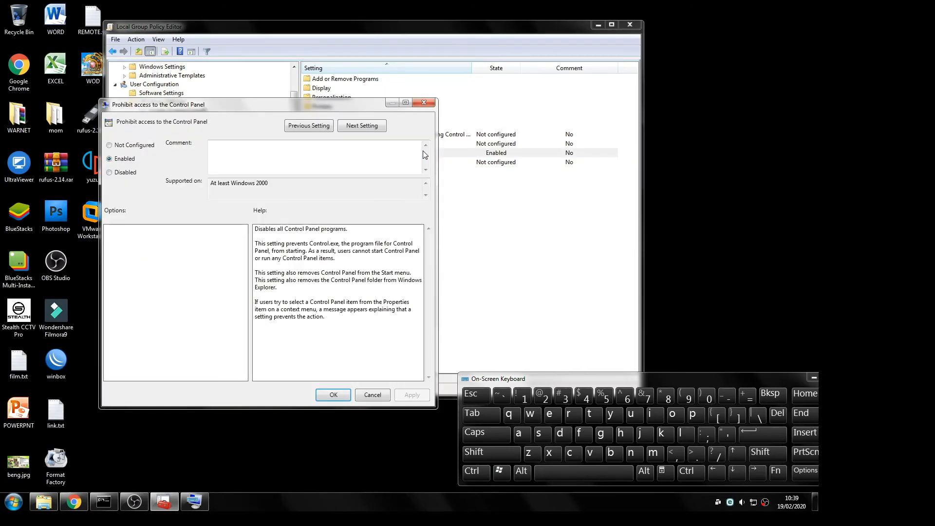
left_click(151, 146)
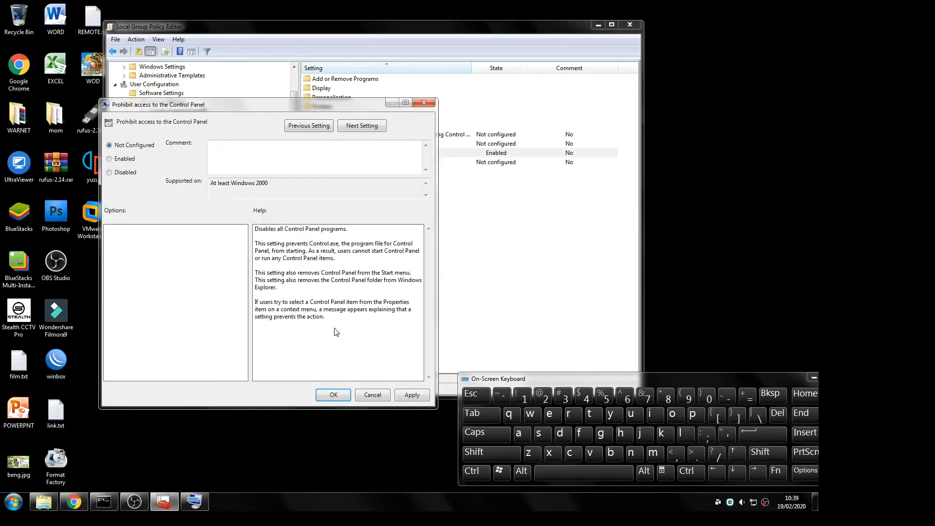
left_click(412, 395)
left_click(323, 397)
left_click(14, 502)
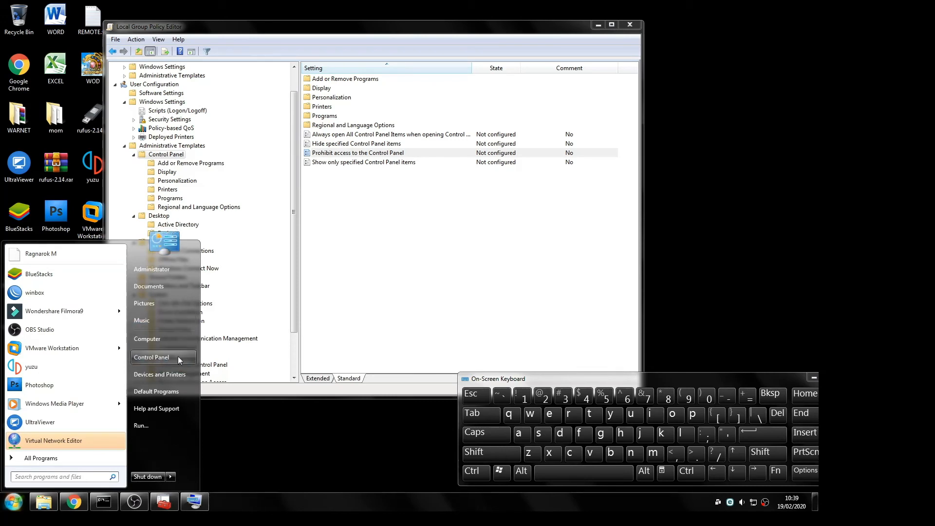
left_click(439, 243)
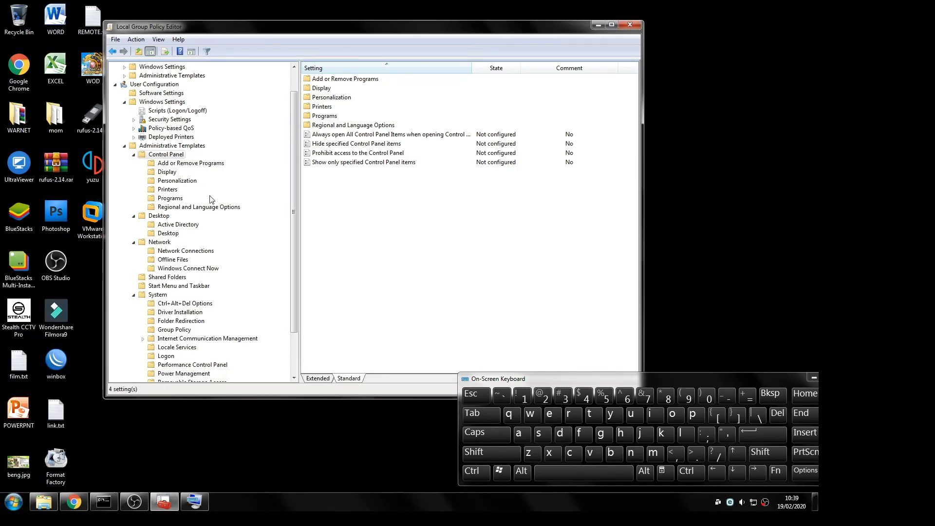
Step: Review the Add or Remove Programs policies and compare them with the Programs and Features page in Control Panel
left_click(190, 164)
left_click(368, 89)
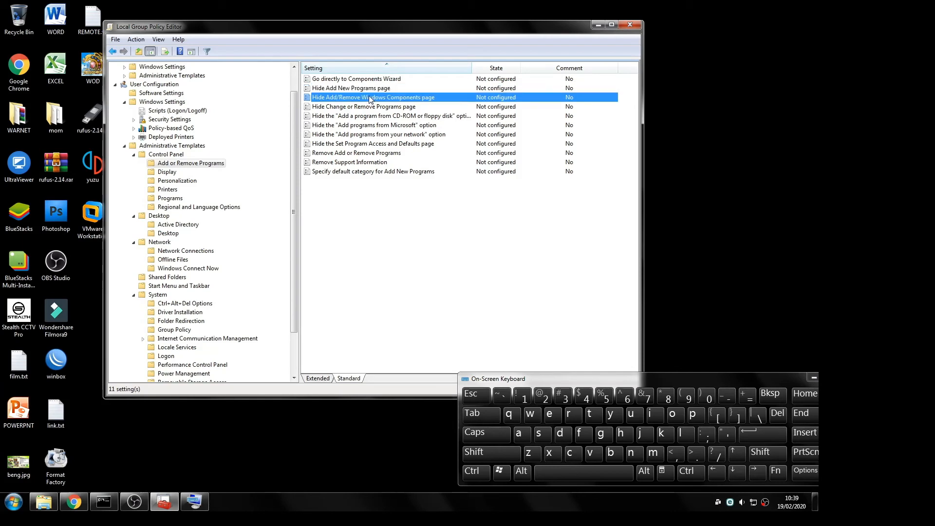
left_click(11, 501)
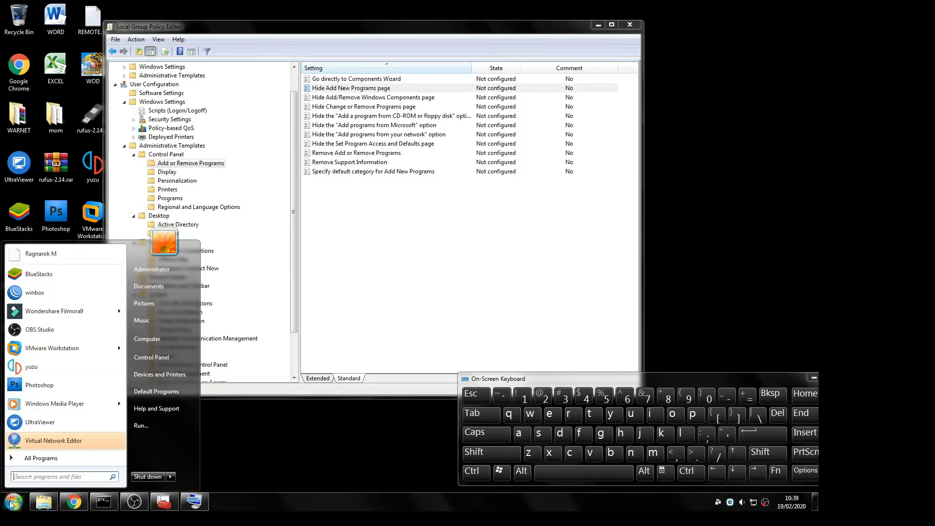
left_click(173, 359)
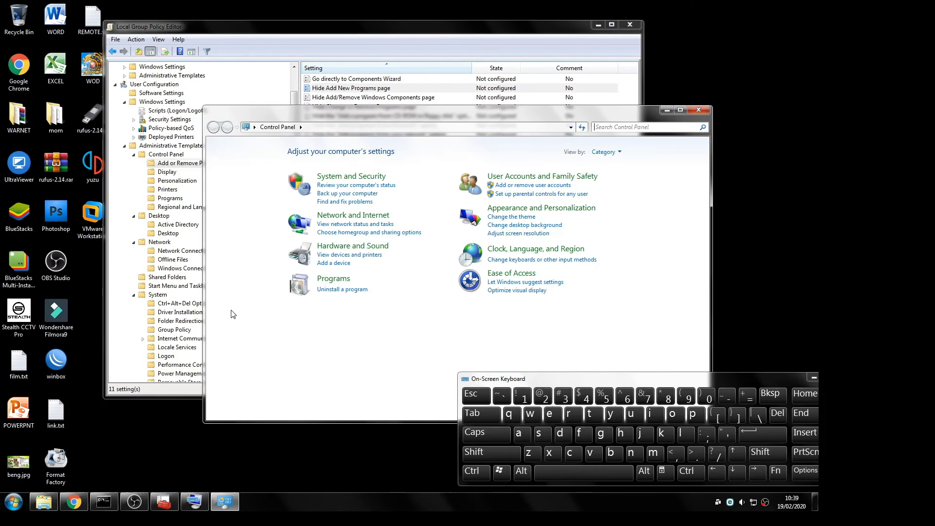
left_click(342, 289)
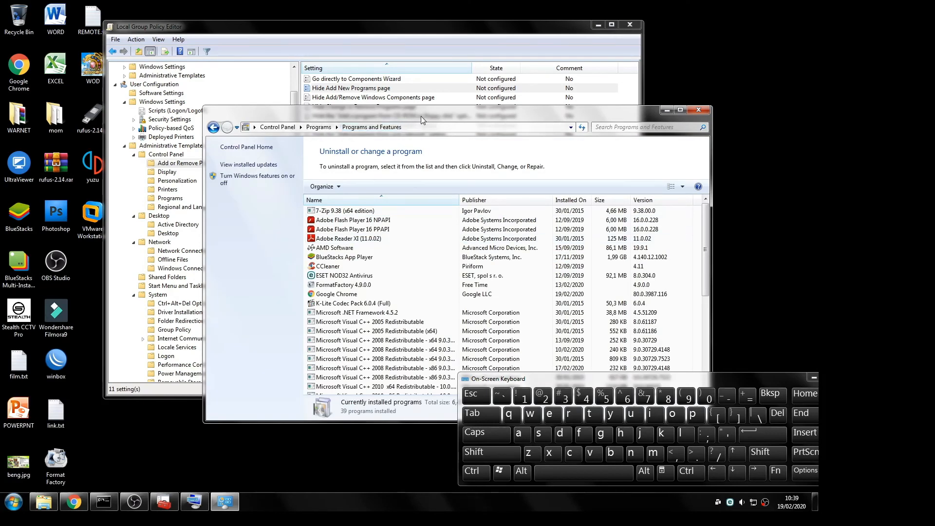
left_click_drag(421, 116, 227, 203)
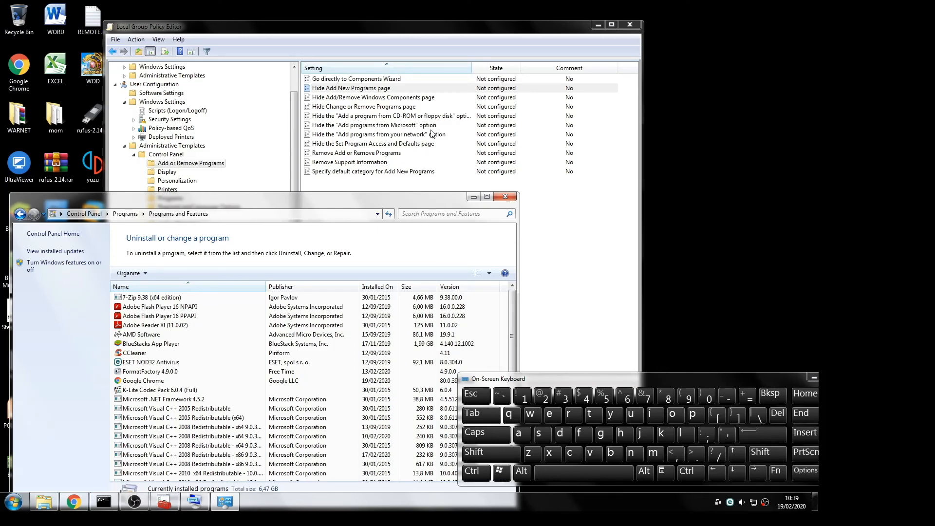
left_click(505, 196)
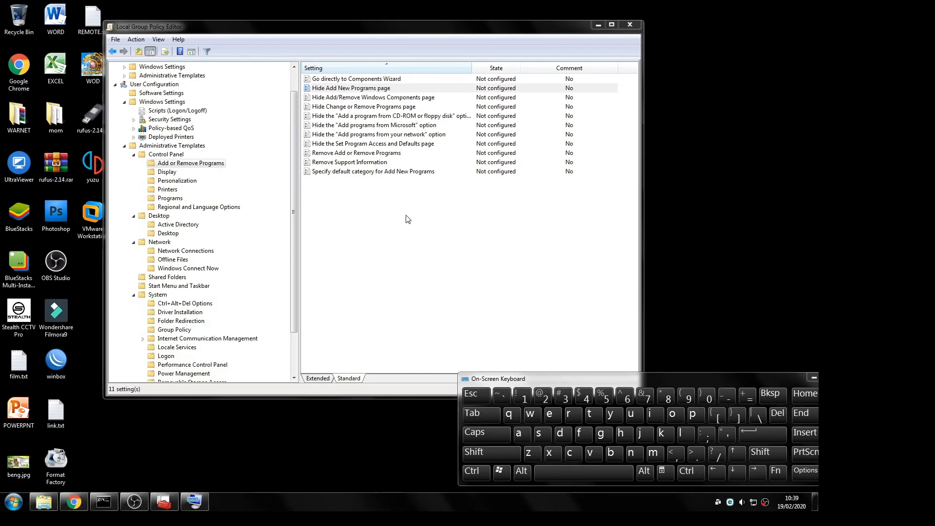
Step: Look through the user policies for Display and Personalization under Control Panel
left_click(168, 173)
left_click(345, 87)
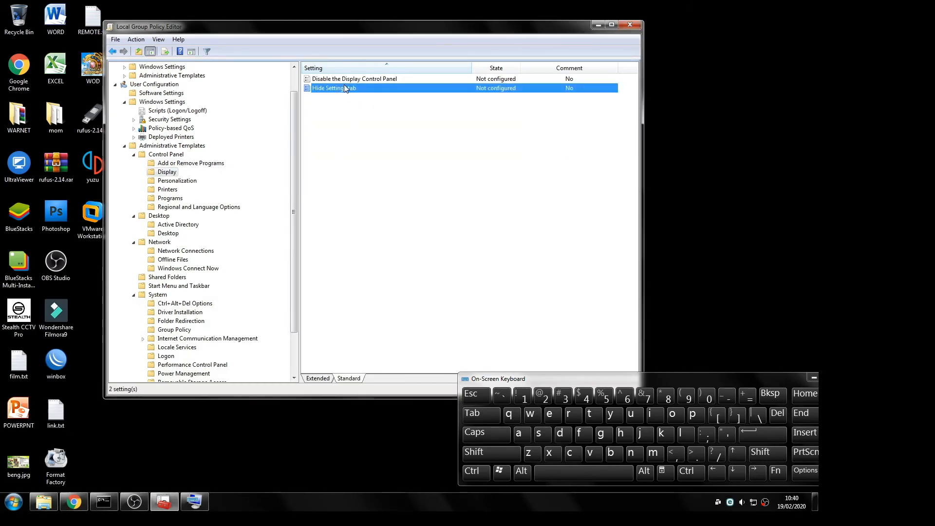
left_click(345, 79)
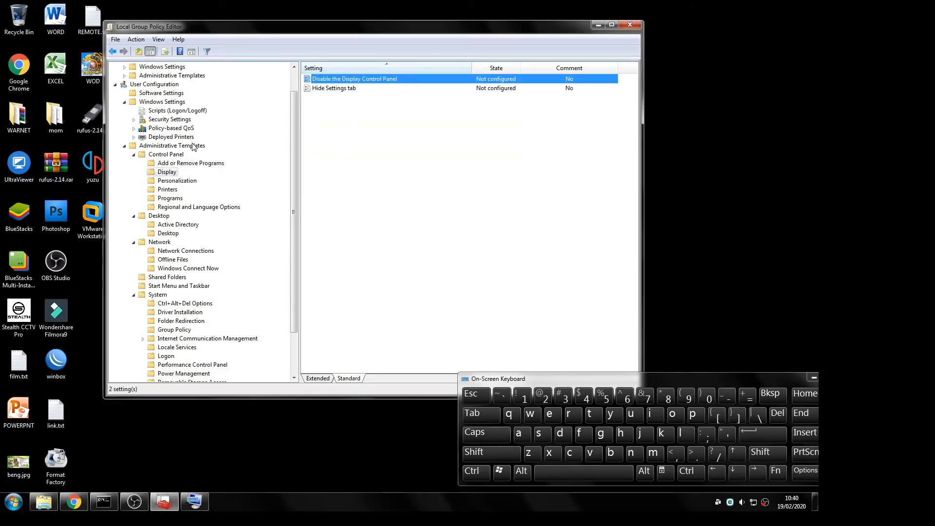
left_click(164, 183)
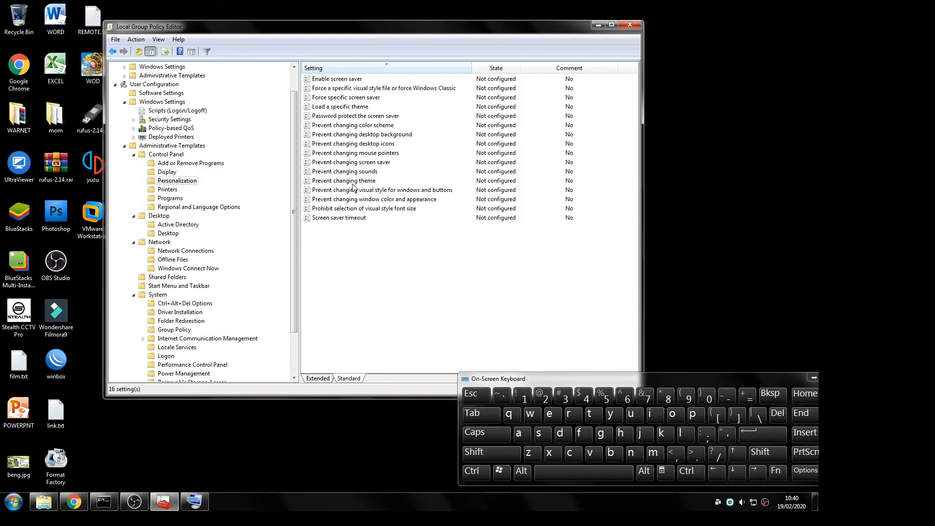
left_click(354, 100)
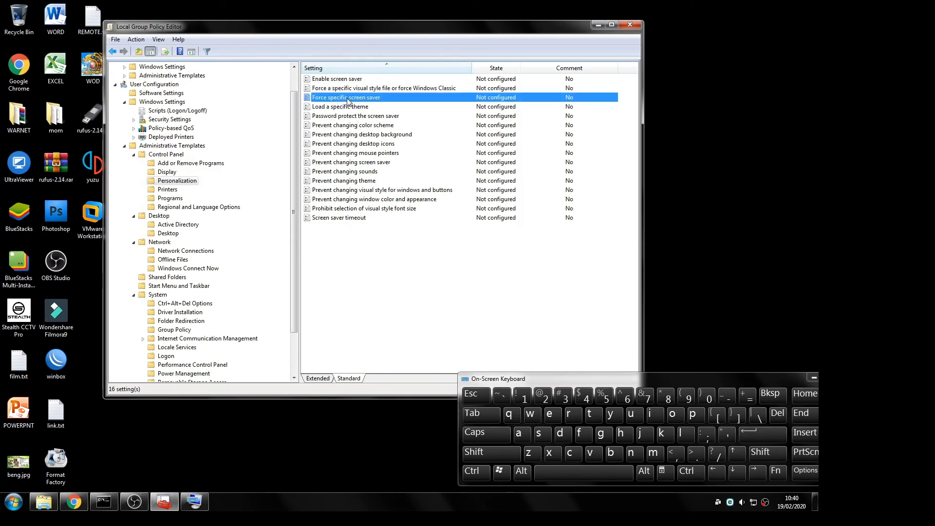
Step: Set the "Enable screen saver" policy to Disabled and apply it
double_click(341, 80)
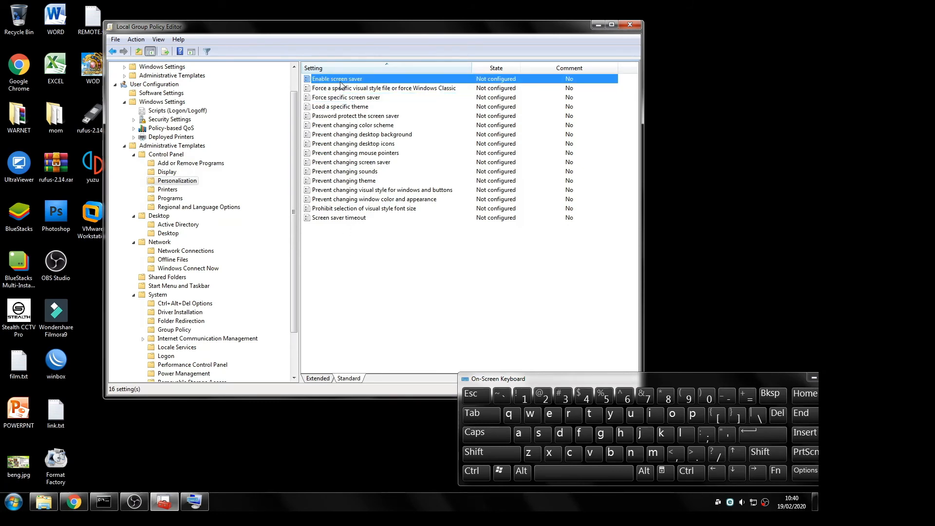
left_click(136, 171)
left_click(137, 184)
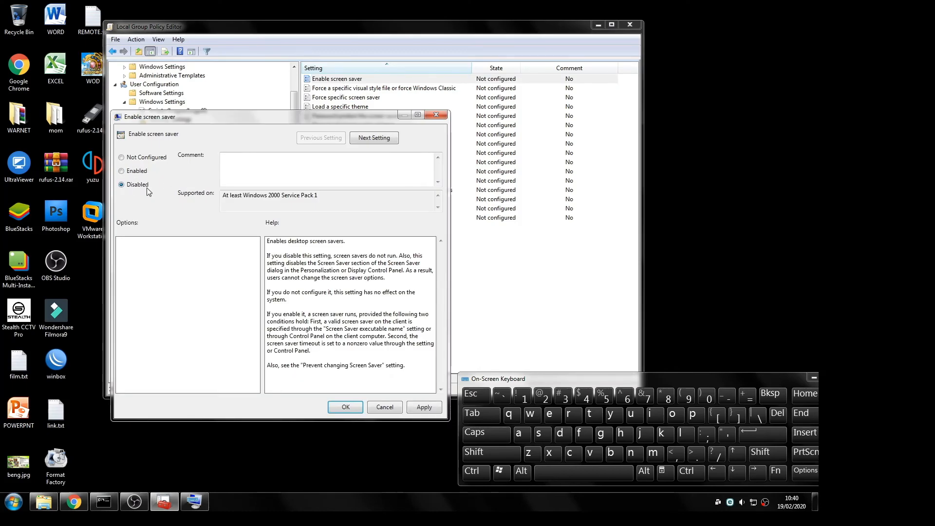
left_click(424, 407)
left_click(346, 407)
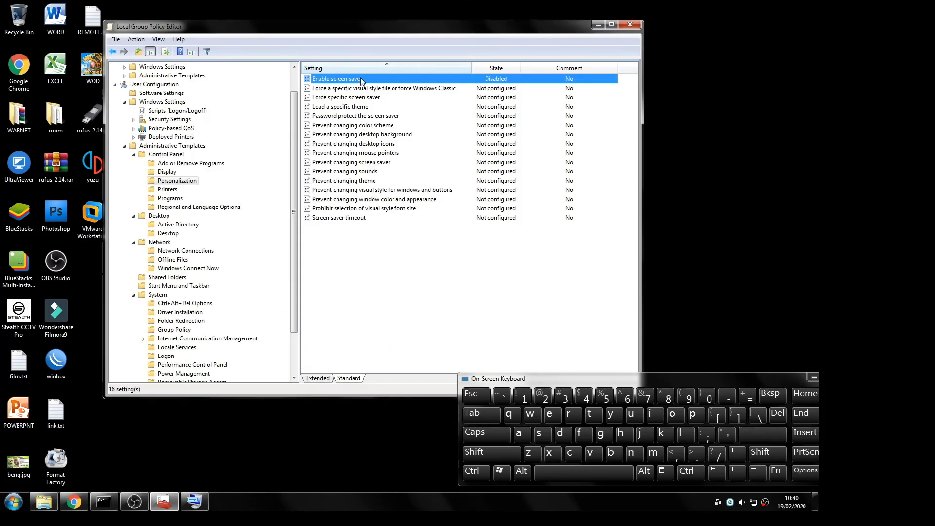
Step: Set the "Enable screen saver" policy back to Not Configured
double_click(341, 80)
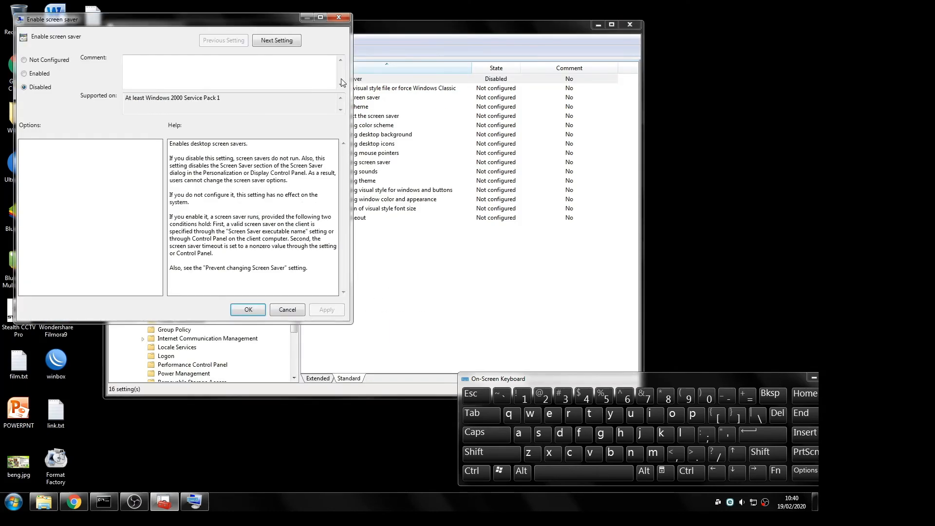
left_click(43, 60)
left_click(247, 310)
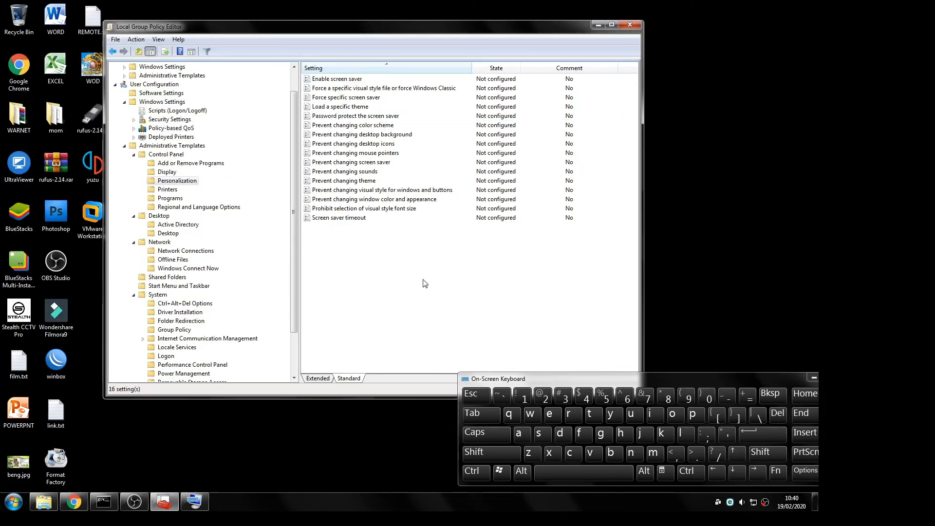
Step: Look through the Control Panel policies for Printers, Programs, and Regional and Language Options
left_click(168, 190)
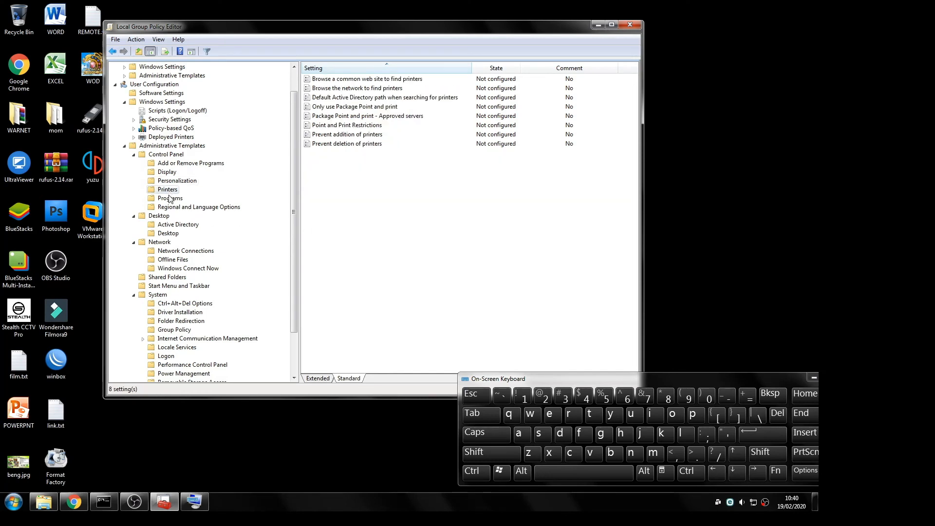
left_click(170, 199)
left_click(185, 207)
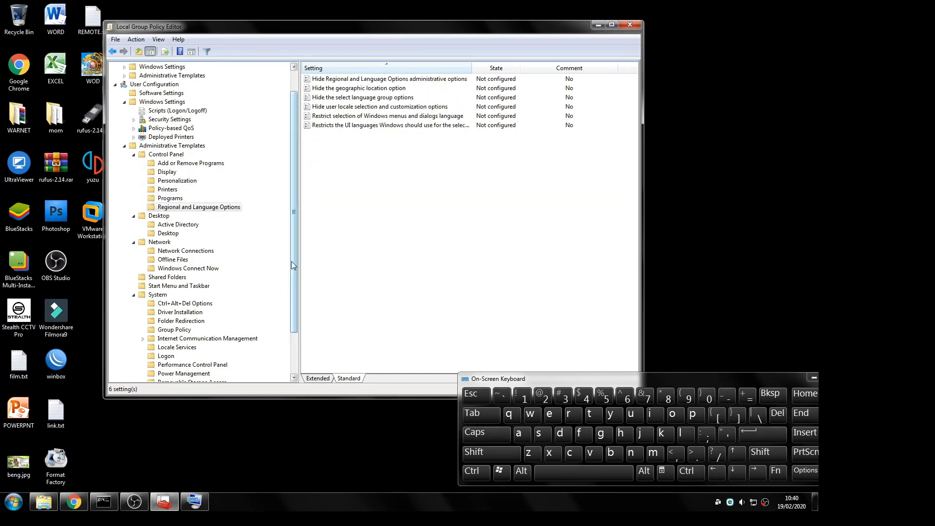
Step: Expand Windows Components under the user Administrative Templates and examine its Backup and Search policies
left_click_drag(293, 168, 296, 221)
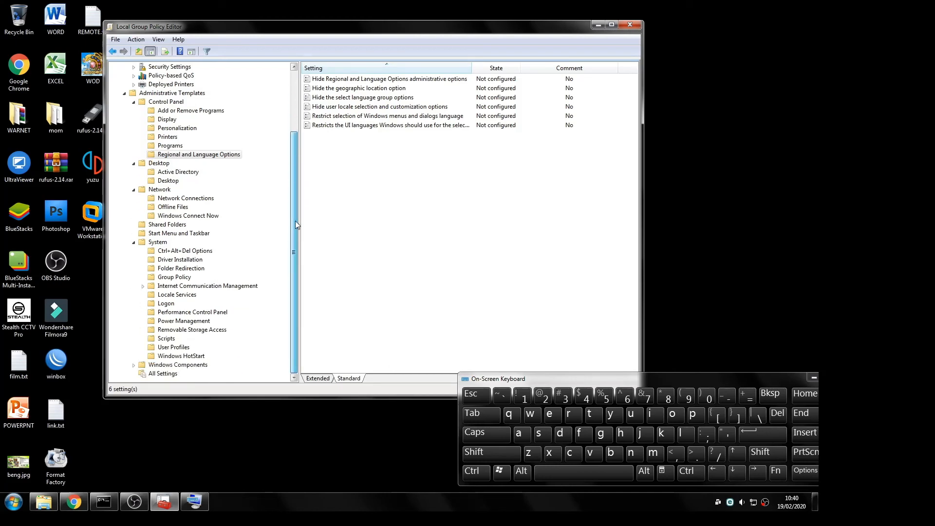
double_click(198, 364)
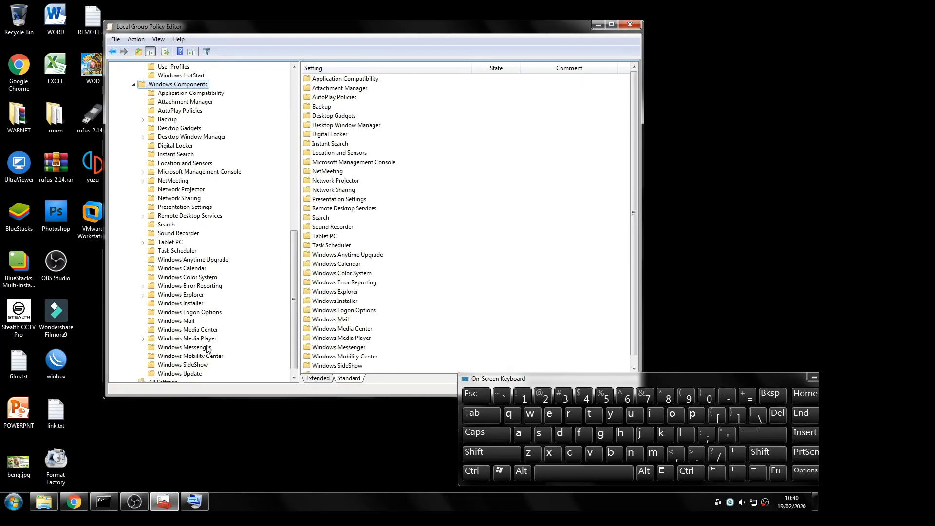
scroll(208, 349, "up", 4)
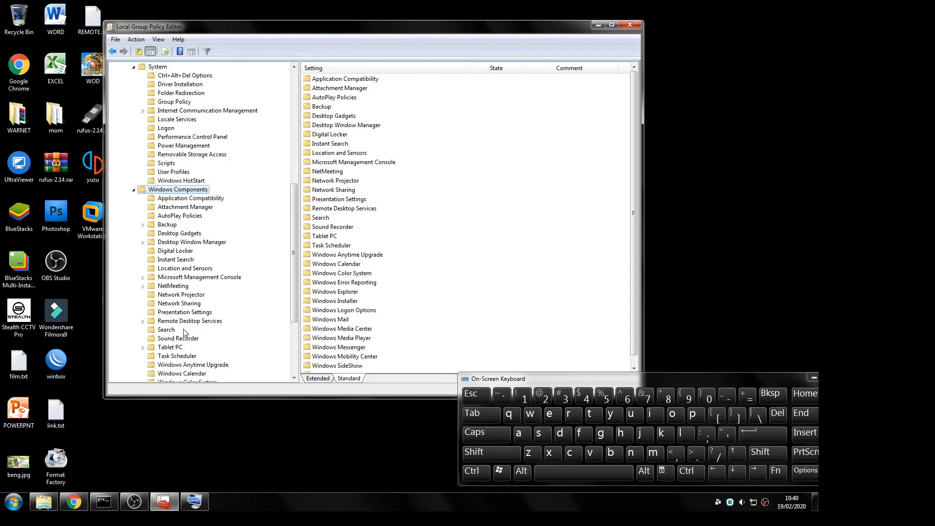
left_click(167, 224)
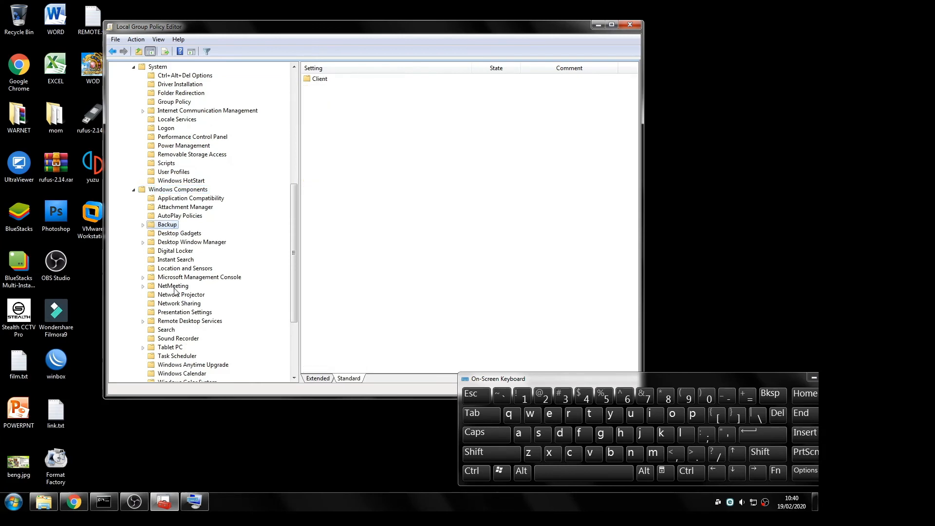
left_click(166, 330)
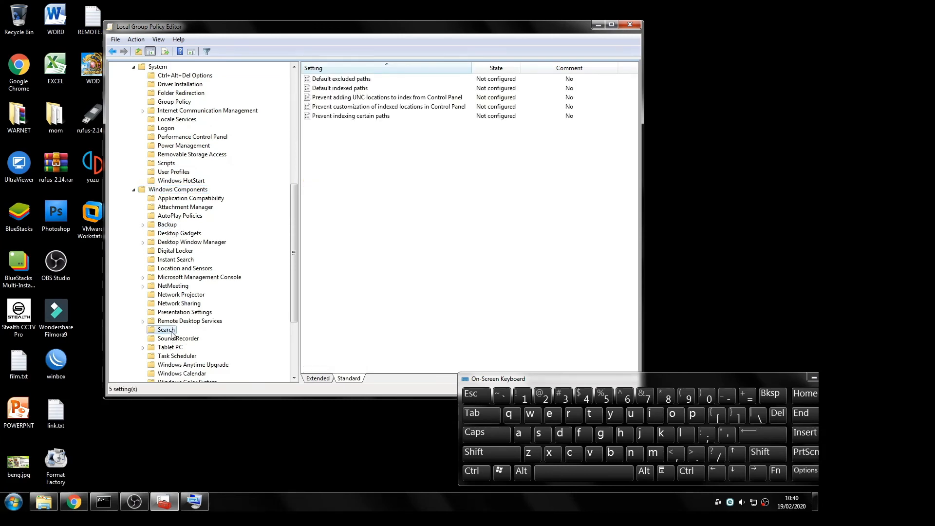
left_click(352, 116)
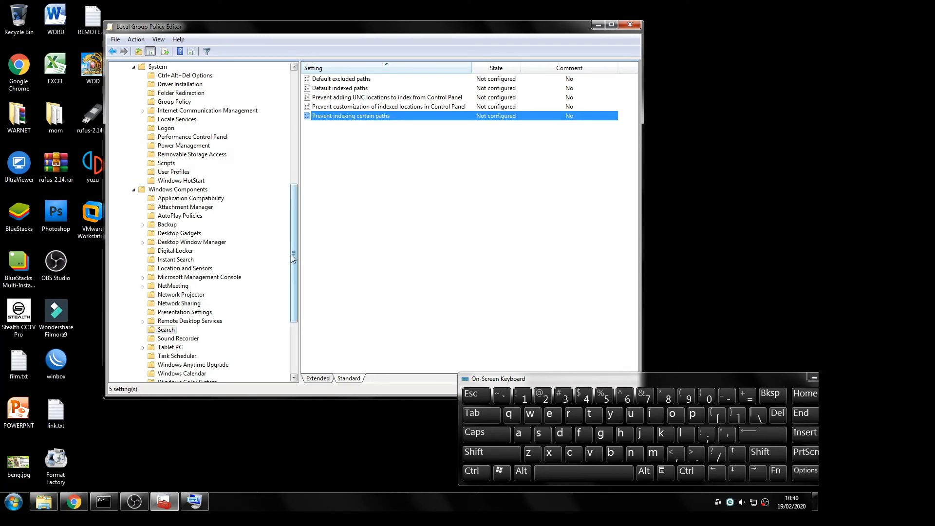
Step: Go through the Windows Components policies from Sound Recorder and Anytime Upgrade to Calendar, Color System, Installer and Logon Options
left_click_drag(291, 254, 290, 295)
left_click(183, 260)
left_click(181, 252)
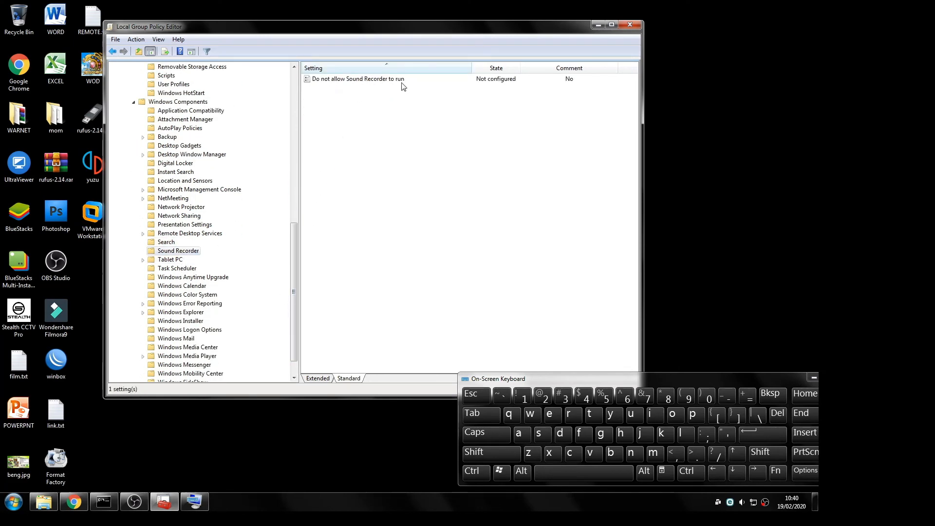
left_click(175, 261)
left_click(173, 277)
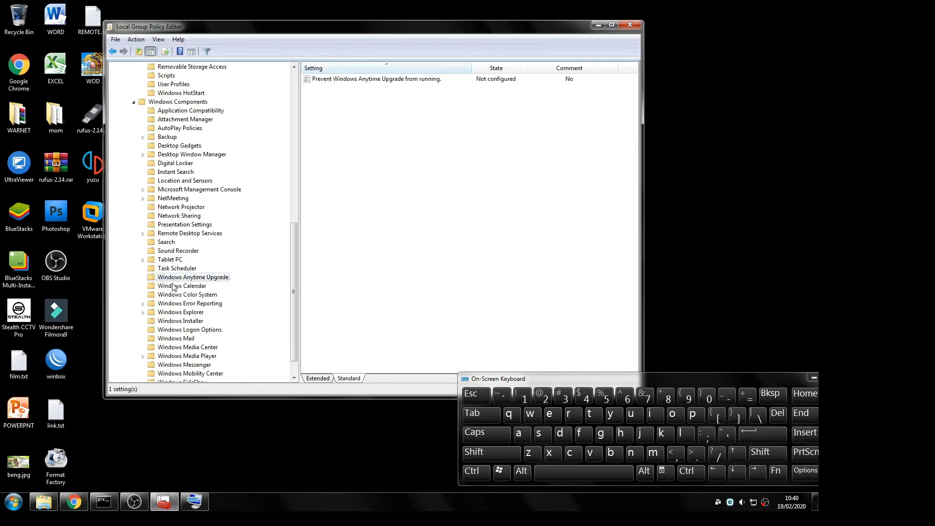
left_click(179, 286)
left_click(182, 294)
left_click(189, 287)
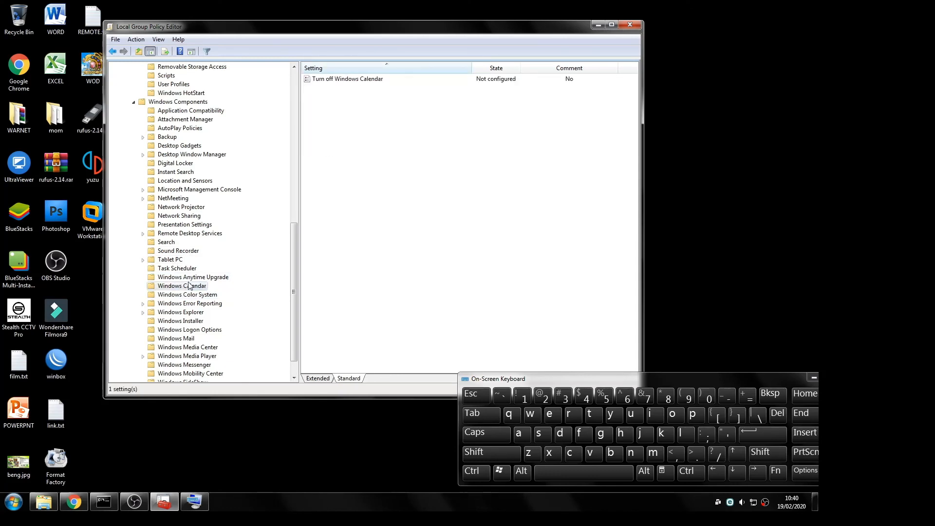
left_click(204, 295)
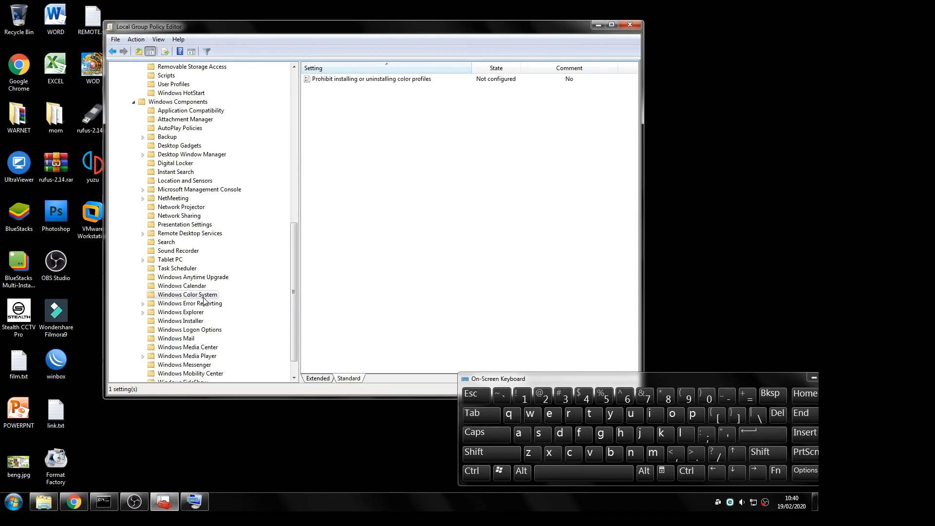
left_click(198, 321)
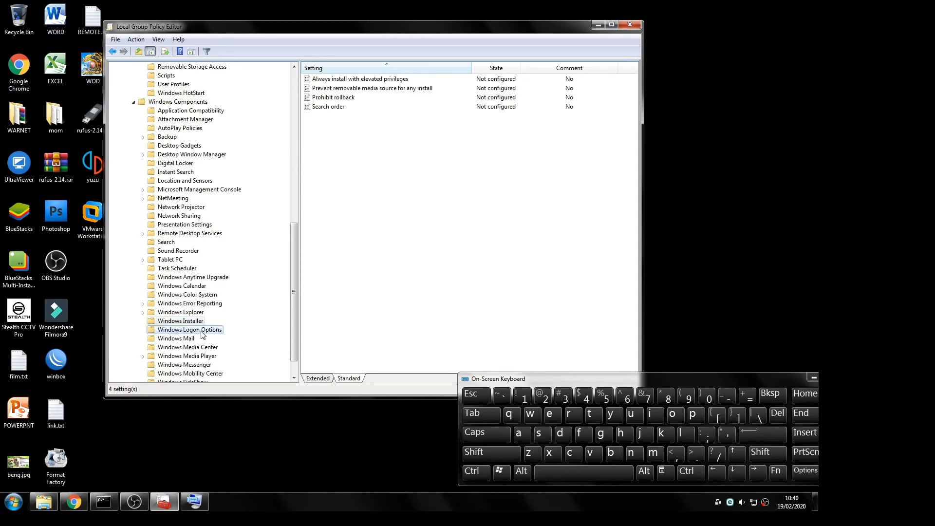
left_click(199, 330)
Step: Show the User Configuration overview and expand Windows Settings and Administrative Templates under Computer Configuration
scroll(210, 355, "up", 1)
scroll(231, 384, "up", 4)
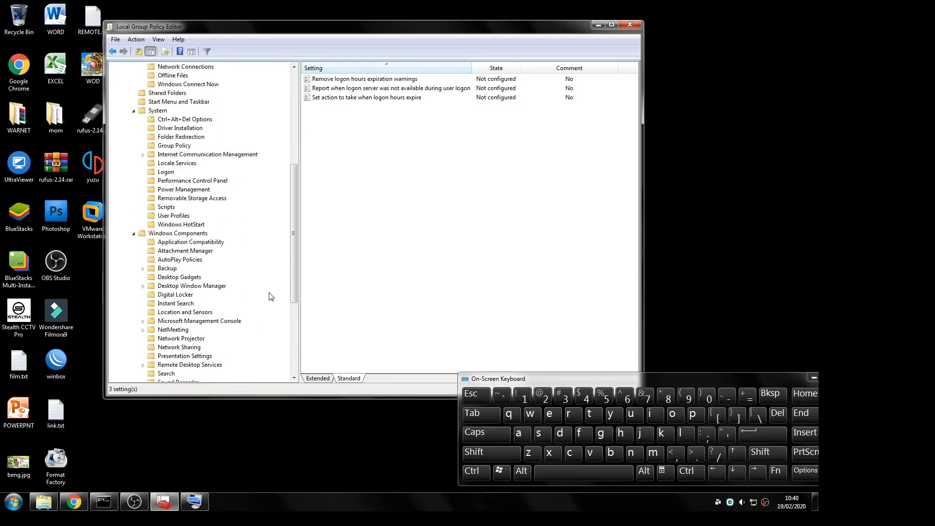
scroll(267, 294, "up", 6)
scroll(273, 290, "up", 2)
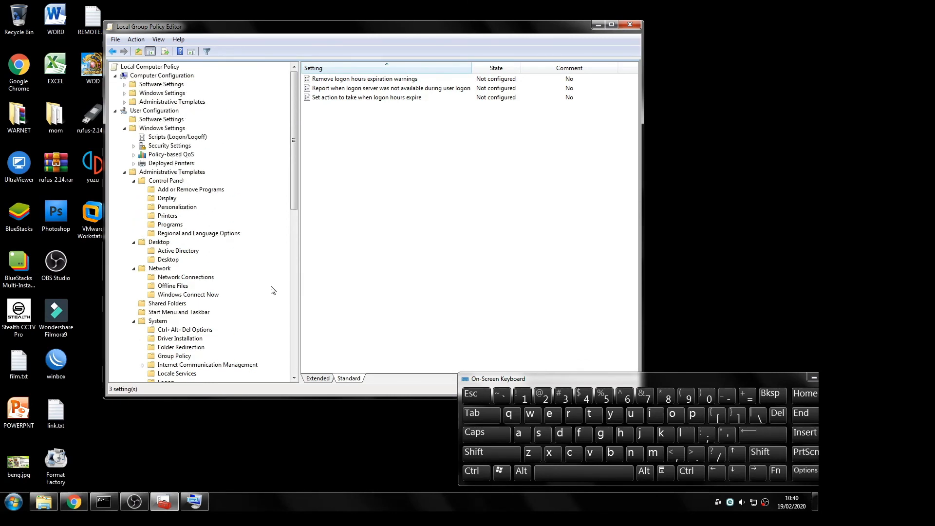
left_click(175, 114)
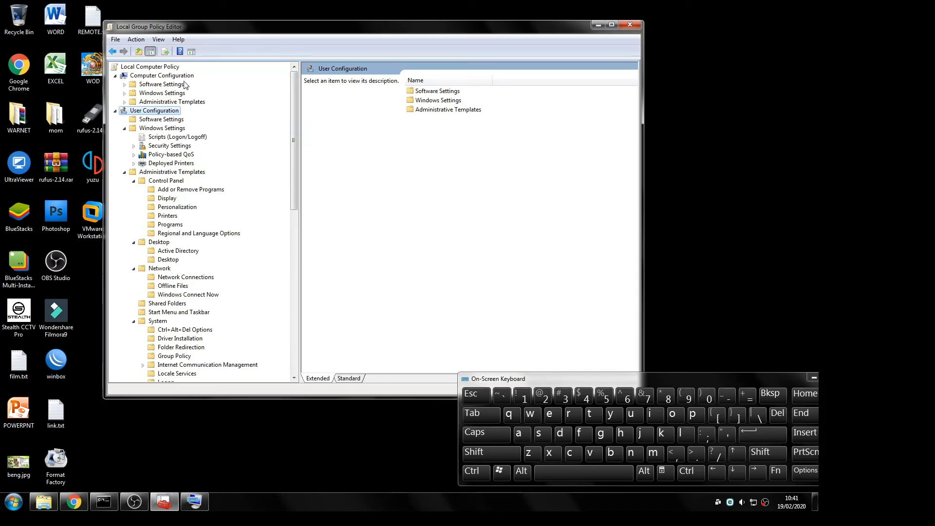
left_click(125, 101)
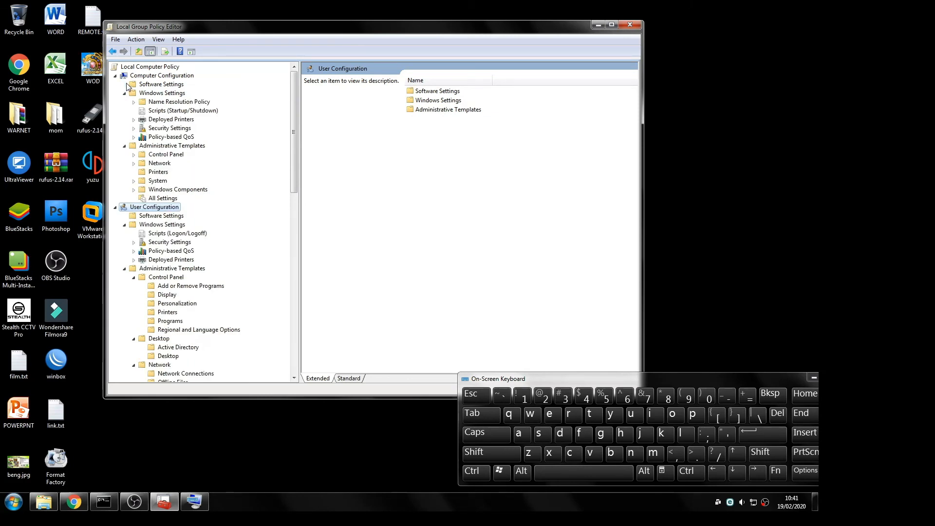
Step: Look over the whole policy tree and show the contents of Administrative Templates under User Configuration
scroll(278, 289, "down", 4)
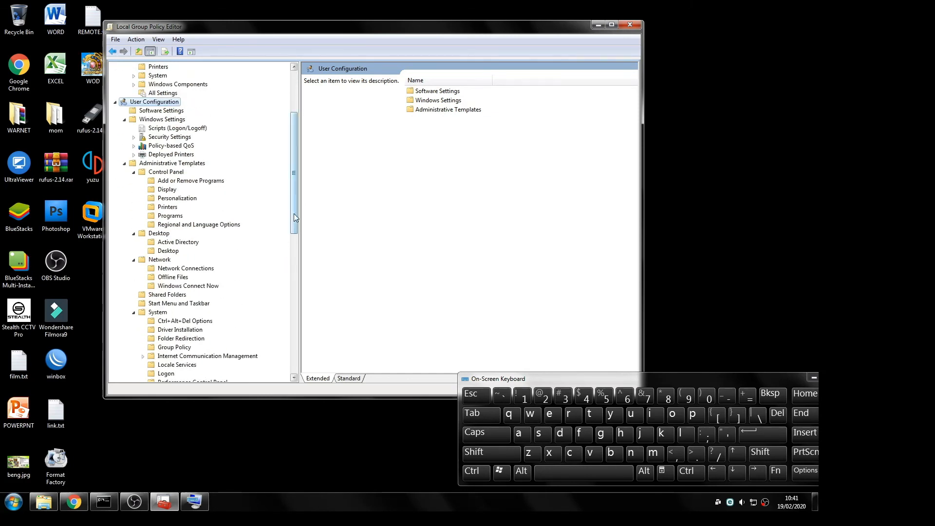
left_click_drag(294, 213, 307, 363)
scroll(165, 185, "up", 15)
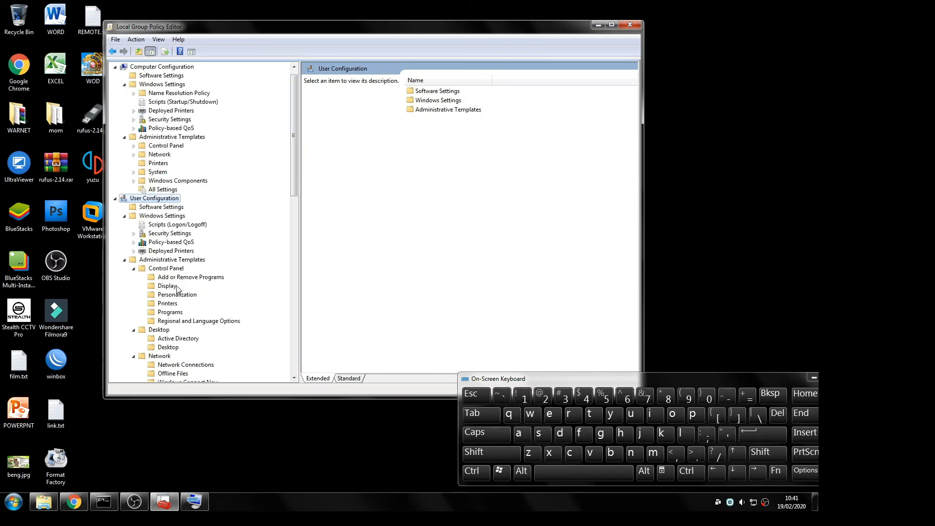
left_click(175, 260)
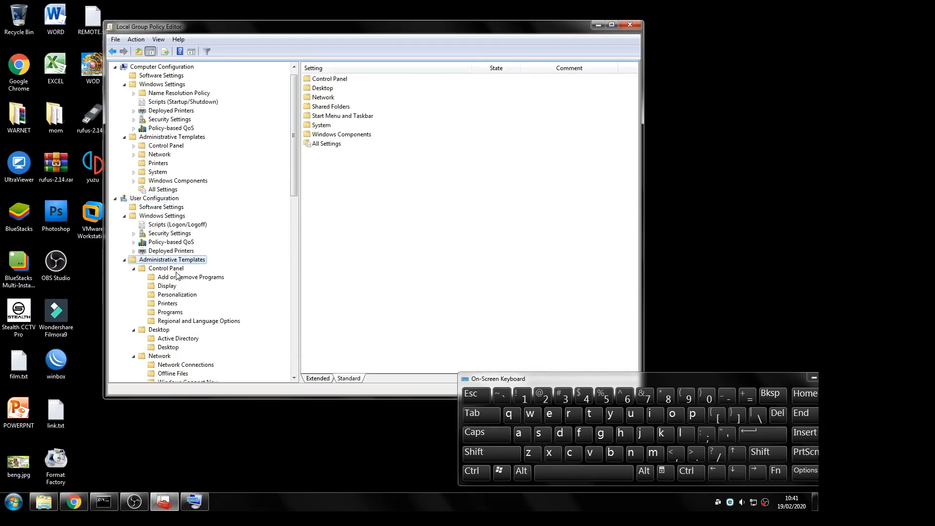
Step: Go through the user Control Panel policies, from Add or Remove Programs and Display to Printers, Programs, and Regional and Language Options
left_click(166, 268)
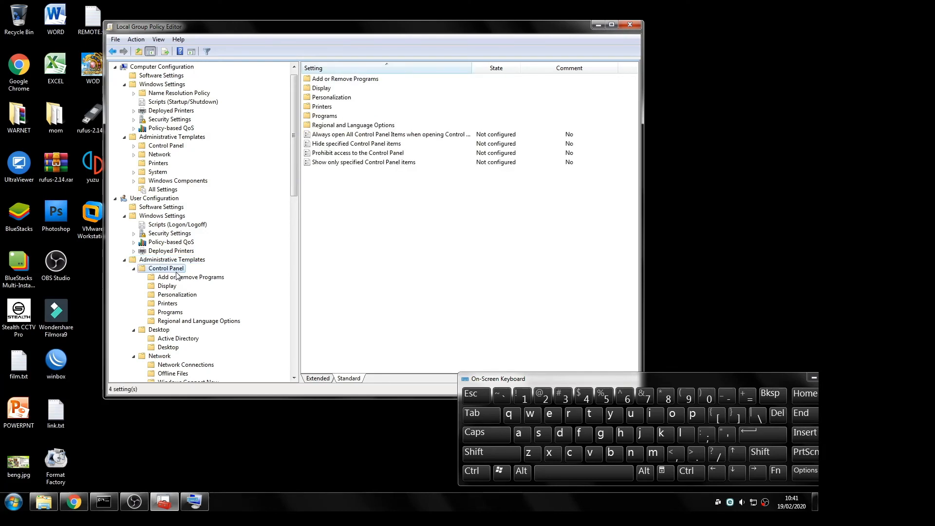
left_click(178, 277)
left_click(173, 286)
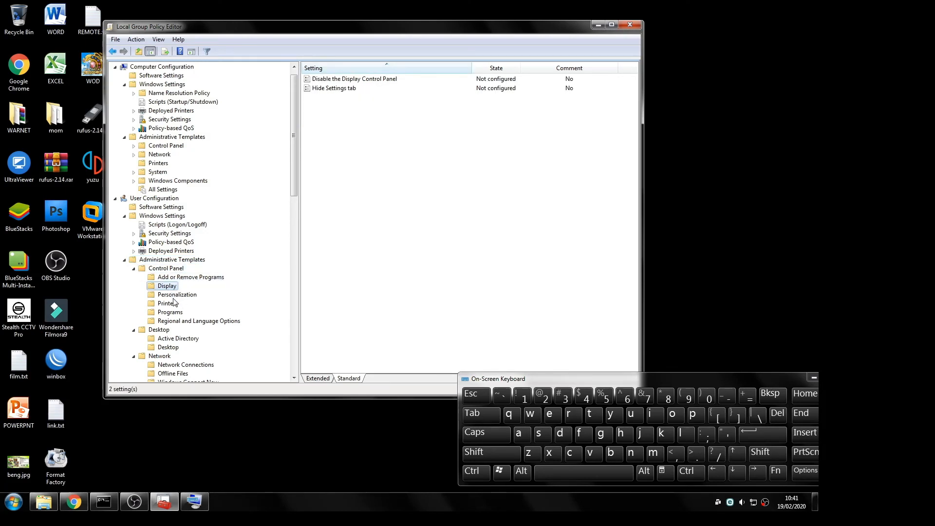
left_click(175, 294)
left_click(173, 304)
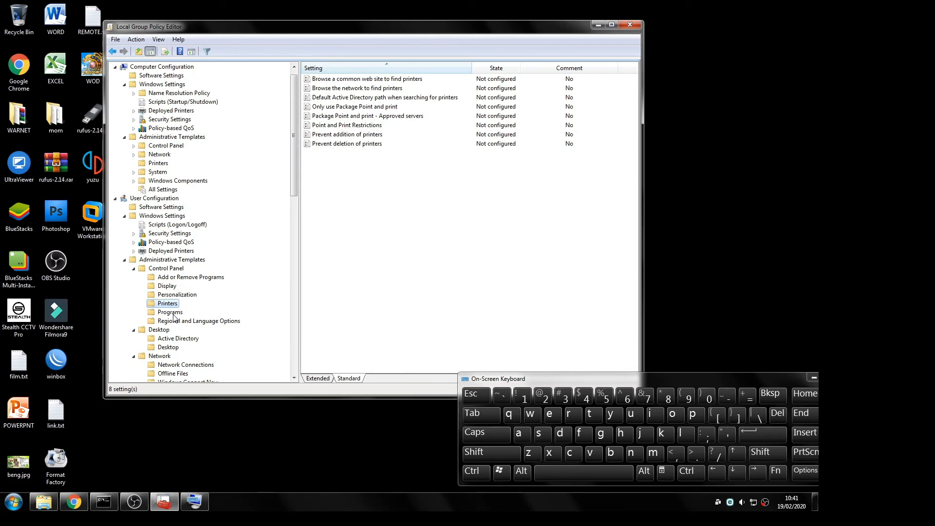
left_click(173, 312)
left_click(176, 322)
Step: Examine the user Network policy folders, Shared Folders, and the Start Menu and Taskbar policies
scroll(180, 333, "down", 2)
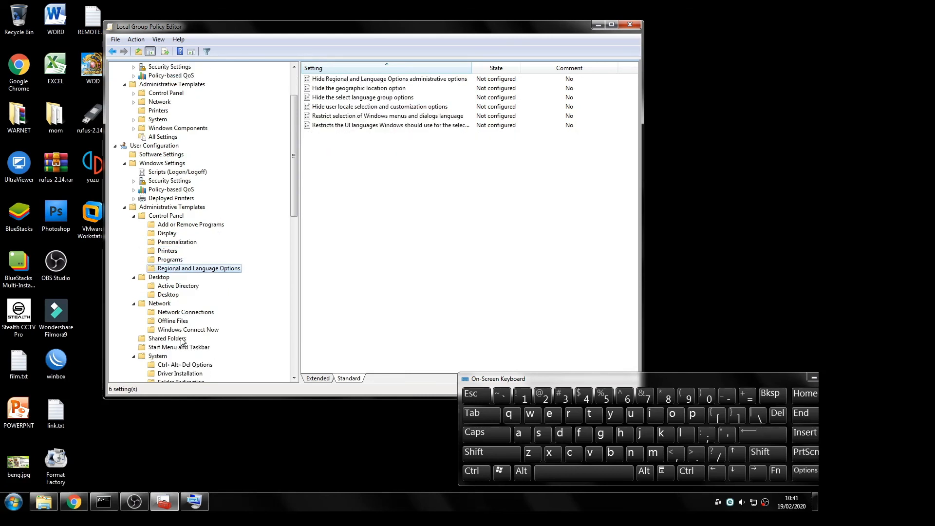
left_click(191, 330)
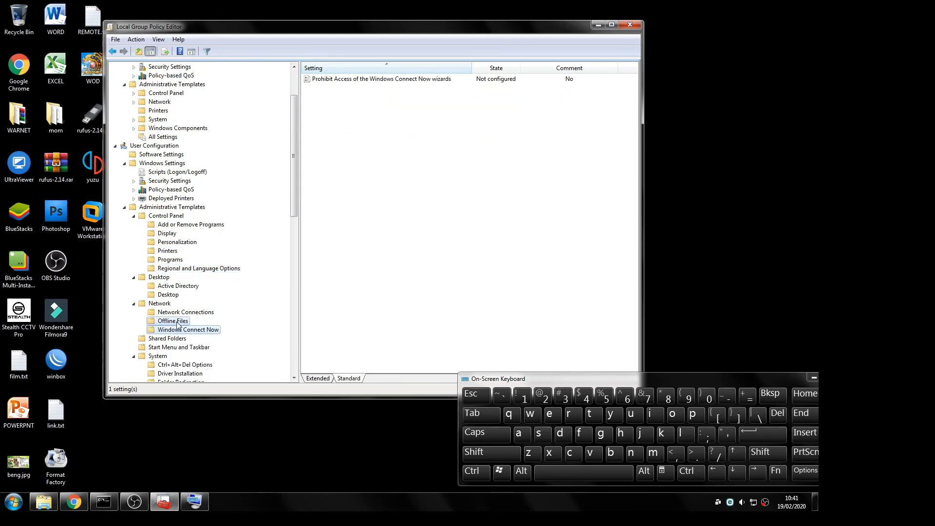
left_click(178, 321)
left_click(180, 313)
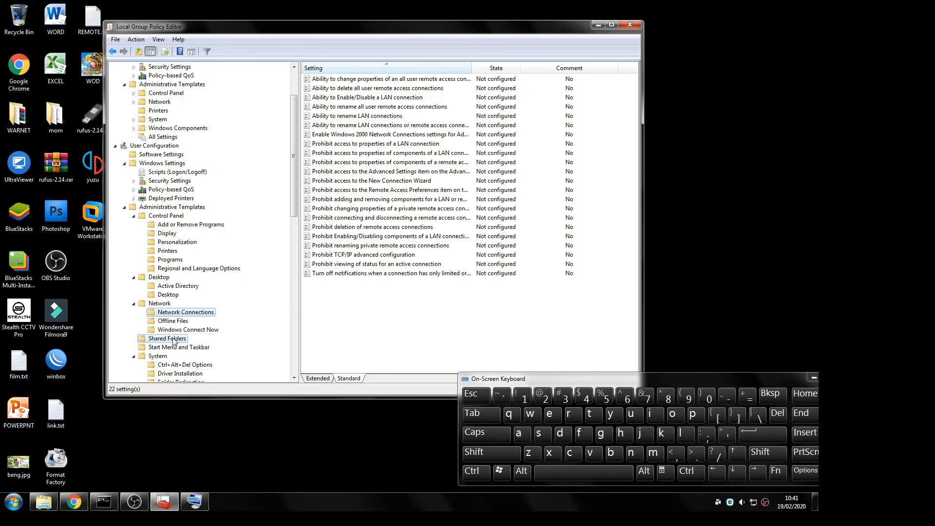
left_click(181, 339)
left_click(176, 347)
scroll(177, 352, "down", 4)
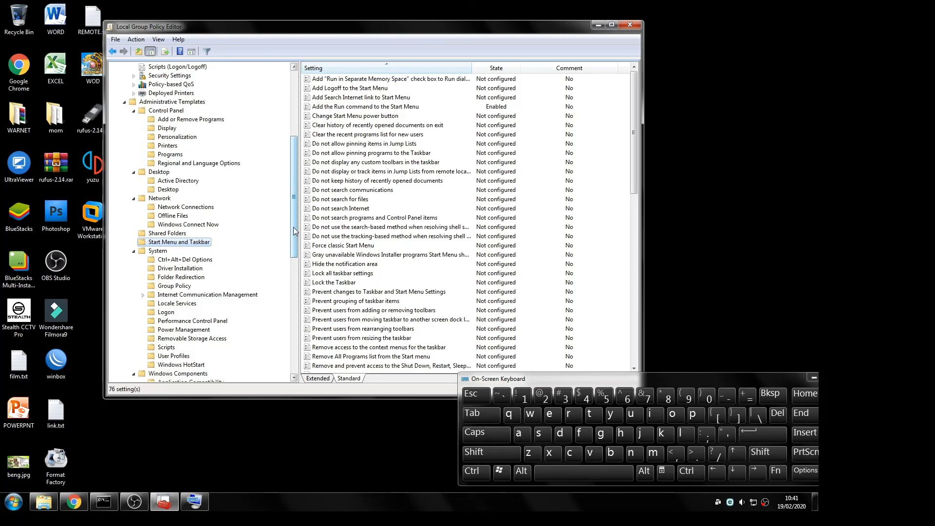
left_click(410, 254)
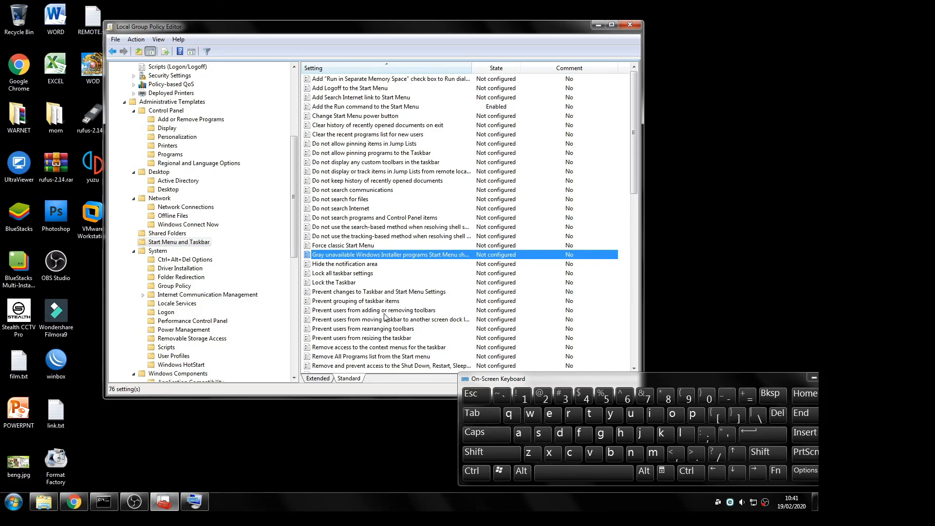
left_click_drag(295, 173, 300, 91)
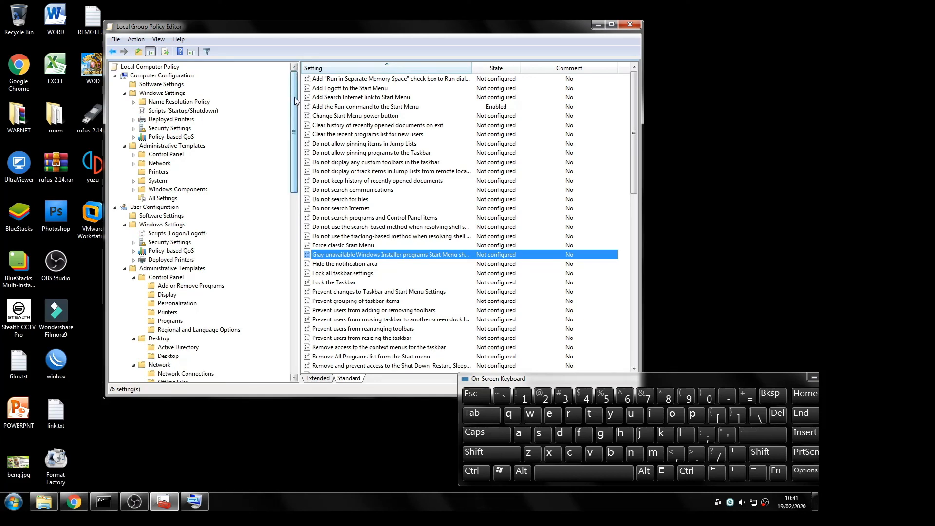
left_click_drag(294, 97, 296, 107)
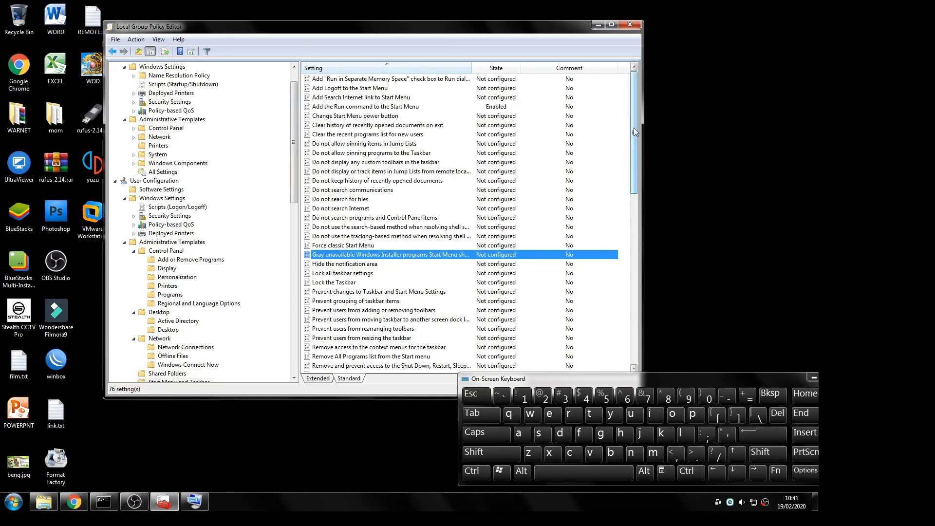
mouse_move(634, 132)
left_mouse_down()
mouse_move(636, 313)
mouse_move(633, 142)
left_mouse_up()
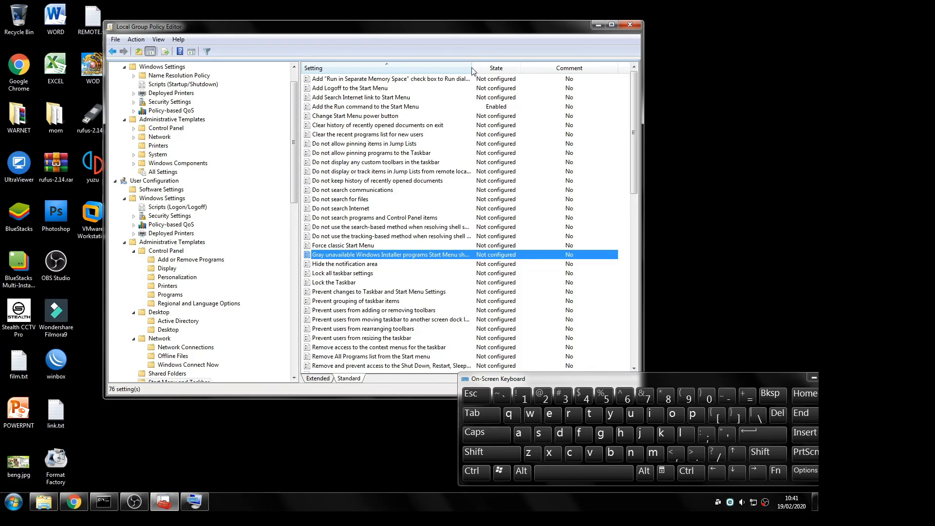
left_click_drag(304, 32, 331, 31)
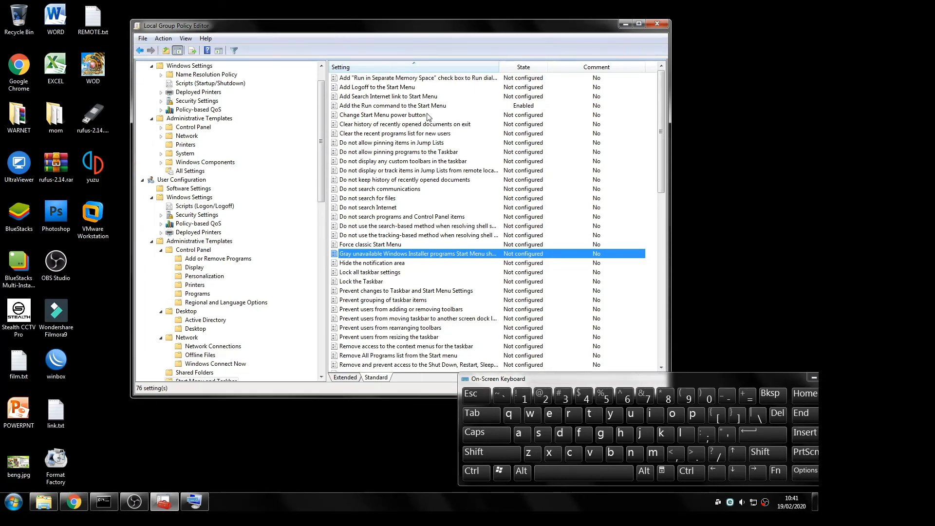
mouse_move(320, 151)
left_mouse_down()
mouse_move(323, 130)
mouse_move(339, 314)
mouse_move(323, 229)
mouse_move(324, 136)
left_mouse_up()
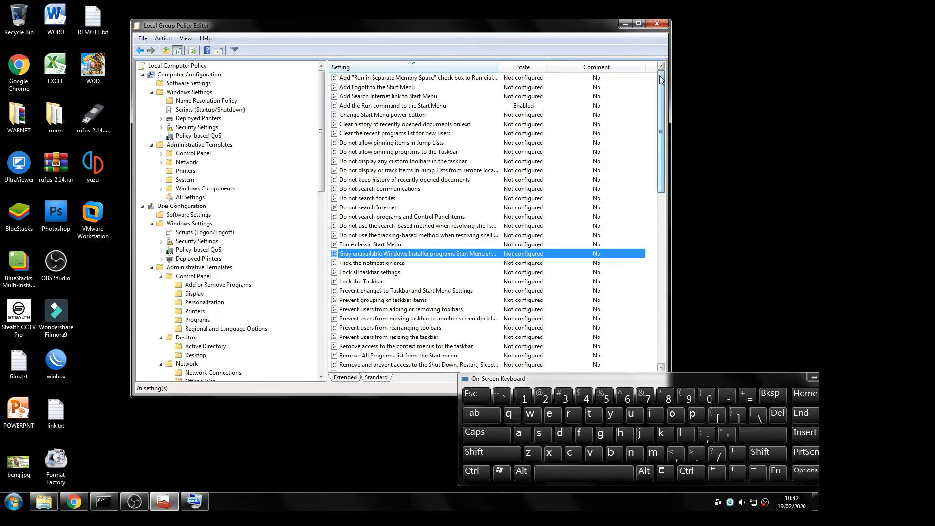